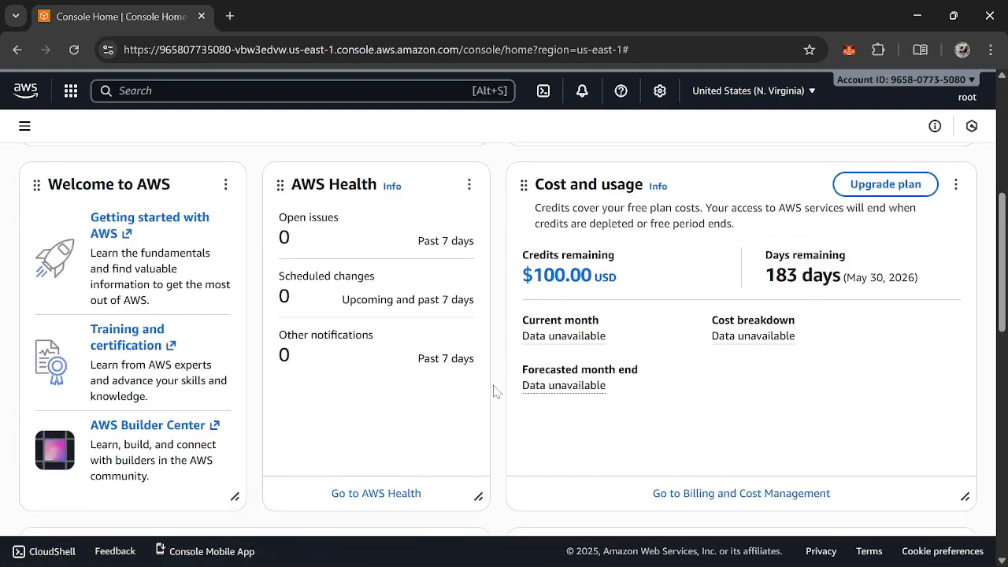
Open IAM's Users page and start creating a new user
left_click(73, 247)
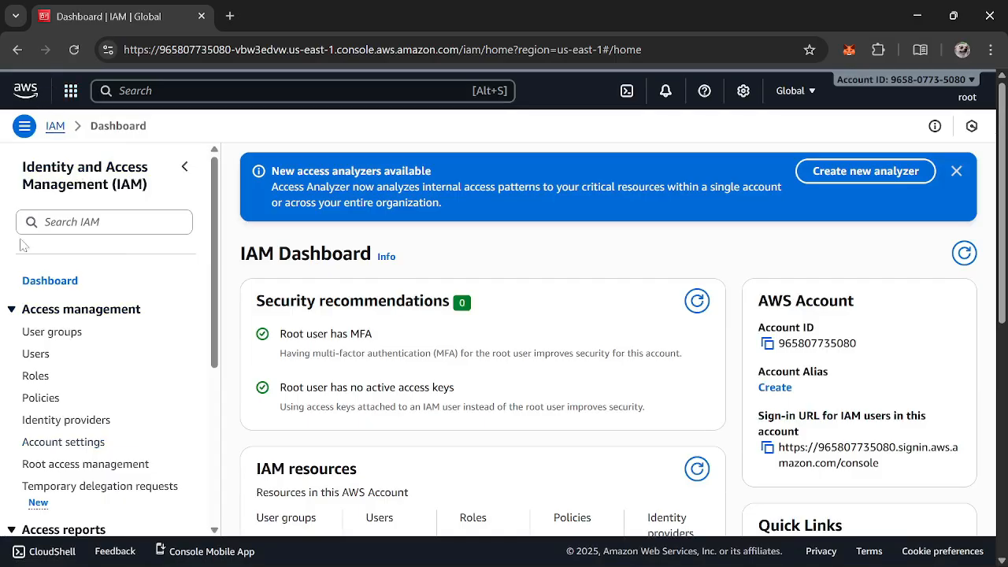
left_click(35, 355)
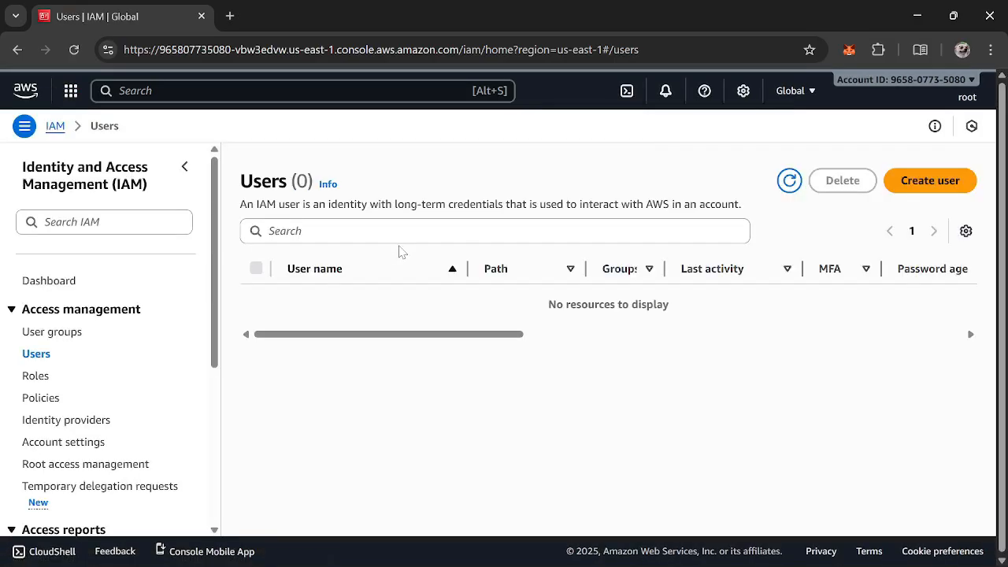
left_click(930, 181)
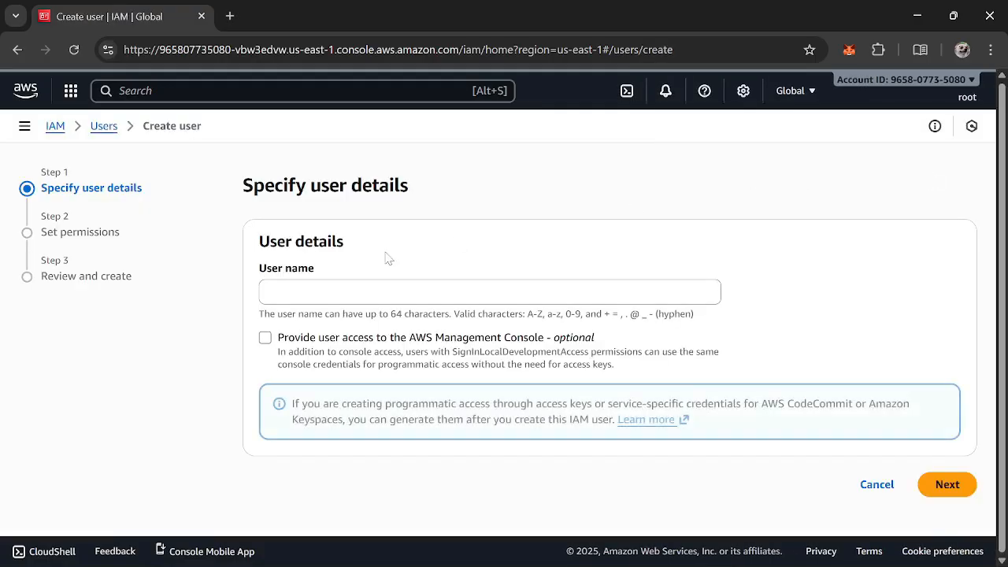
Set the user name to the person's first and last name joined by a hyphen
left_click(379, 292)
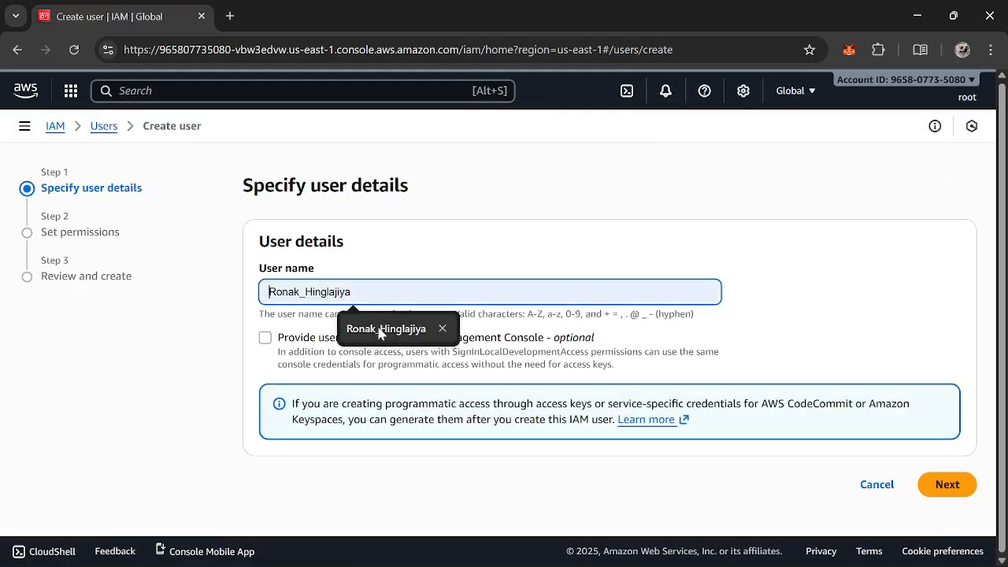
left_click(380, 331)
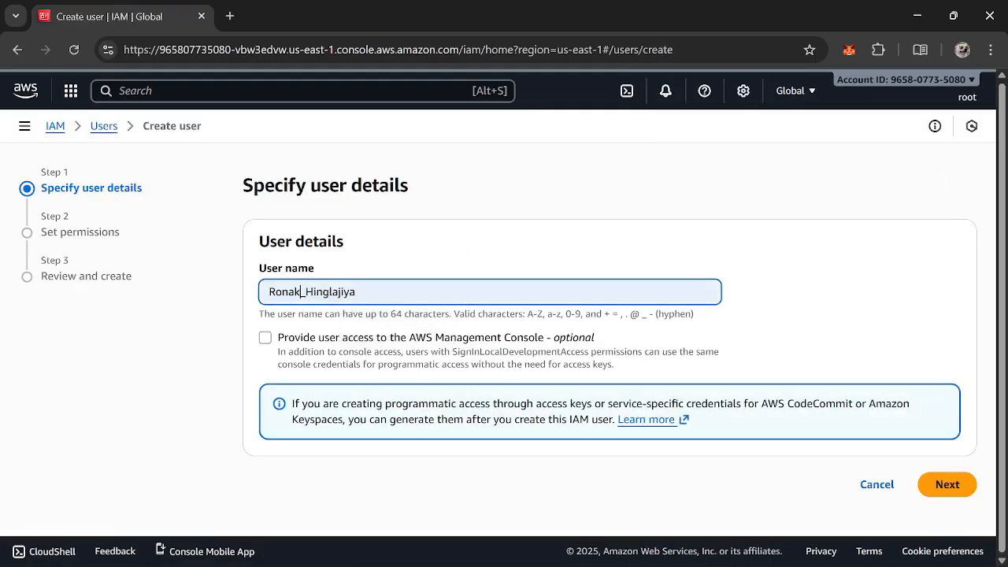
key("Delete")
type("-")
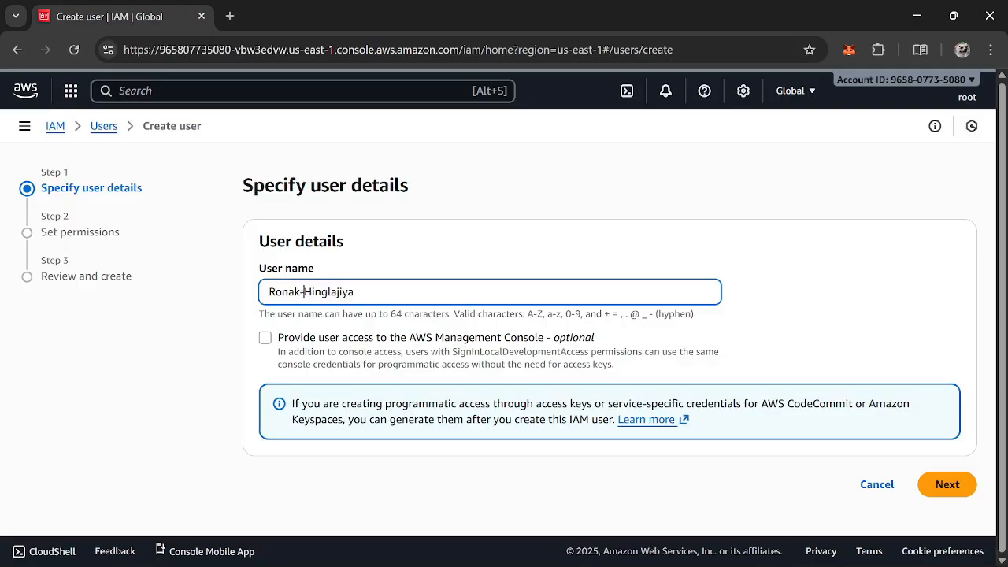
Enable Management Console access and enter a custom console password for the user
left_click(266, 337)
scroll(339, 252, "down", 2)
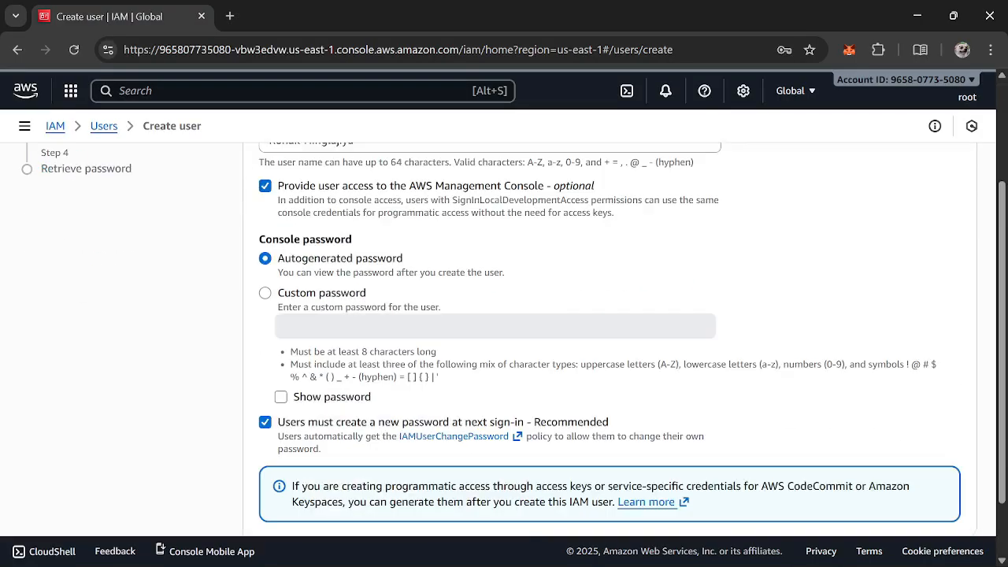
left_click(266, 288)
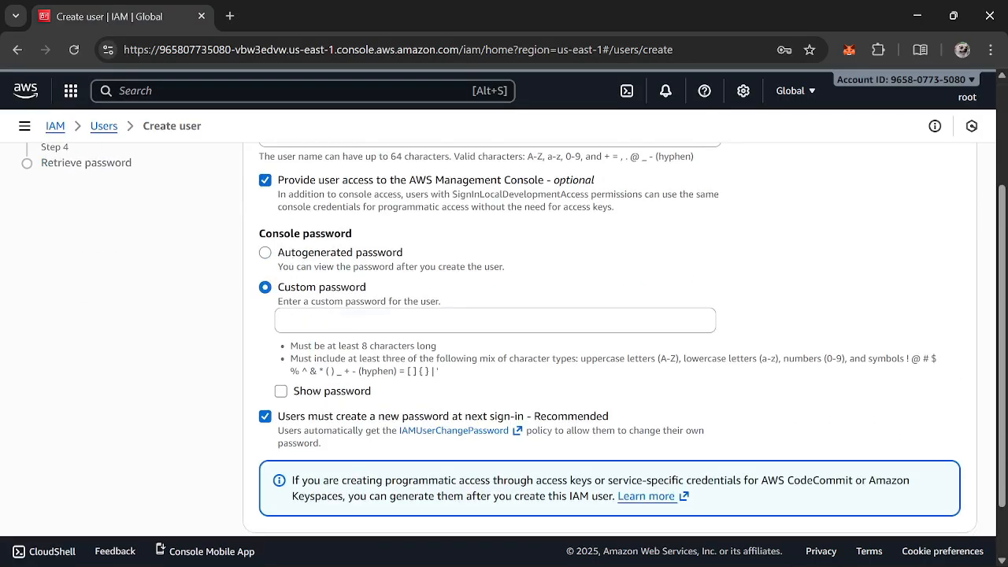
left_click(367, 320)
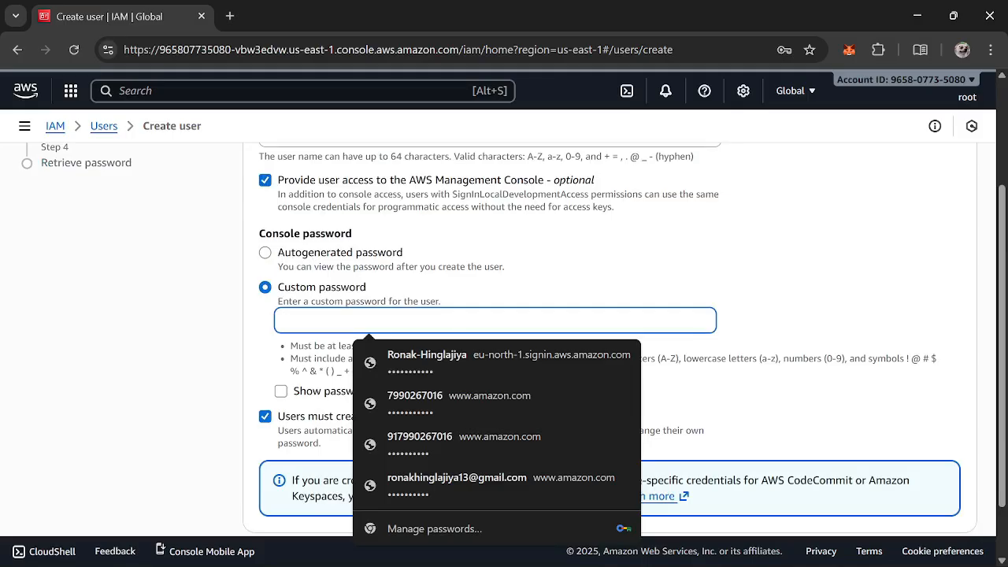
type("••••••••••")
Turn off the forced new password at next sign-in and continue to permissions
scroll(303, 458, "down", 2)
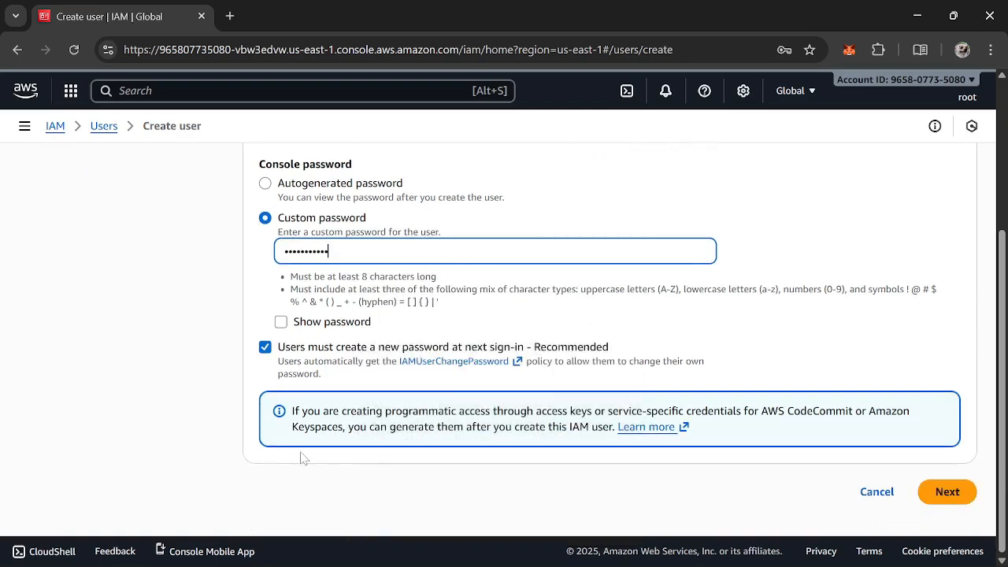
left_click(265, 349)
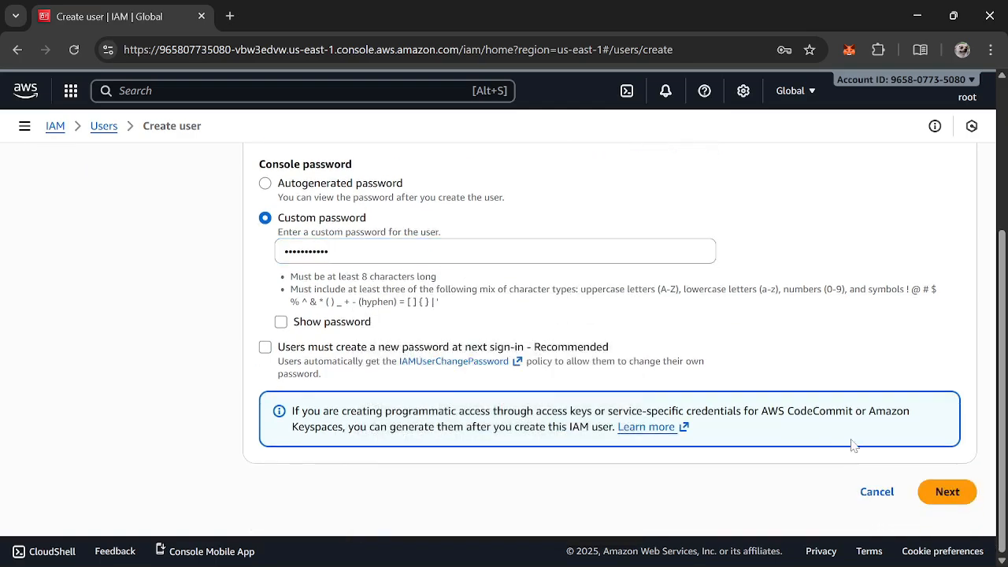
left_click(967, 496)
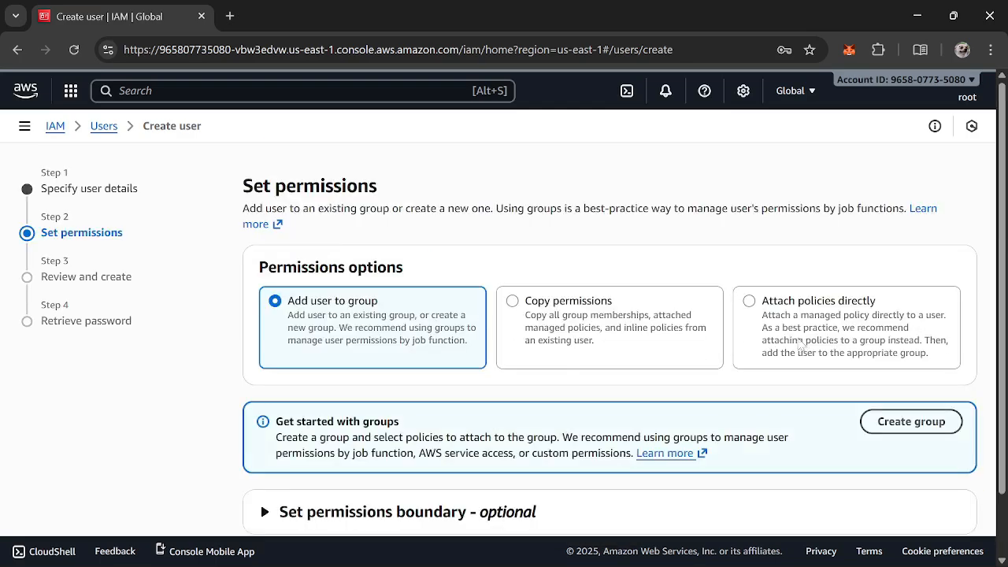
Attach the AdministratorAccess policy directly to the user and continue to review
left_click(805, 334)
scroll(804, 333, "down", 3)
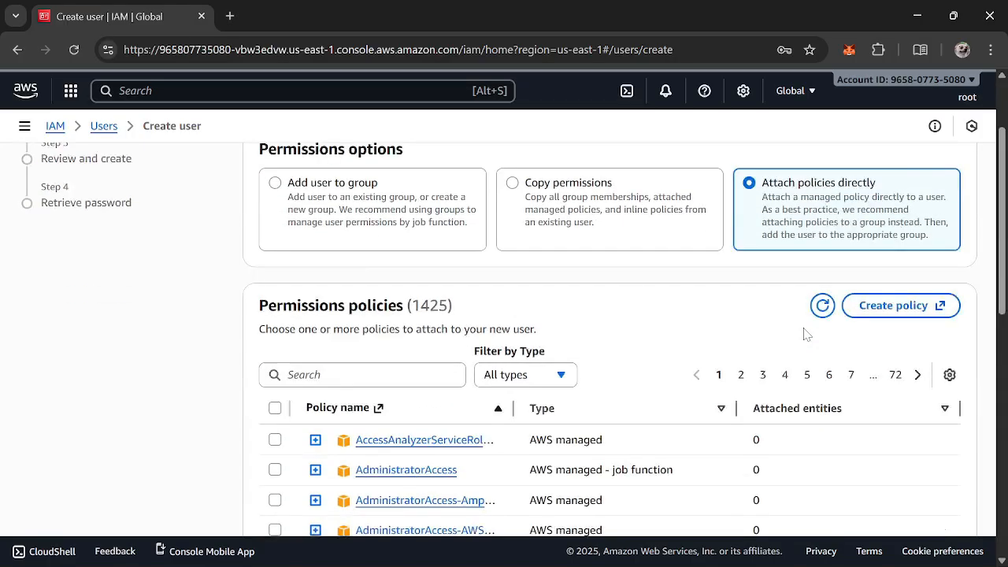
left_click(275, 352)
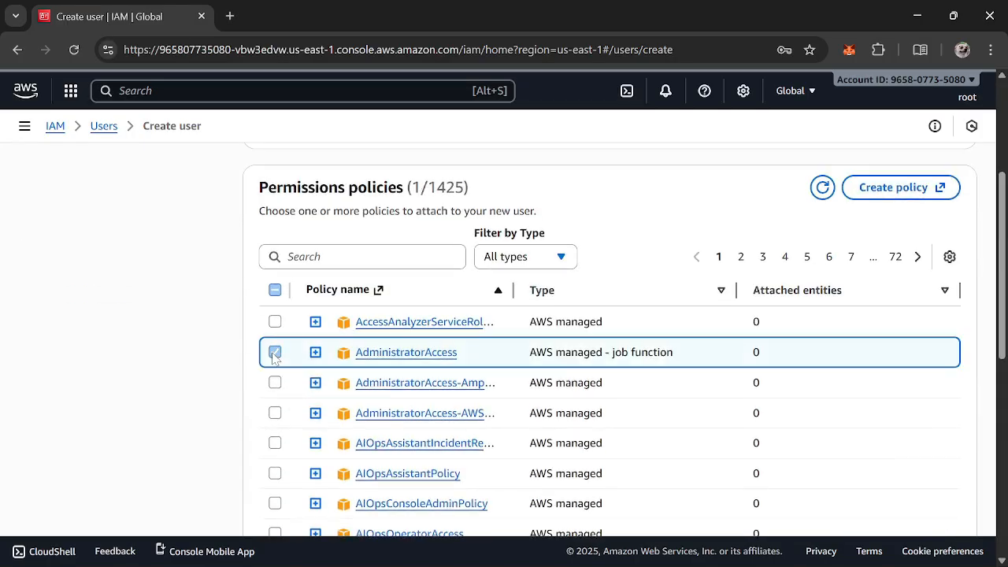
scroll(273, 358, "down", 5)
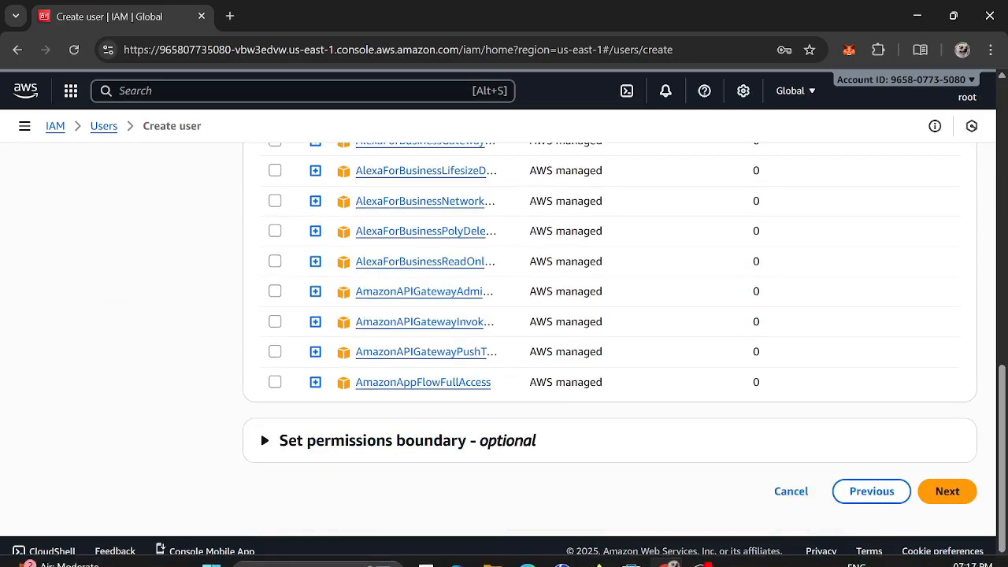
left_click(947, 491)
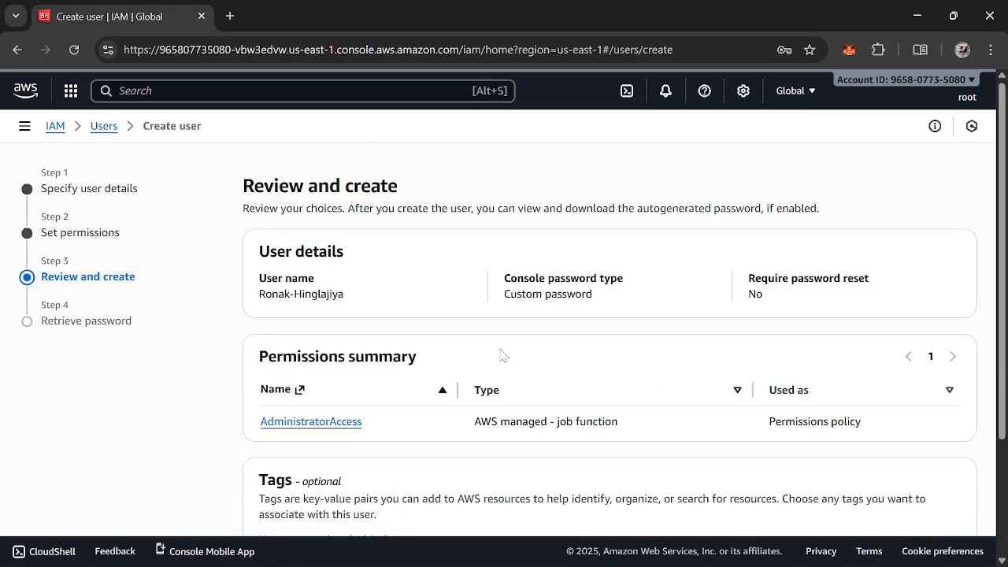
Review the user details and permissions summary, then create the user
scroll(713, 367, "down", 3)
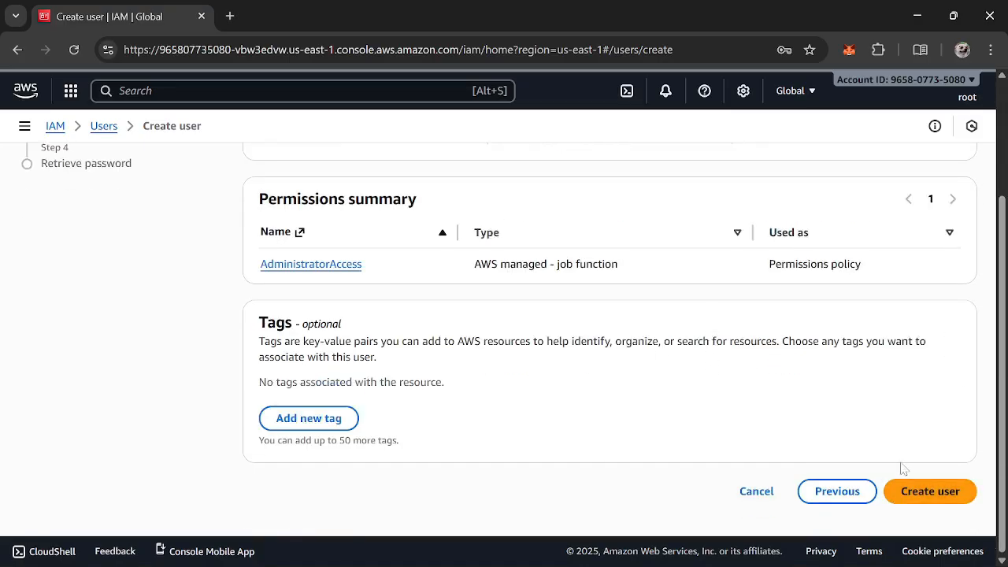
scroll(903, 464, "up", 3)
scroll(902, 463, "down", 3)
left_click(955, 491)
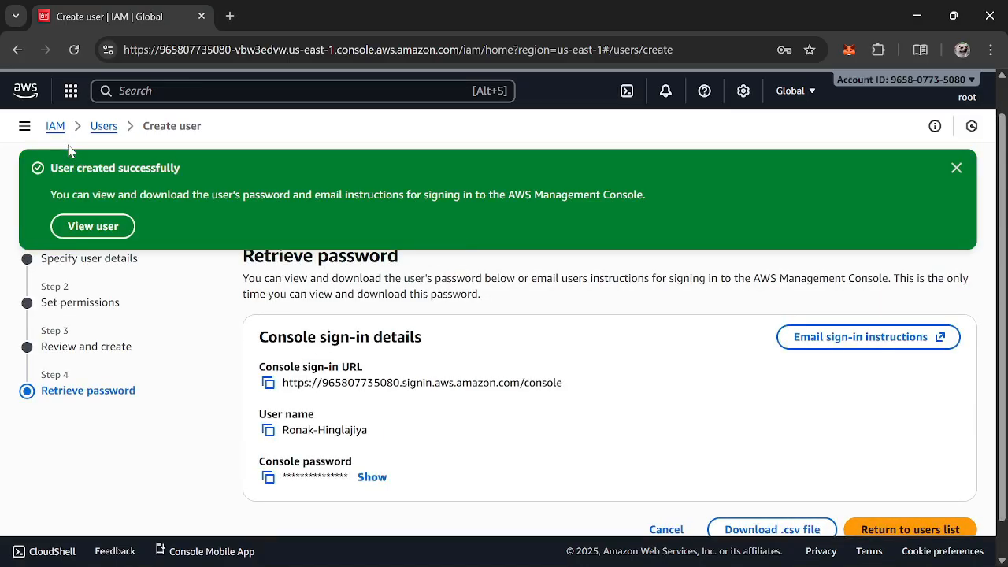
Dismiss the user-created success banner, closing the warning about not viewing the password
left_click(93, 228)
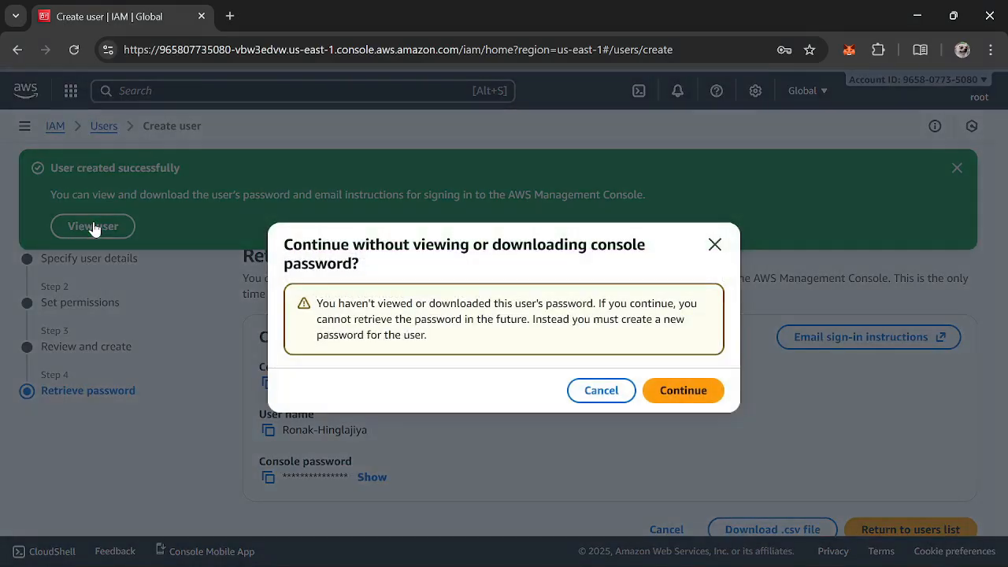
left_click(714, 245)
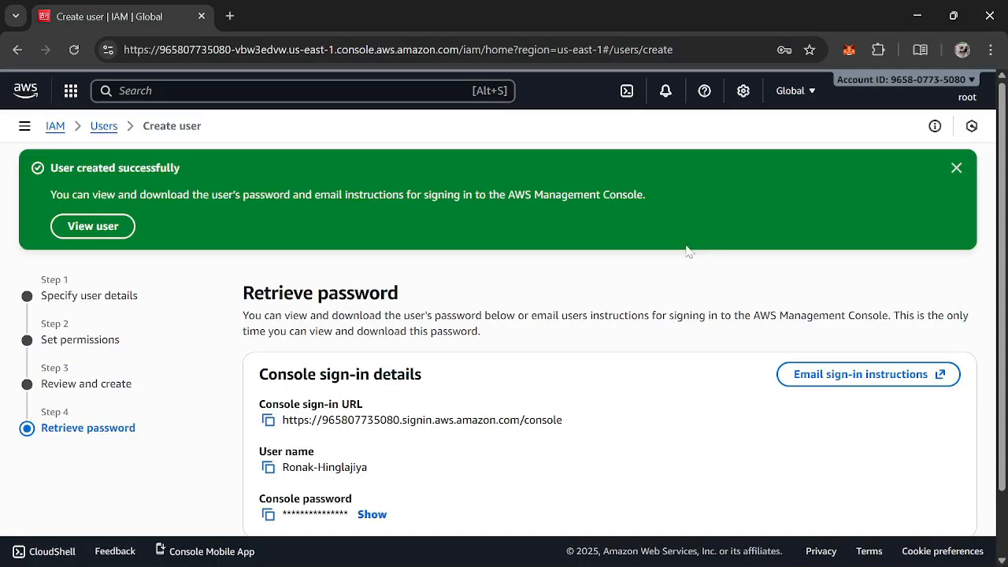
scroll(626, 412, "down", 1)
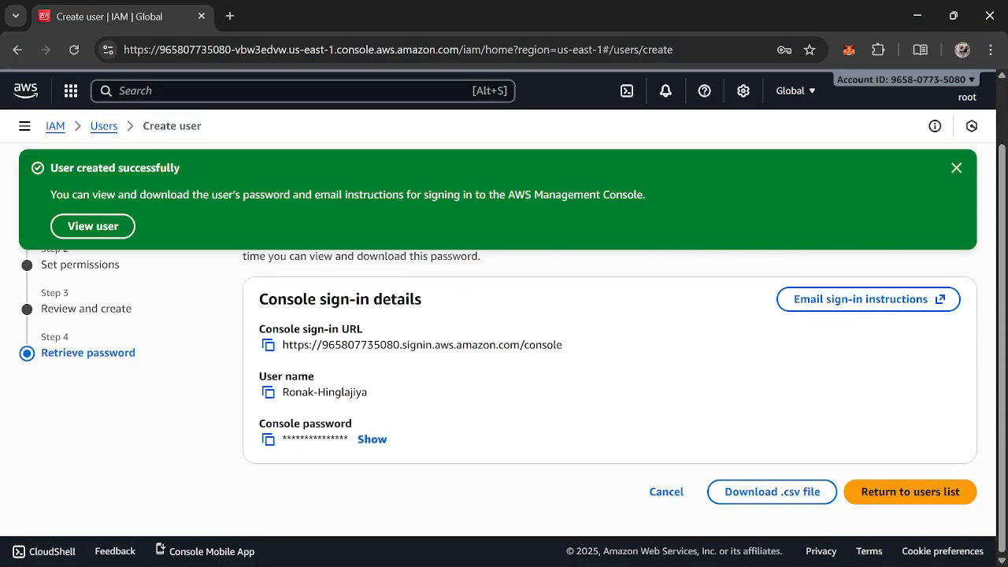
left_click(955, 170)
Copy the console sign-in URL and open it in a new browser tab
triple_click(444, 313)
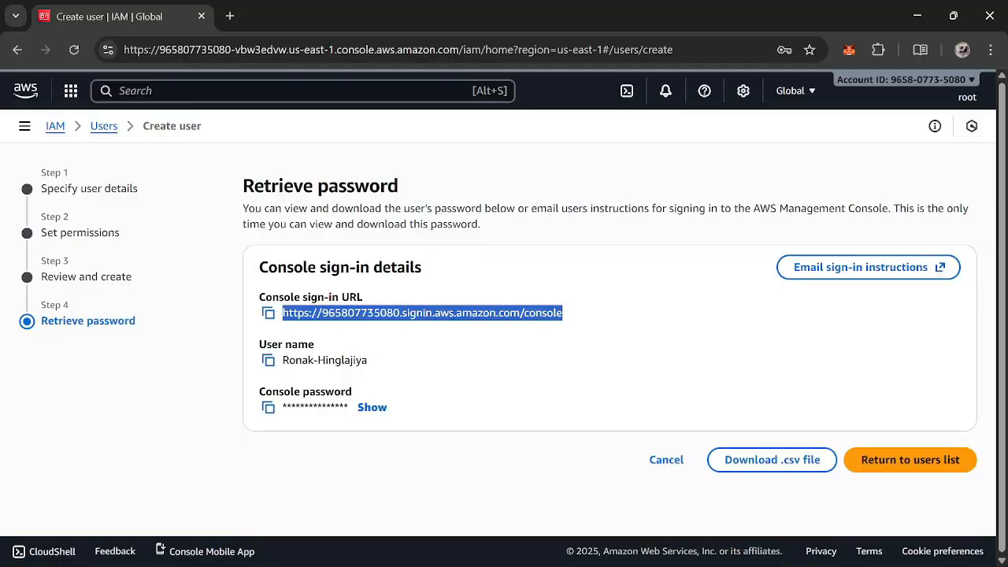
left_click(230, 16)
type("https://965807735080.signin.aws.amazon.com/console")
key("Return")
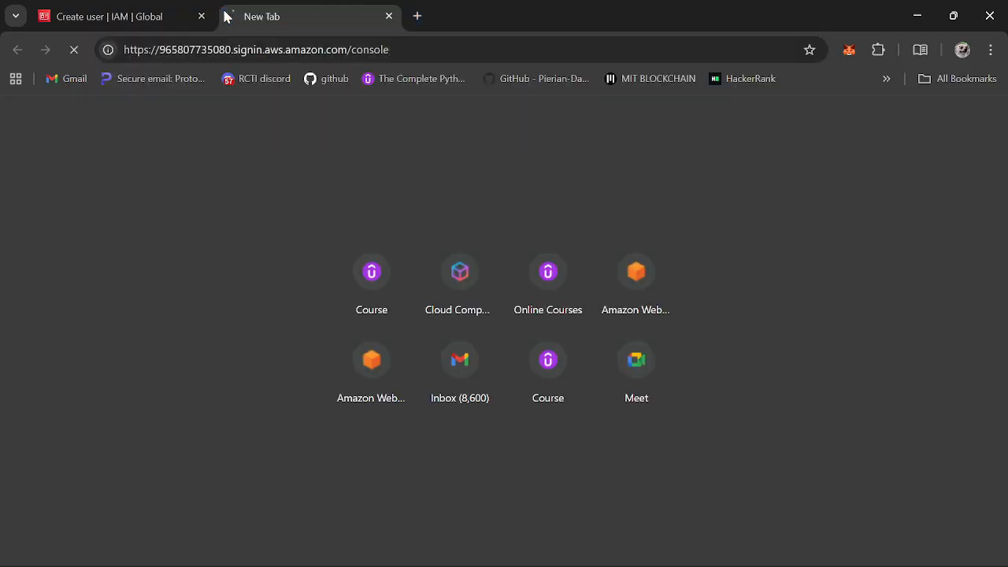
left_click(82, 9)
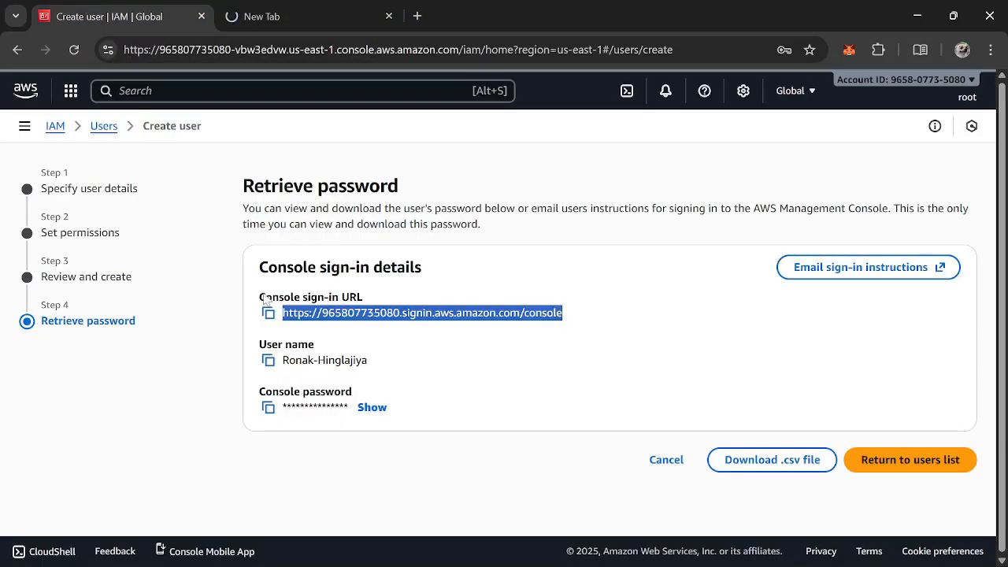
left_click(342, 10)
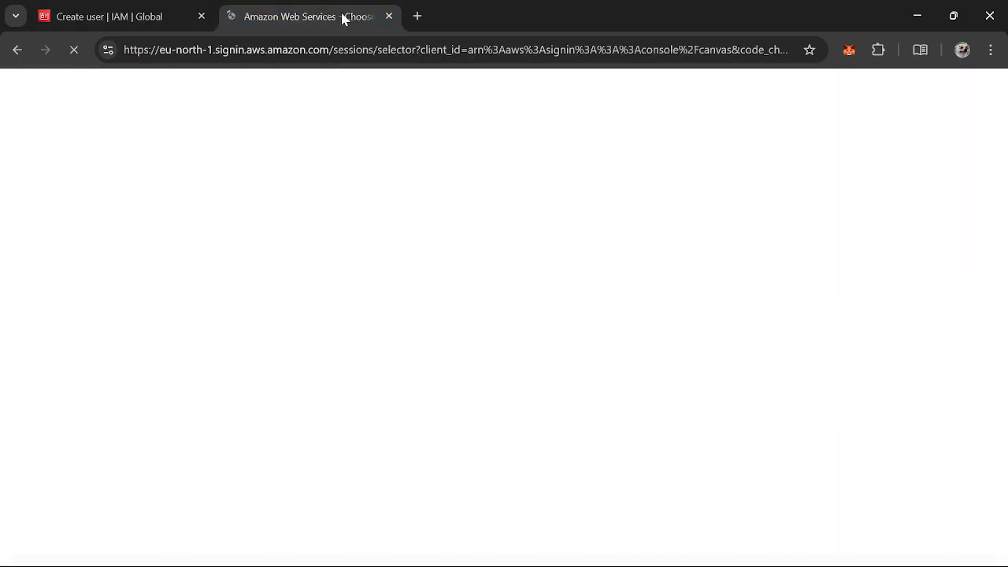
left_click(150, 7)
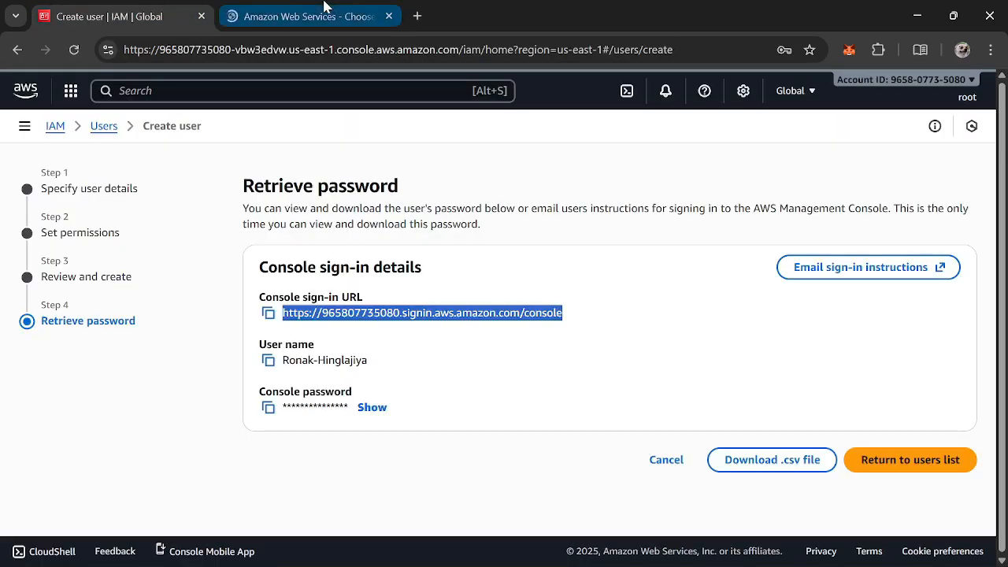
left_click(329, 6)
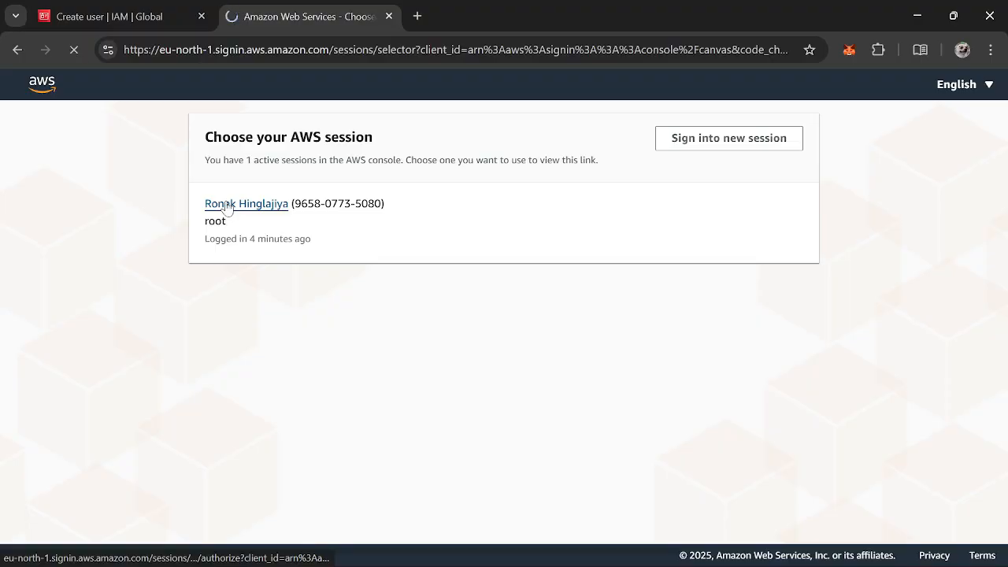
Choose to sign into a new session instead of the existing root session
left_click(226, 205)
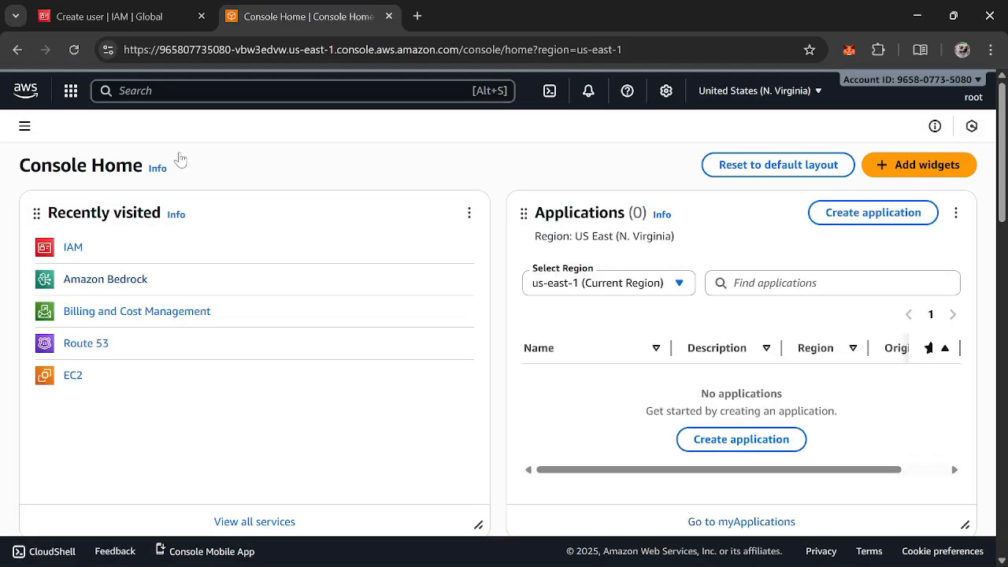
left_click(17, 49)
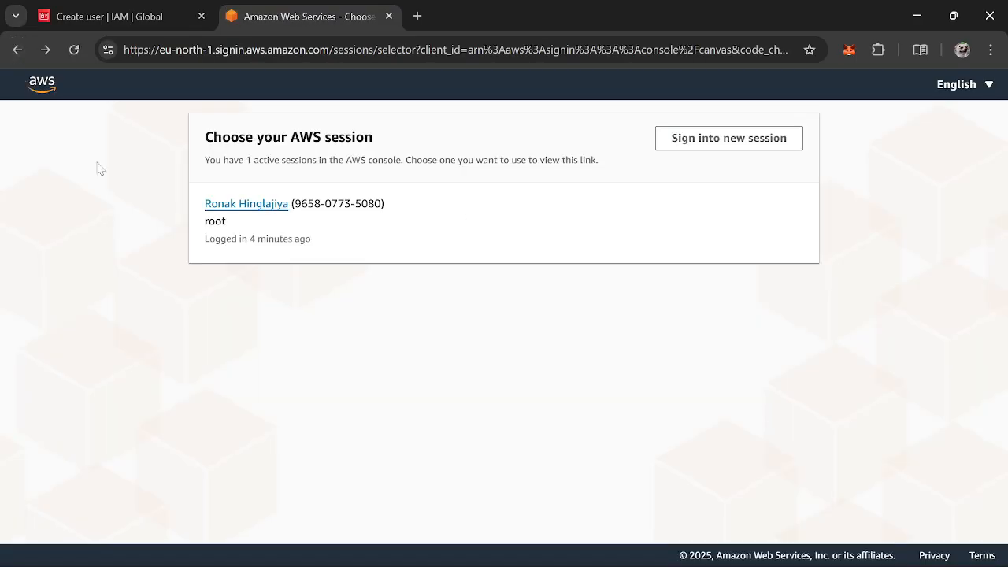
left_click(701, 146)
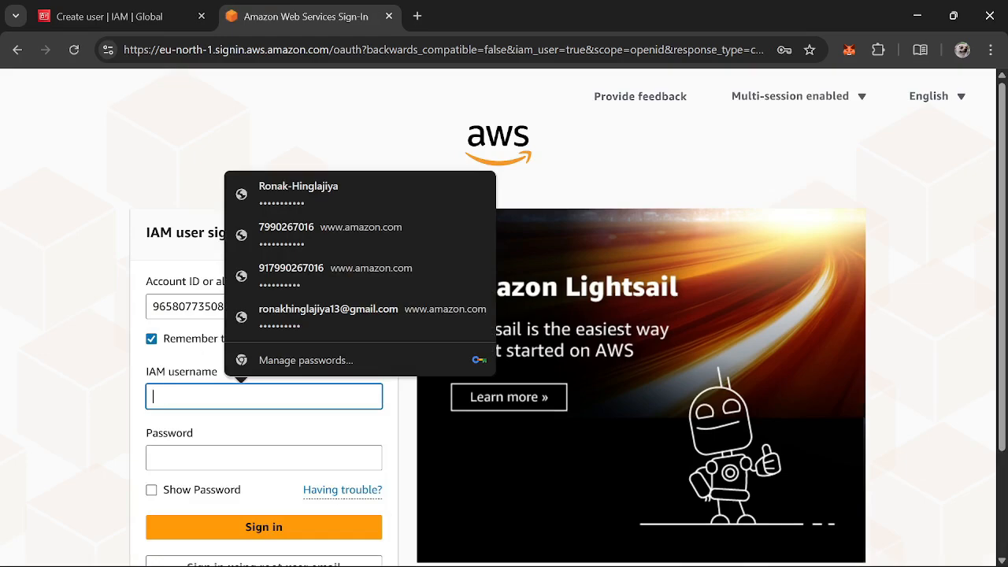
Enter the new IAM user's hyphenated name as the IAM username
type("Ronak")
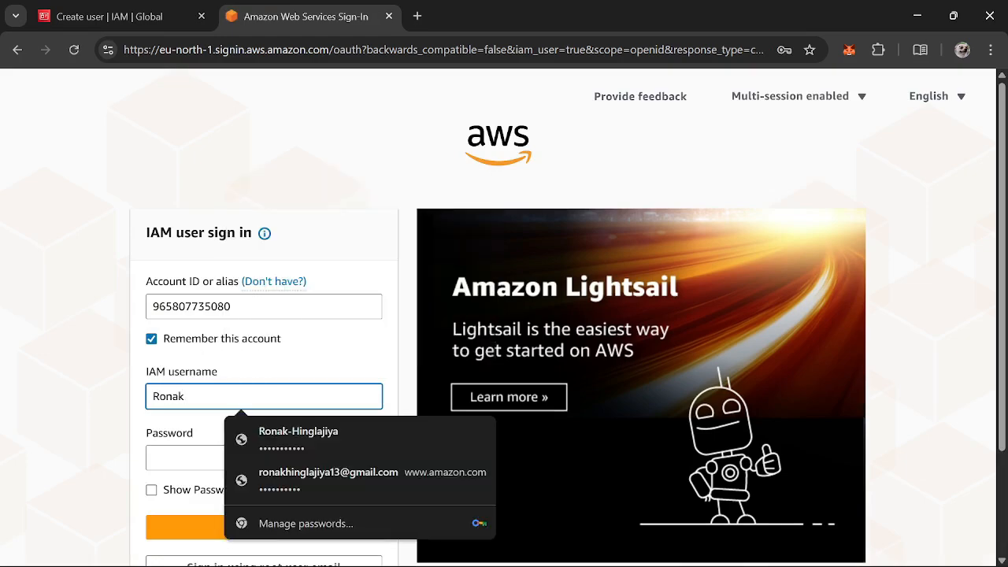
type("-Hingla")
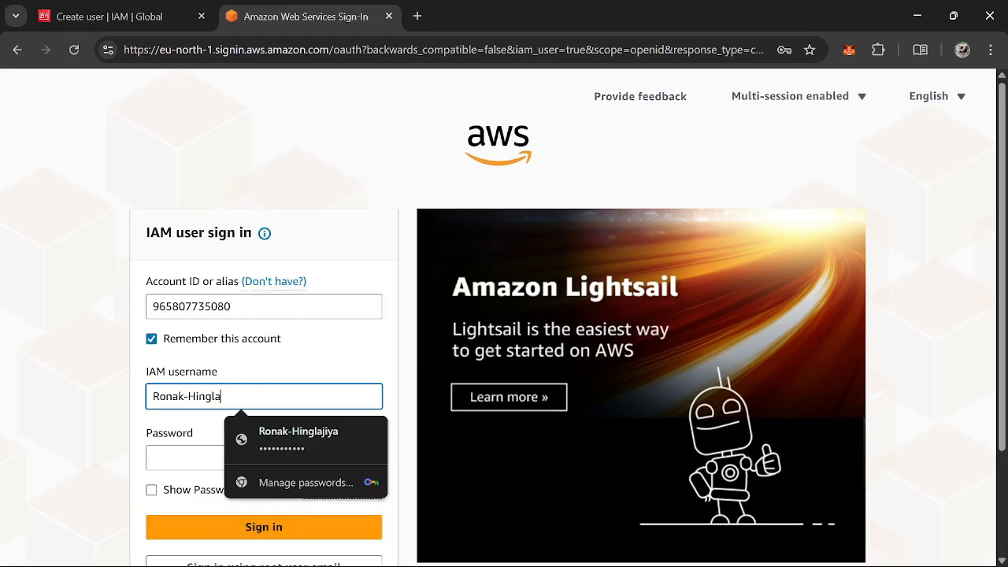
type("jiya")
key("Tab")
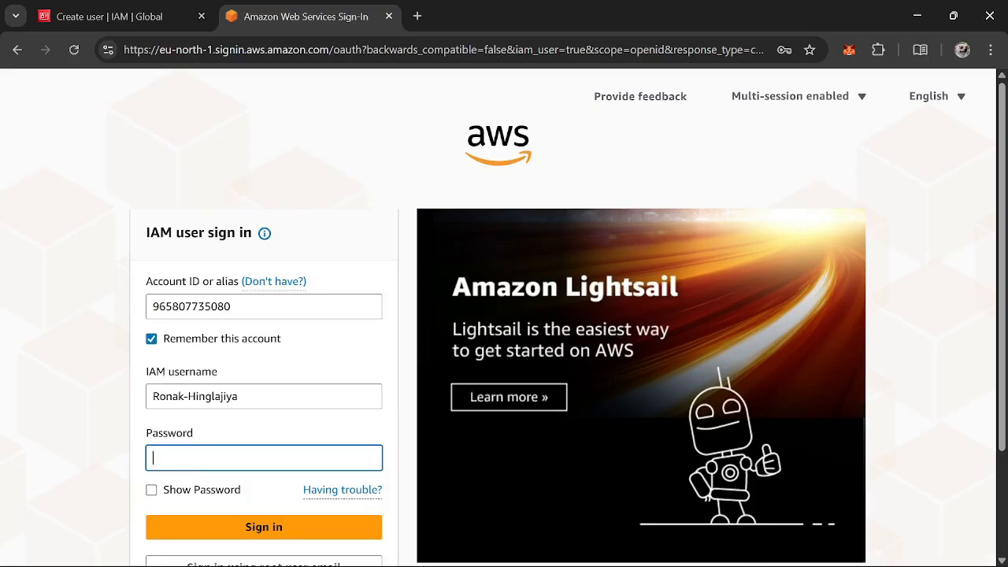
Enter the IAM user's password and sign in
type("•••••")
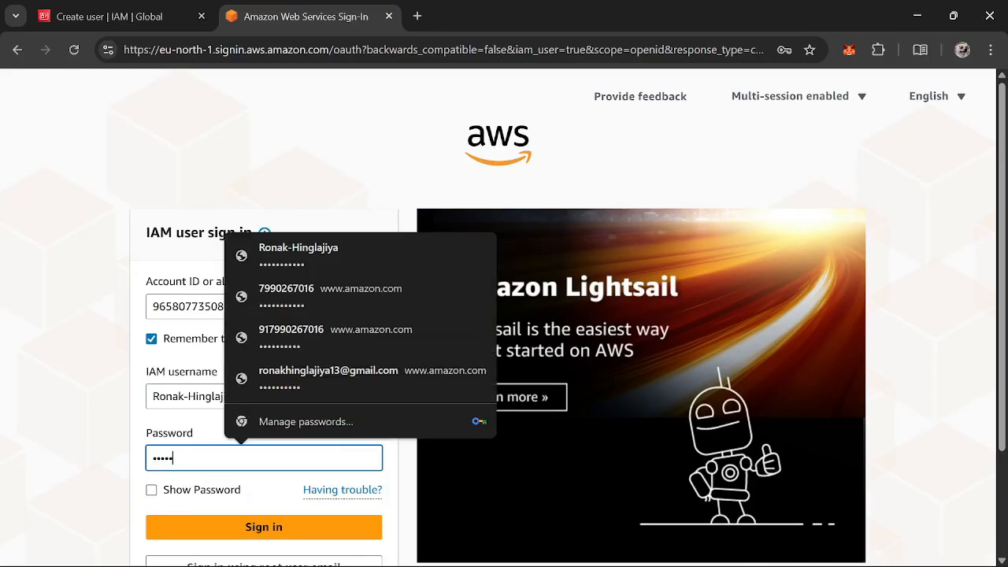
type("••••••")
key("Return")
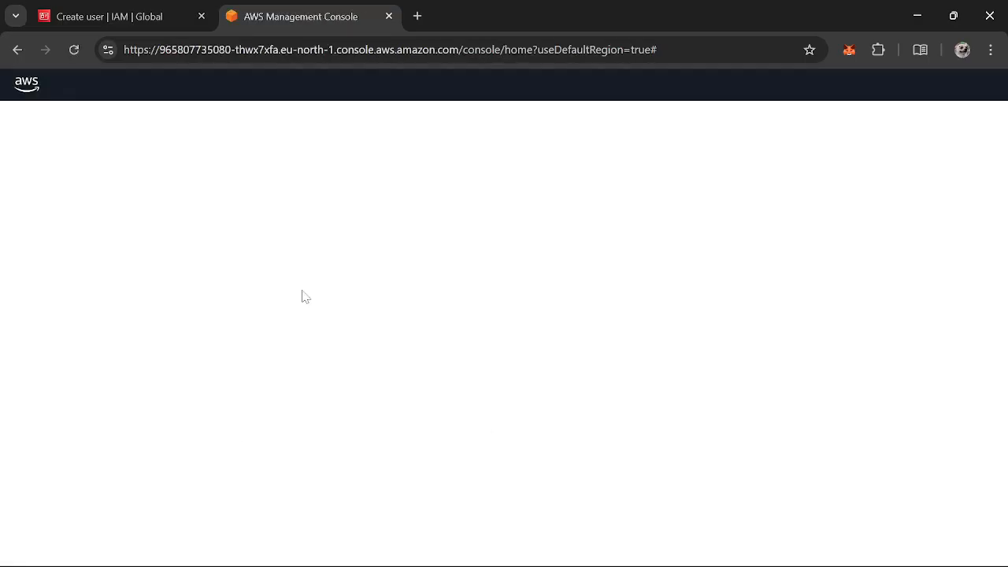
Open the account menu in the new console tab to check which IAM user the current session belongs to
key("ctrl+shift+Tab")
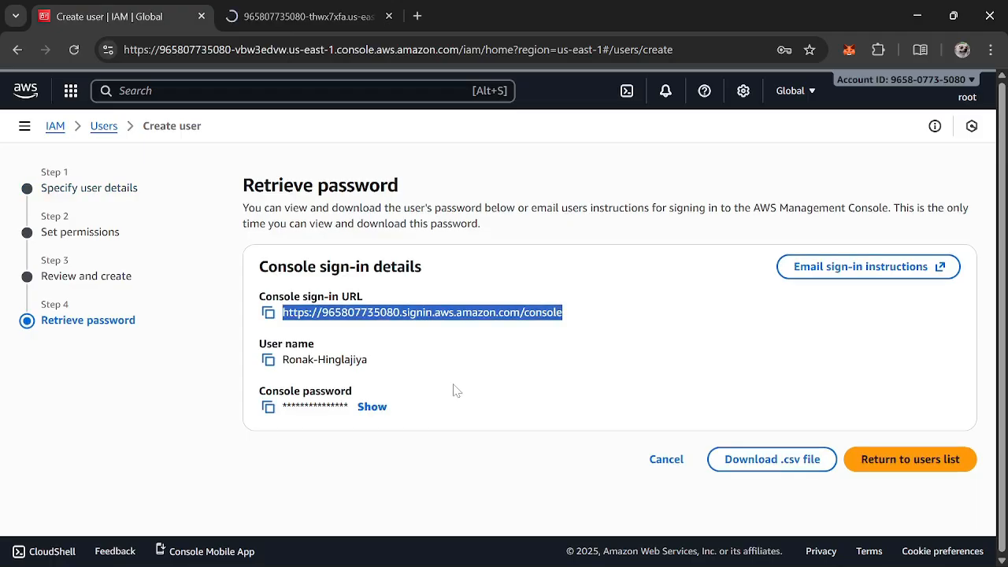
left_click(815, 401)
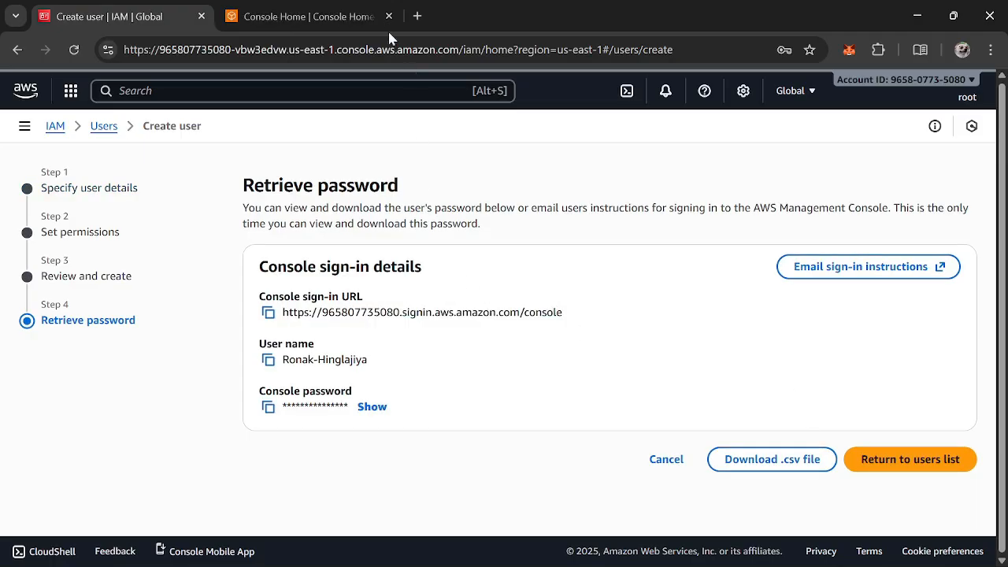
left_click(363, 14)
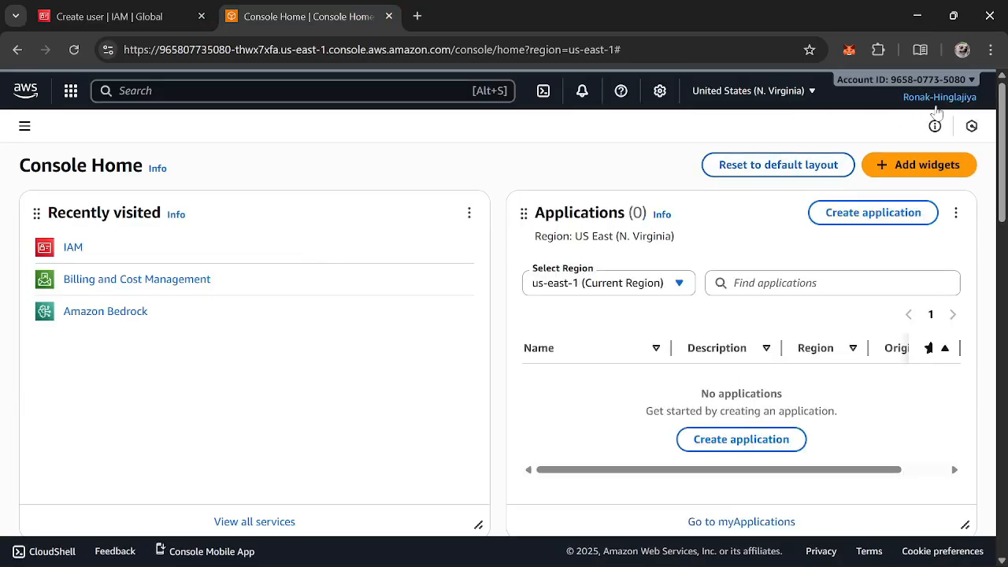
left_click(937, 98)
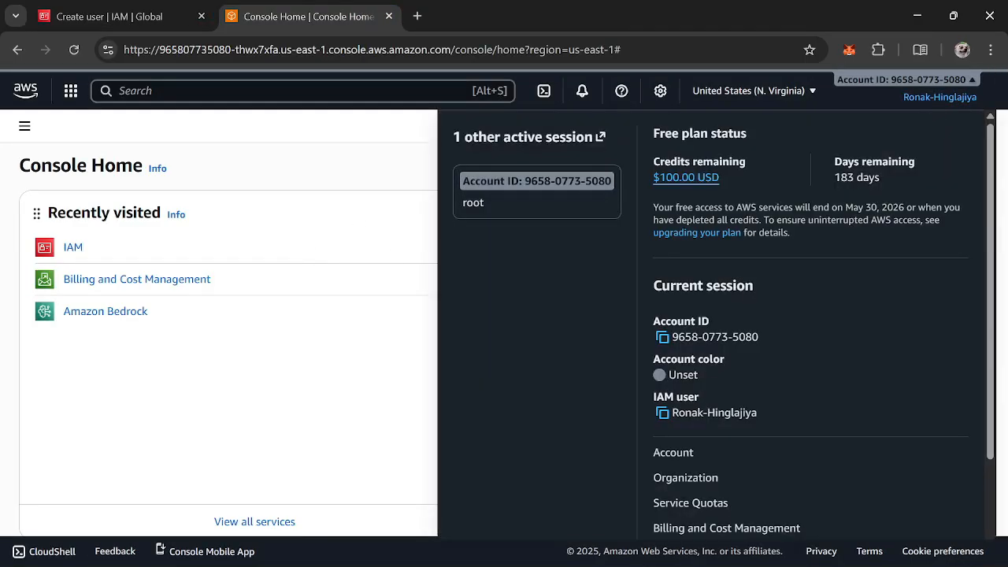
left_click_drag(700, 412, 769, 388)
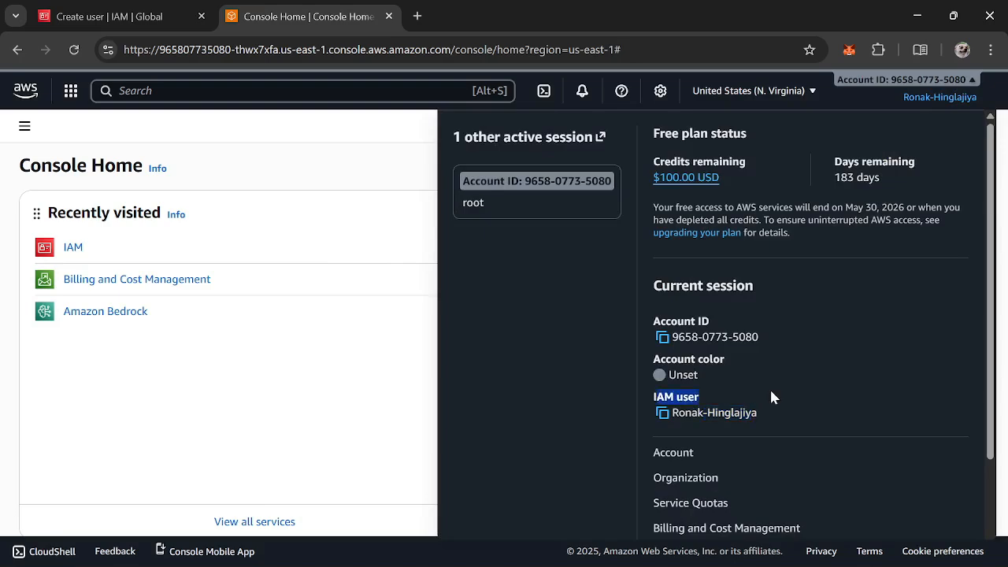
left_click(748, 421)
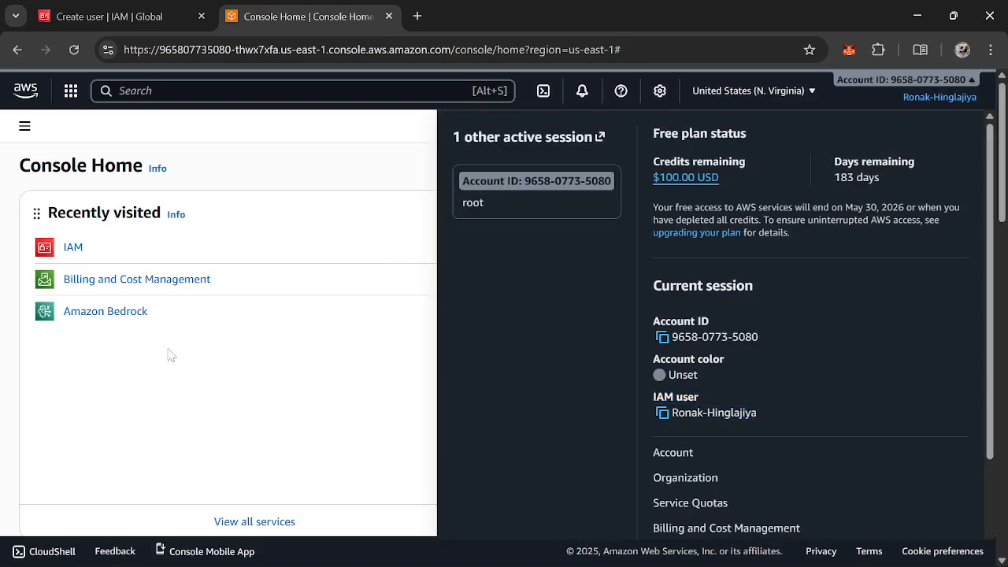
In Amazon Bedrock's Knowledge Bases page, start creating a Knowledge Base with vector store
left_click(79, 17)
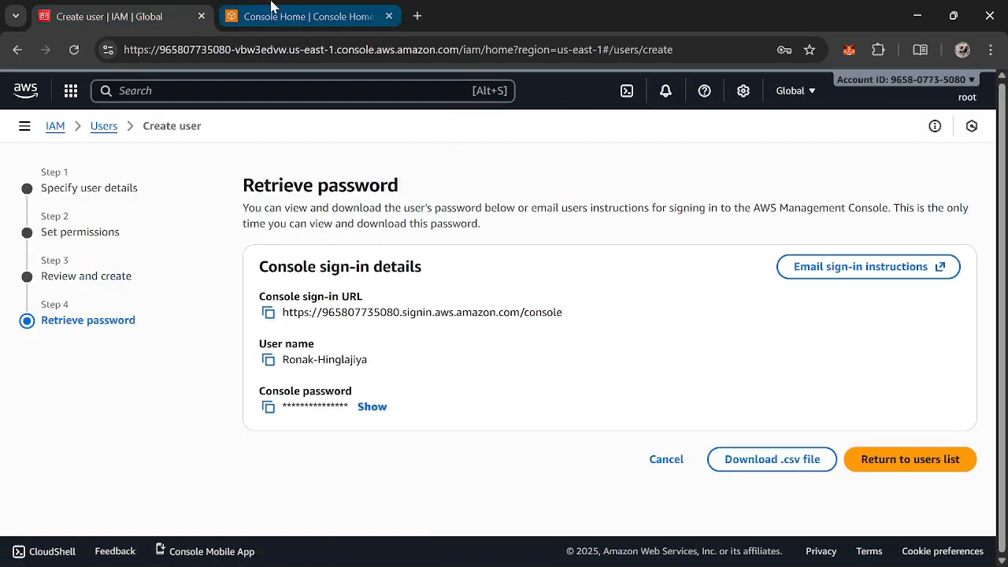
left_click(262, 14)
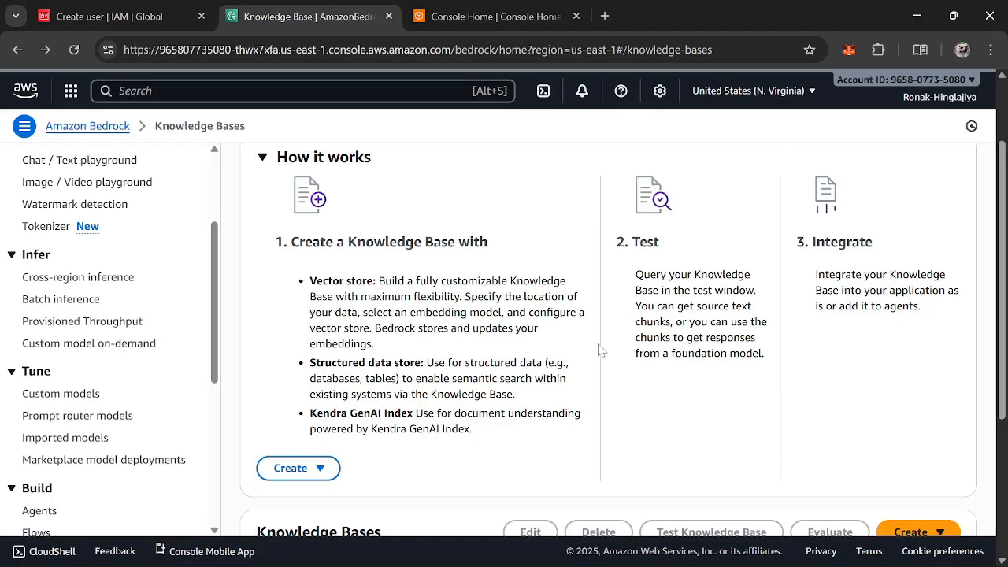
scroll(599, 350, "down", 3)
scroll(599, 355, "up", 5)
scroll(600, 371, "down", 5)
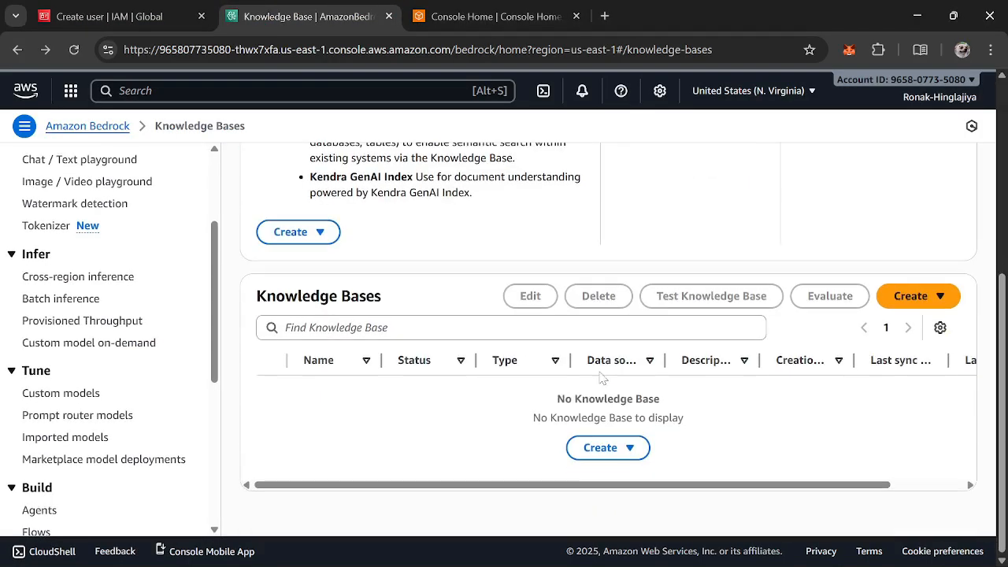
left_click(904, 303)
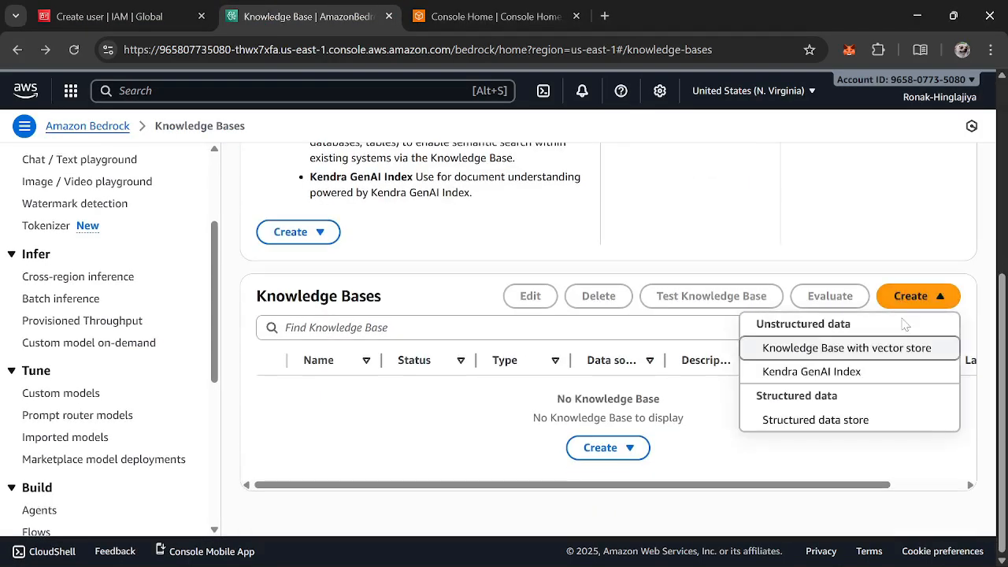
left_click(863, 349)
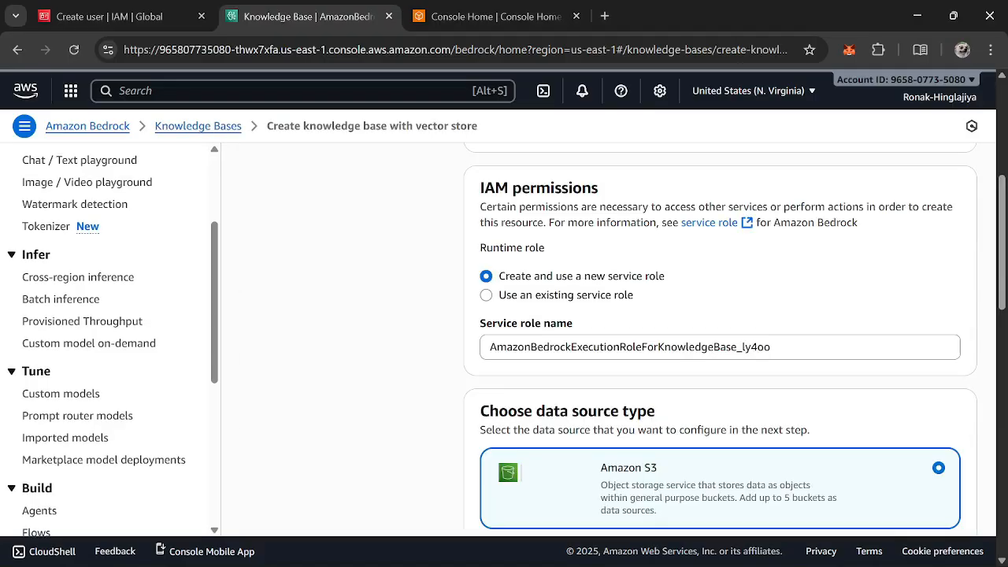
Keep the new service role and Amazon S3 data source type, and continue to the data source configuration
scroll(717, 354, "down", 2)
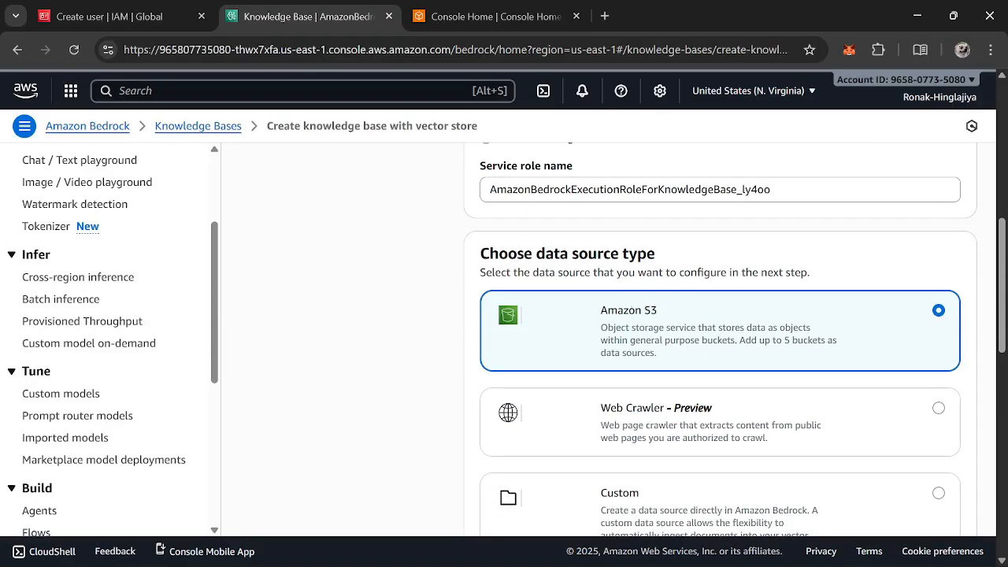
triple_click(606, 270)
scroll(643, 288, "down", 2)
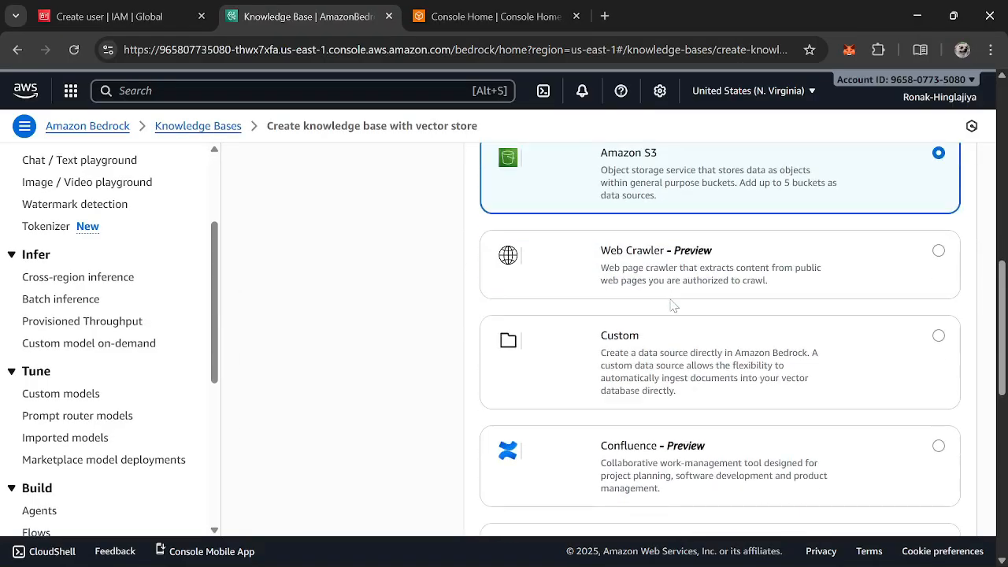
scroll(674, 306, "down", 3)
scroll(709, 339, "up", 4)
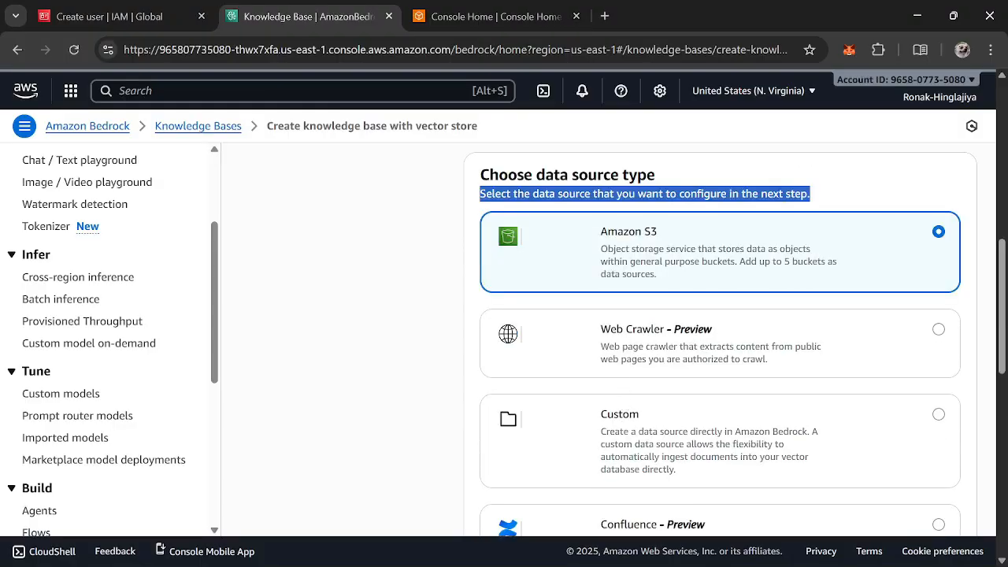
scroll(643, 402, "down", 2)
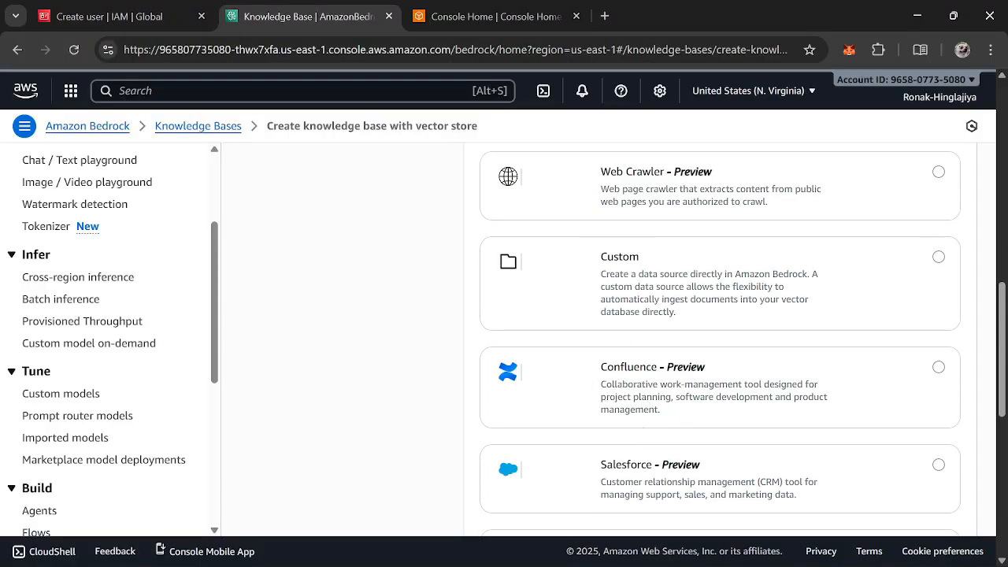
scroll(653, 352, "down", 6)
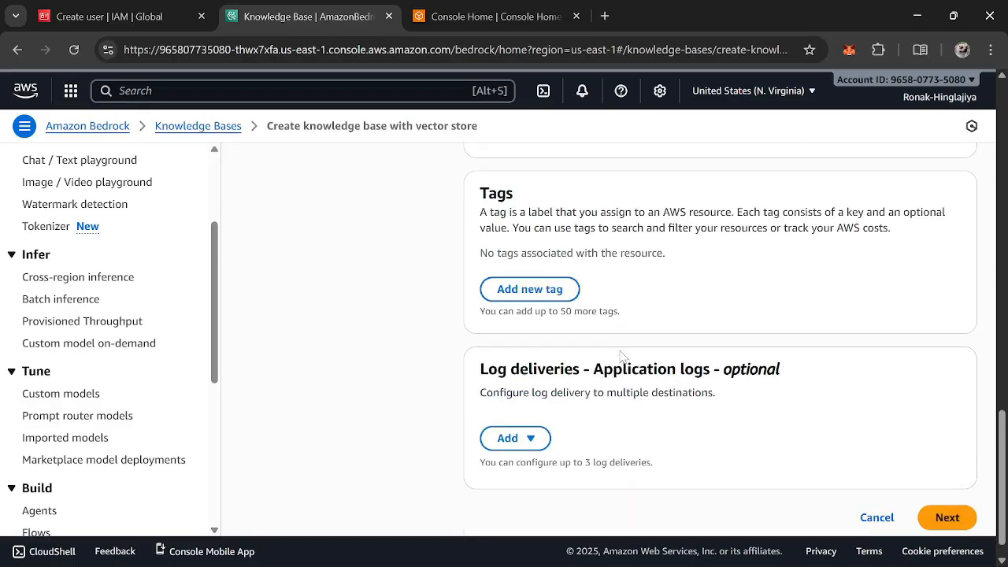
scroll(621, 356, "down", 1)
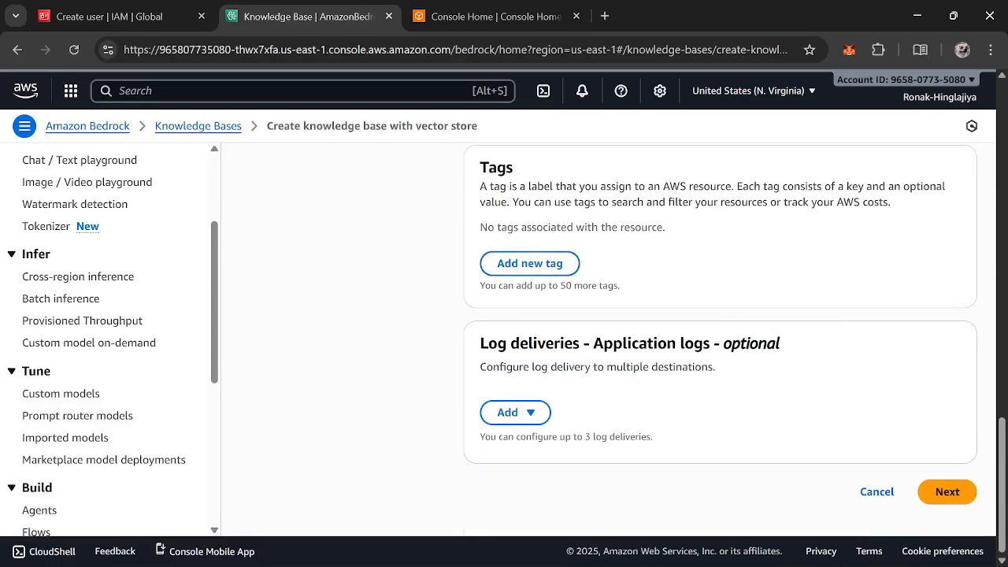
left_click(942, 505)
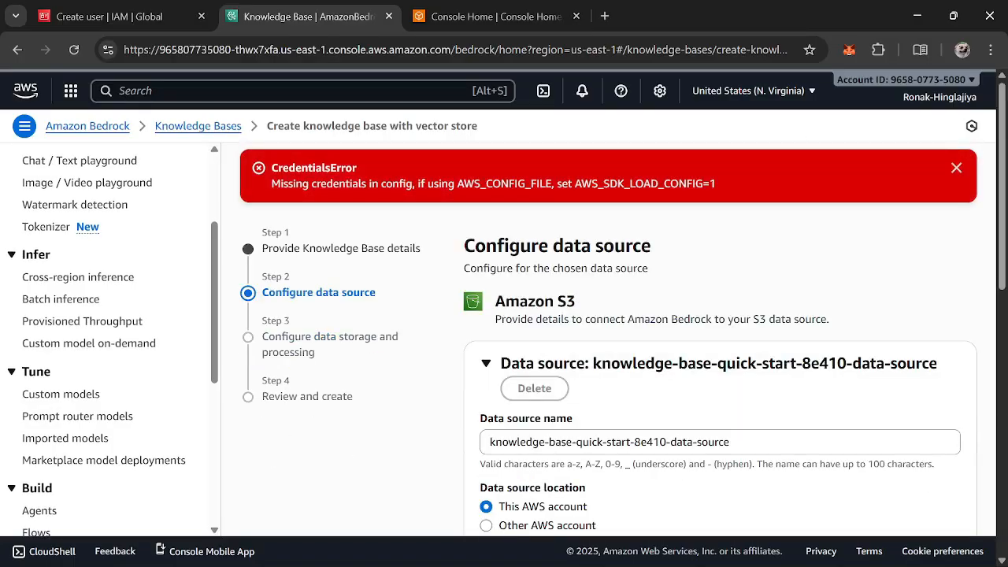
Open the my-demo-bucket-ronak bucket in S3 from Console Home in the third tab
scroll(644, 331, "down", 5)
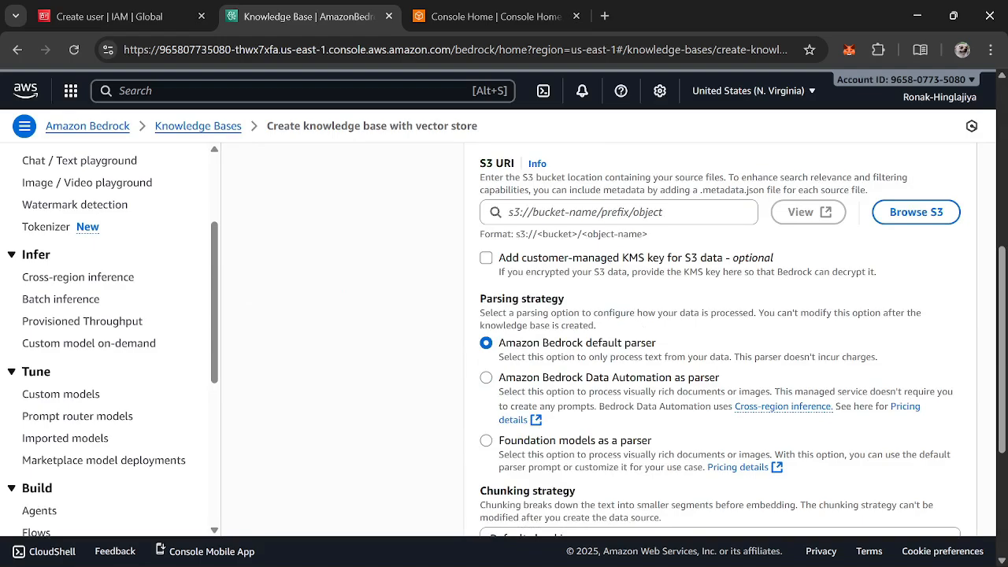
left_click(509, 212)
left_click(492, 15)
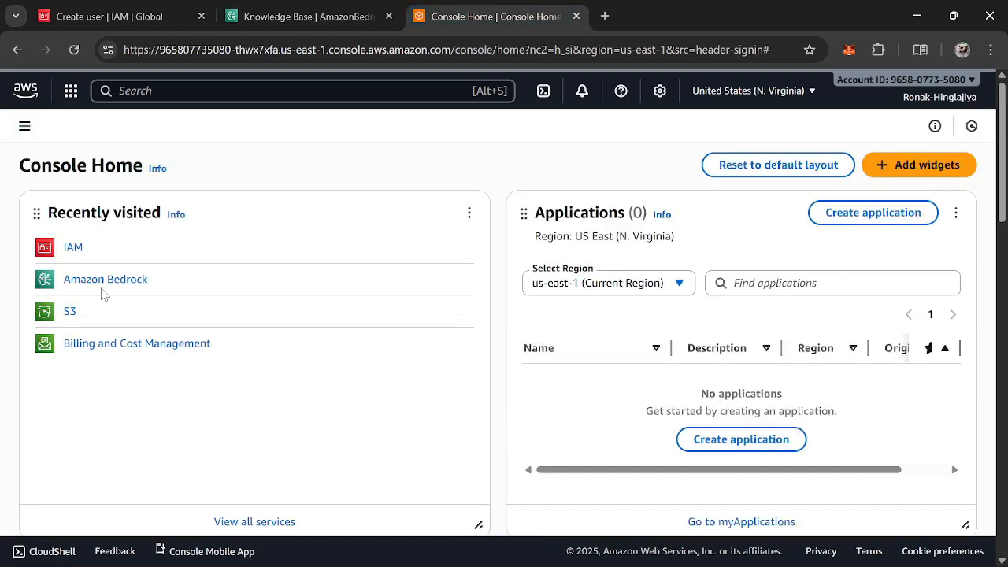
left_click(71, 315)
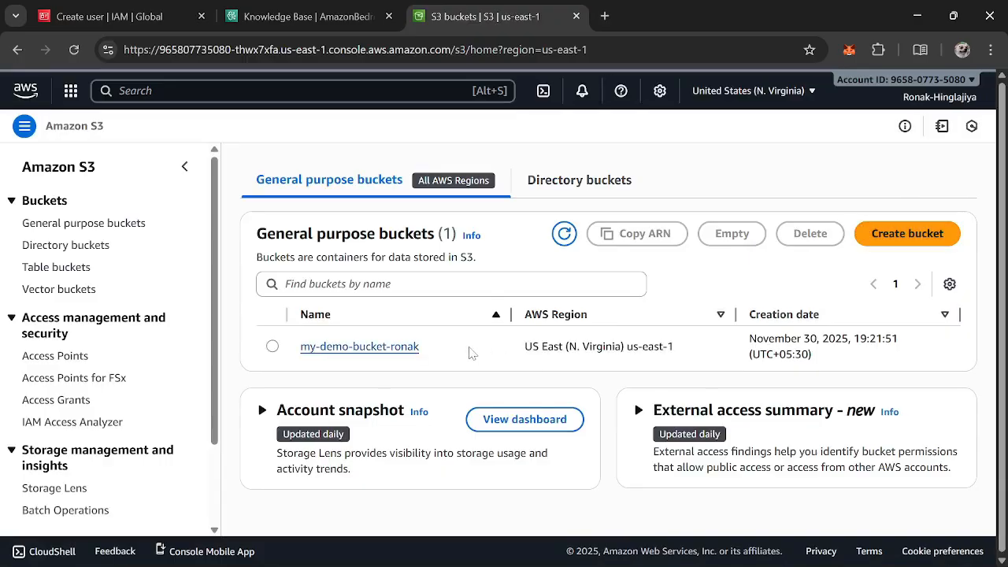
left_click(398, 347)
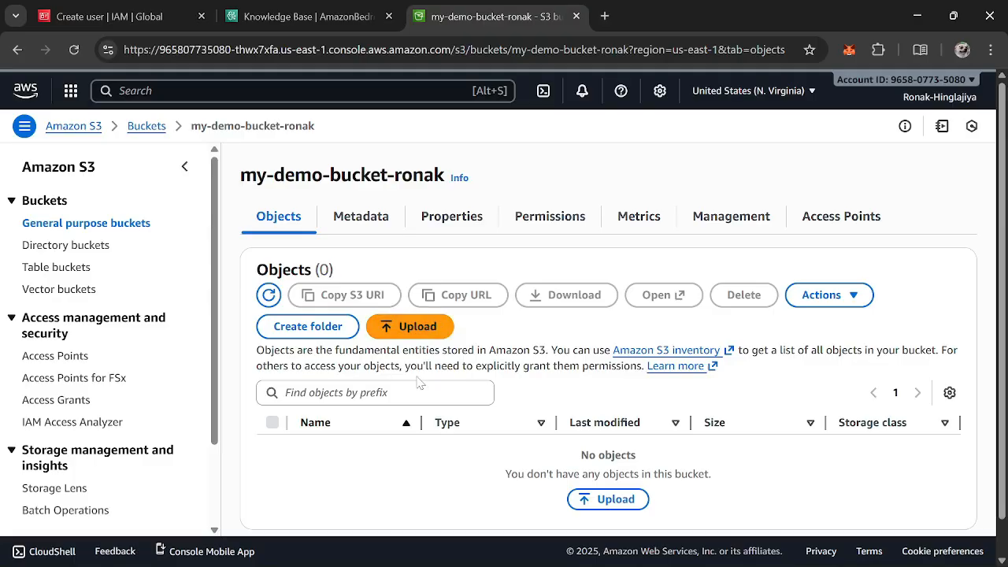
Upload the file info on ai from Downloads into the my-demo-bucket-ronak bucket
left_click(425, 329)
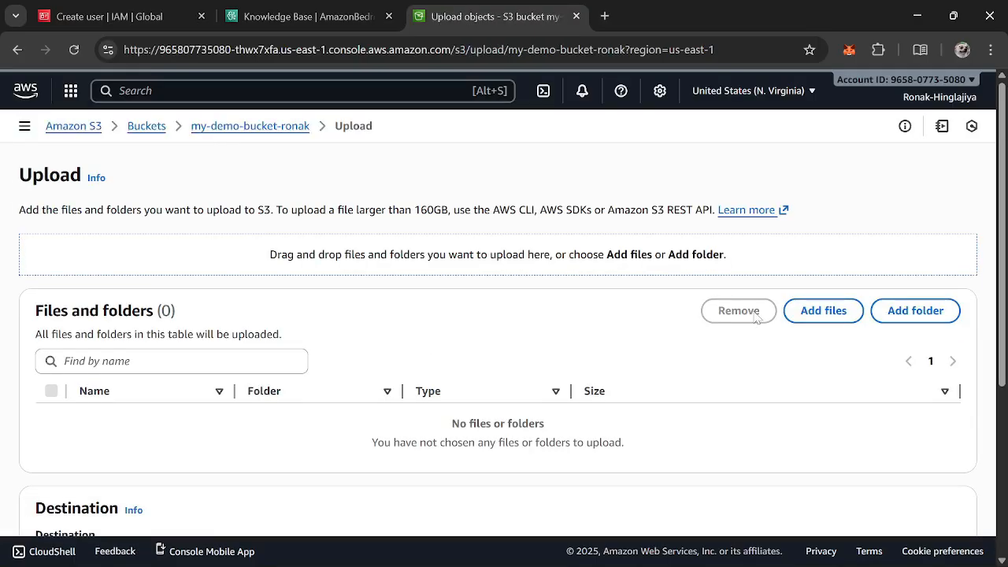
left_click(823, 310)
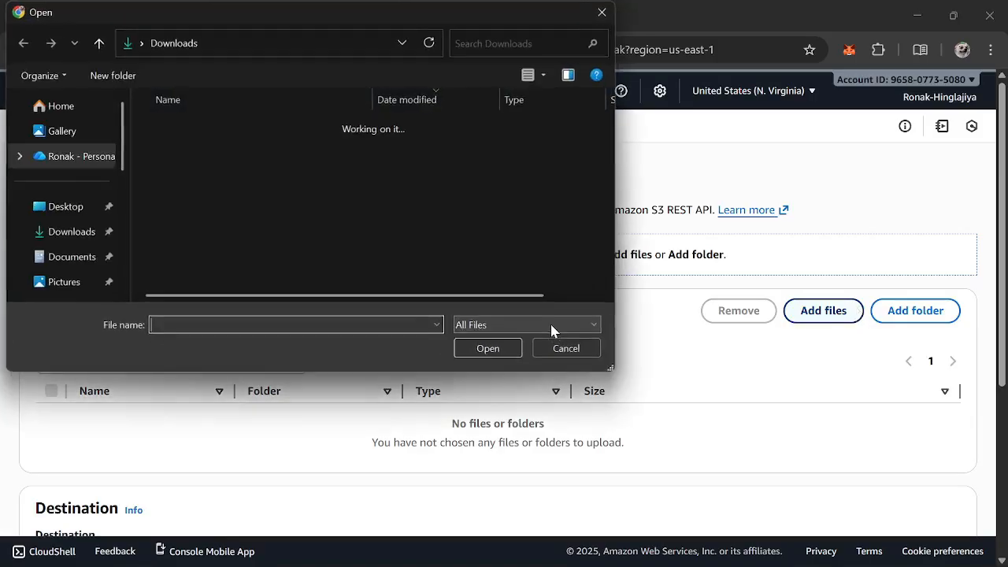
left_click(236, 145)
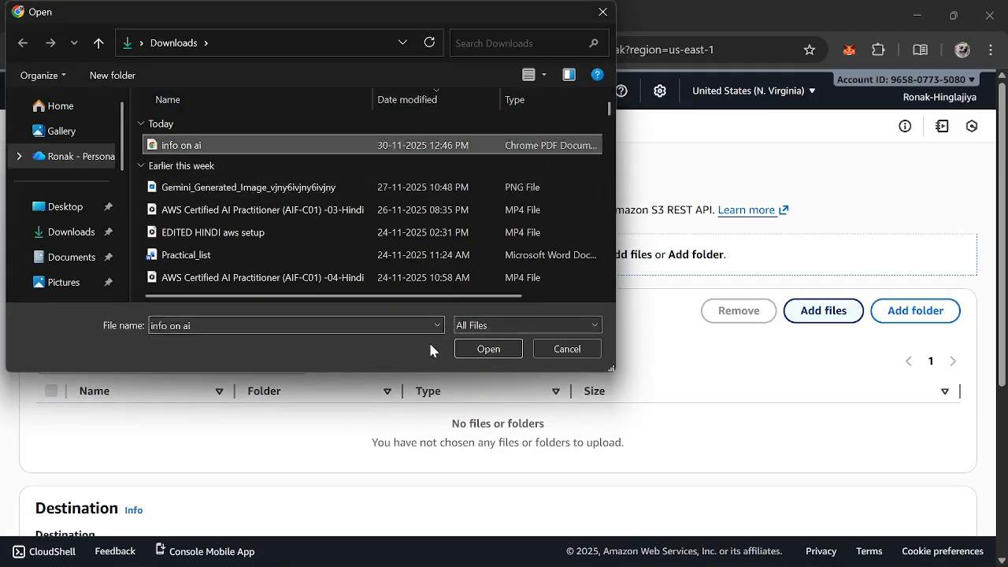
left_click(471, 349)
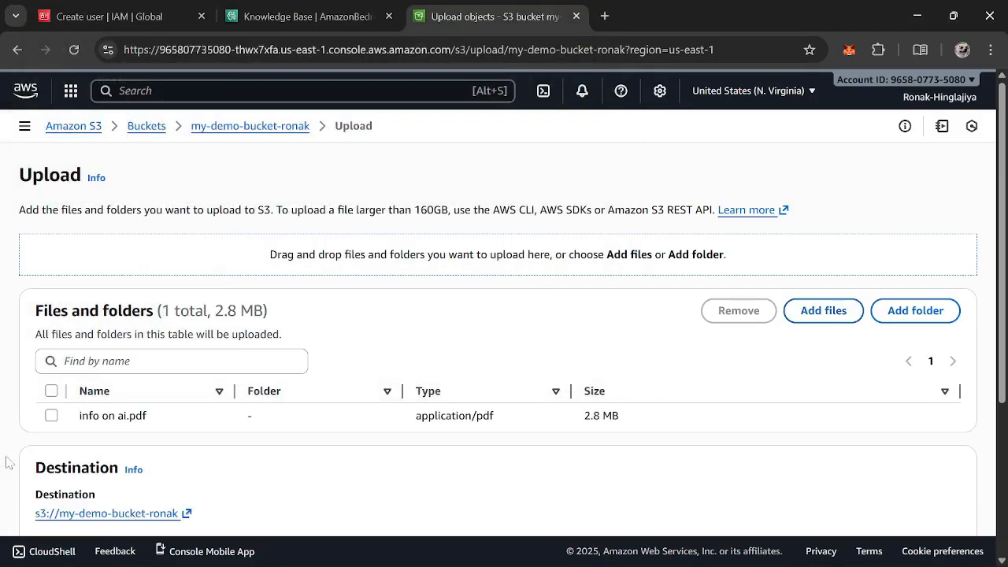
scroll(408, 389, "down", 3)
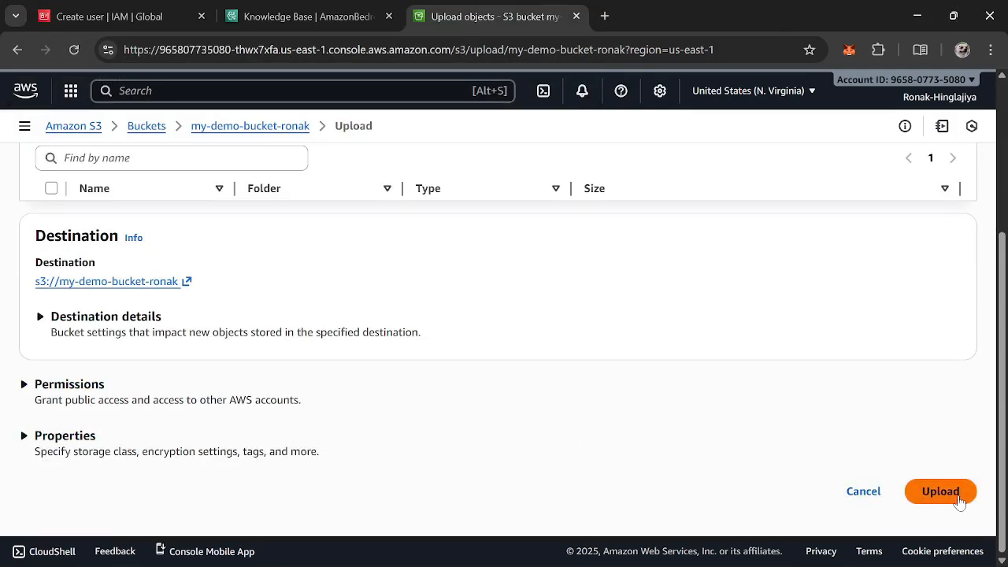
left_click(941, 492)
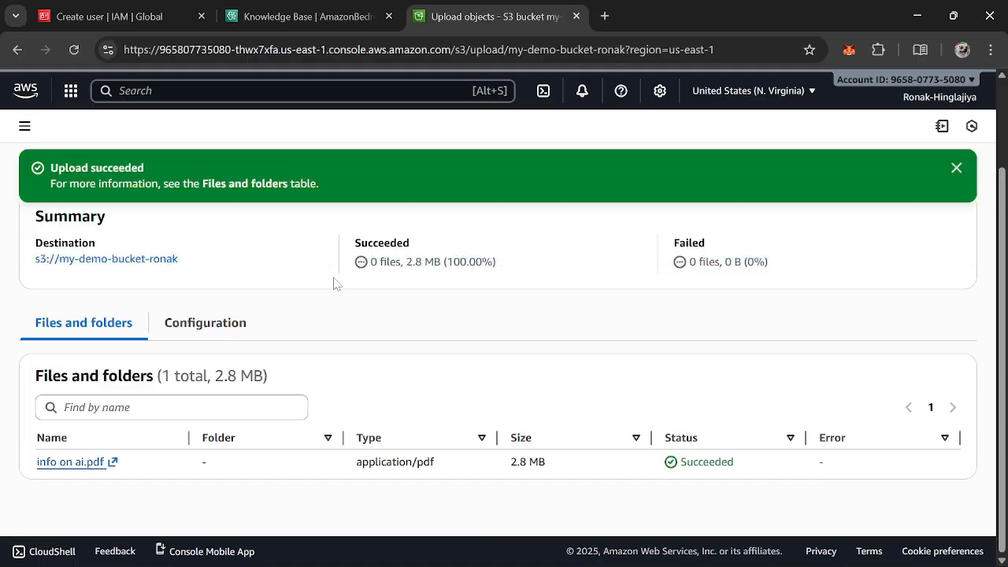
Back in the knowledge base setup, browse S3 to pick the data source bucket for the S3 URI
scroll(337, 353, "up", 2)
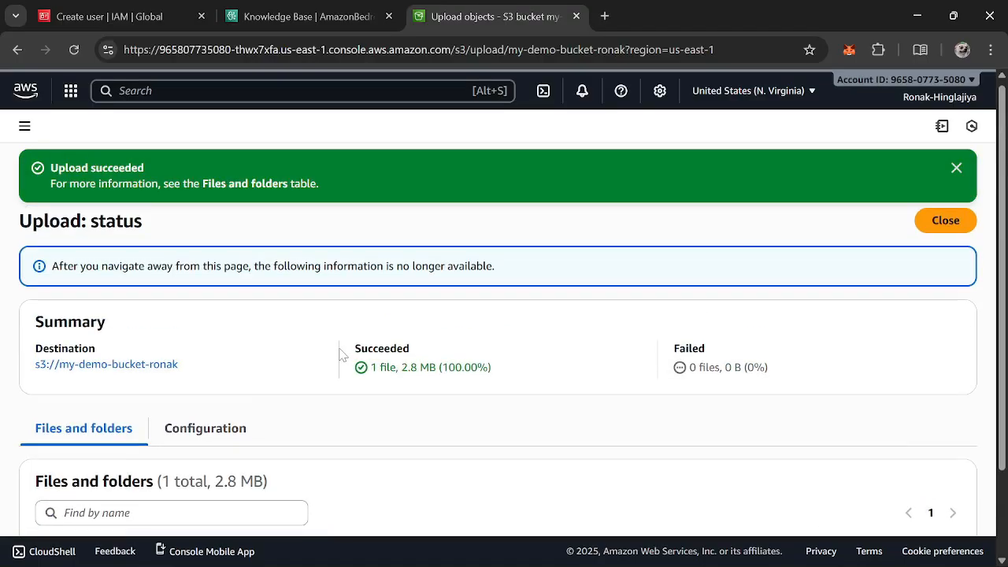
left_click(298, 7)
scroll(720, 387, "down", 3)
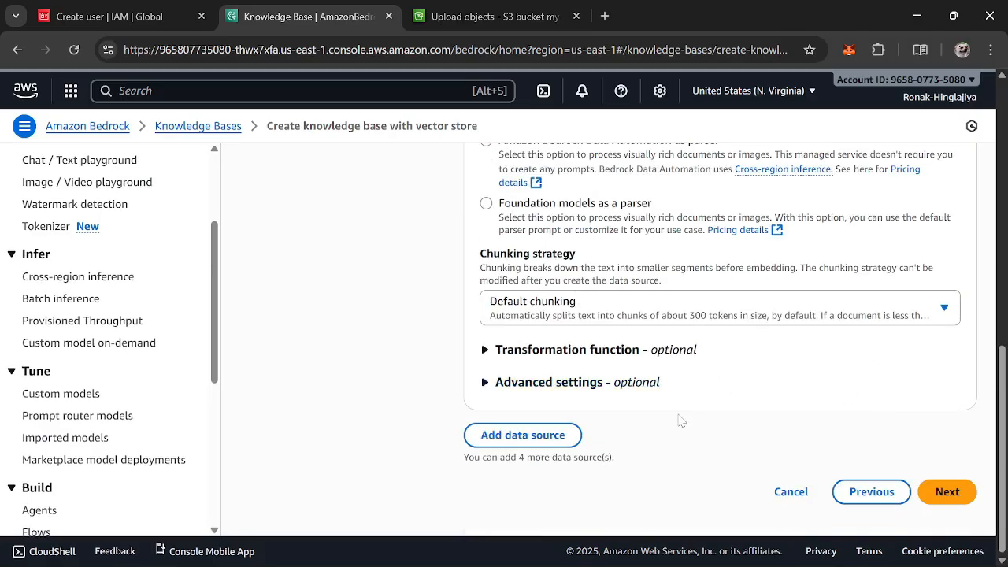
scroll(675, 421, "up", 6)
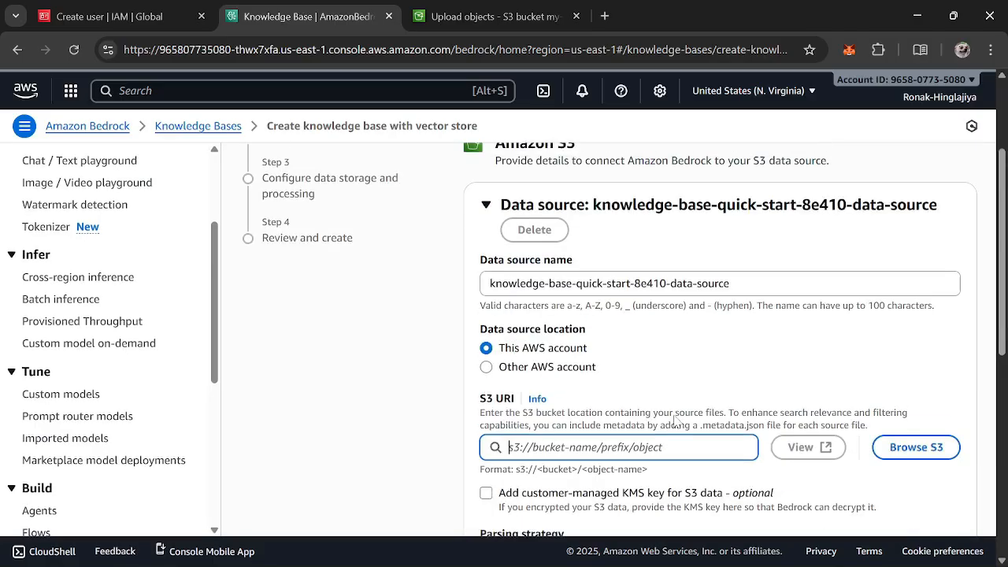
left_click(924, 449)
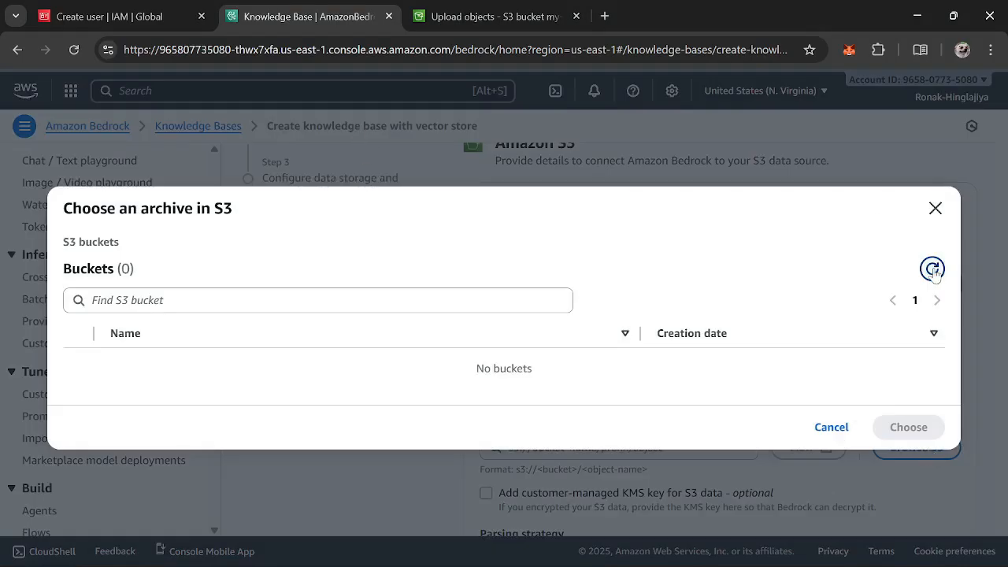
Return to the upload status page and dismiss the upload notification
left_click(551, 10)
scroll(899, 496, "down", 2)
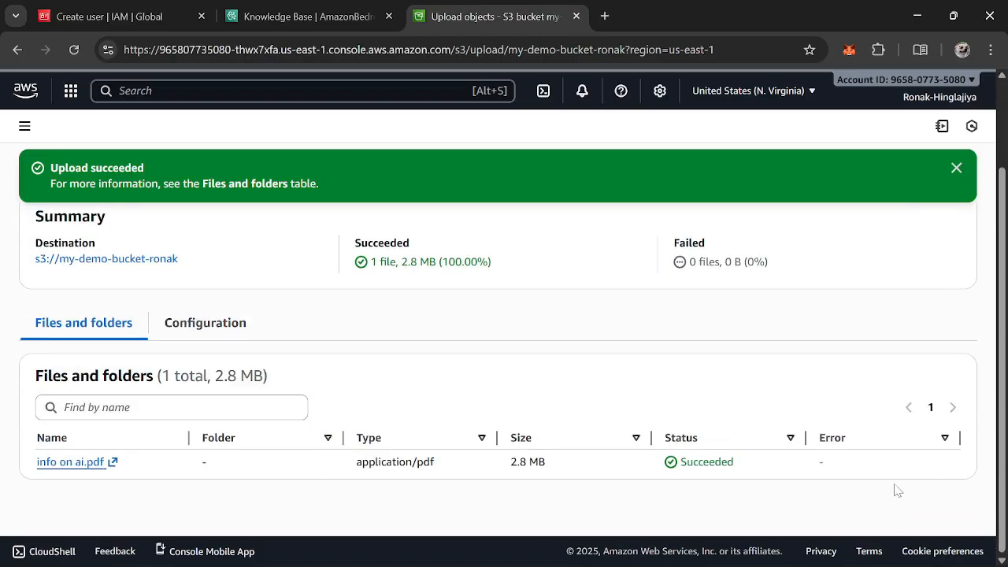
scroll(829, 375, "up", 2)
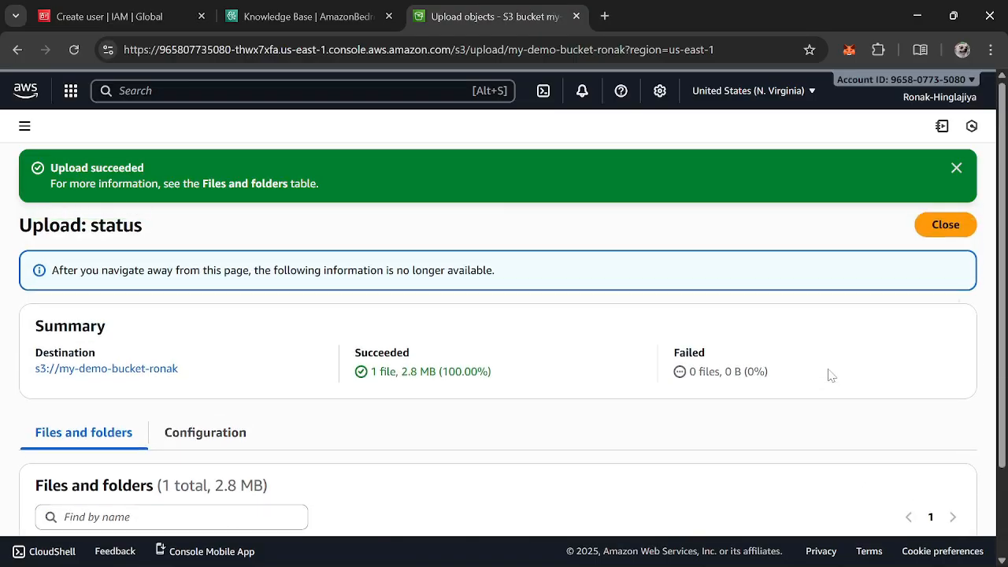
left_click(957, 170)
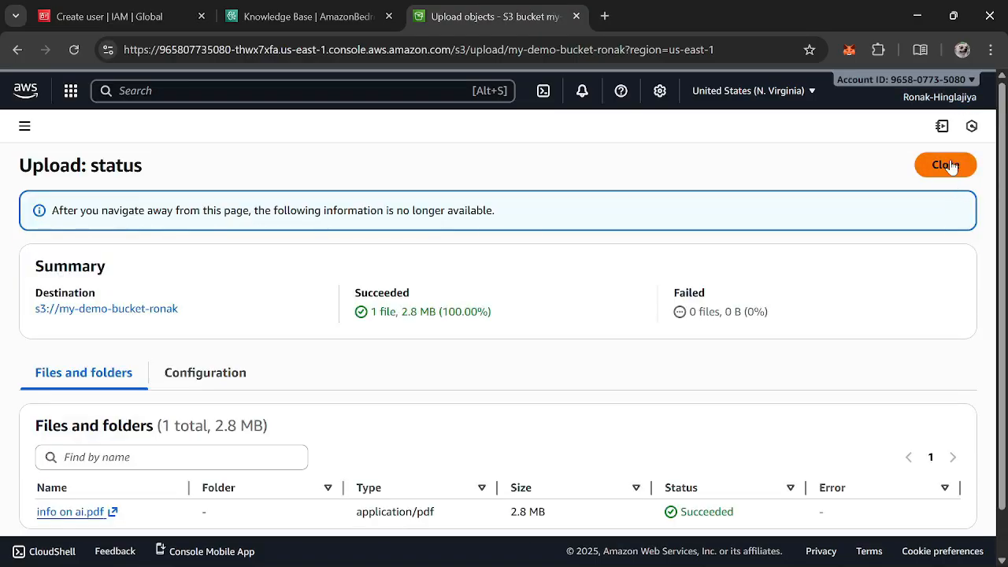
Close the upload status and go back to the bucket's upload page
left_click(947, 165)
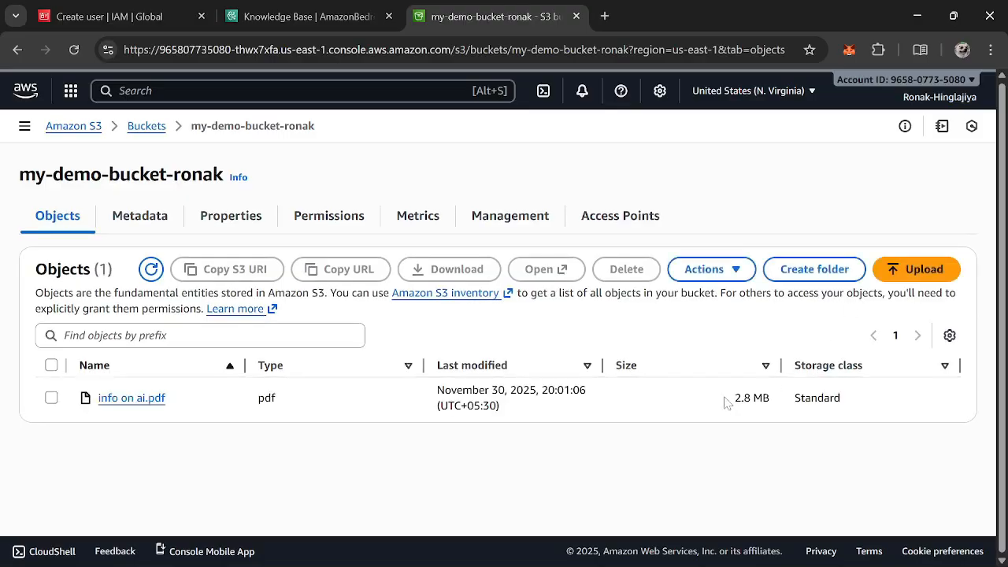
left_click(16, 51)
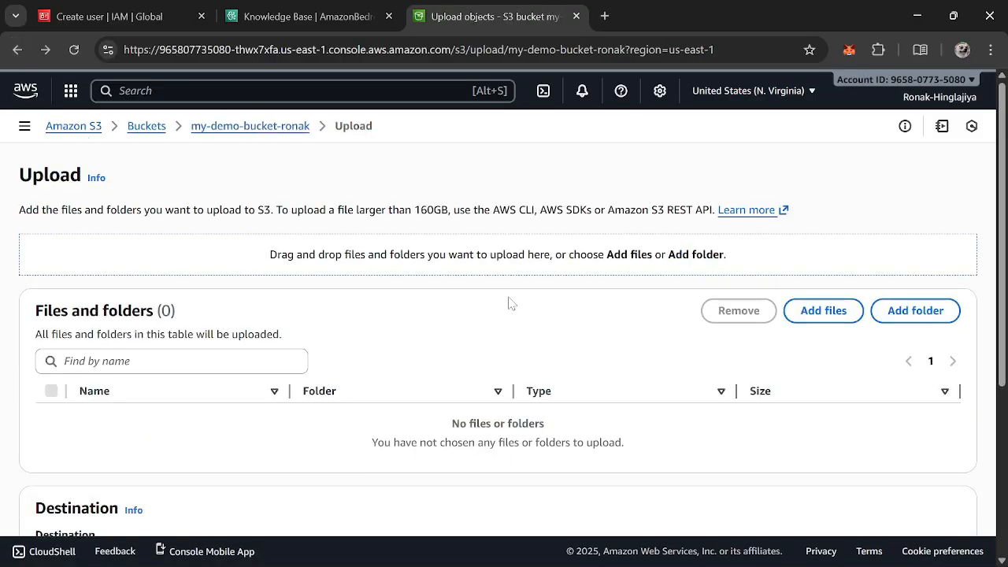
scroll(507, 301, "down", 4)
mouse_move(981, 564)
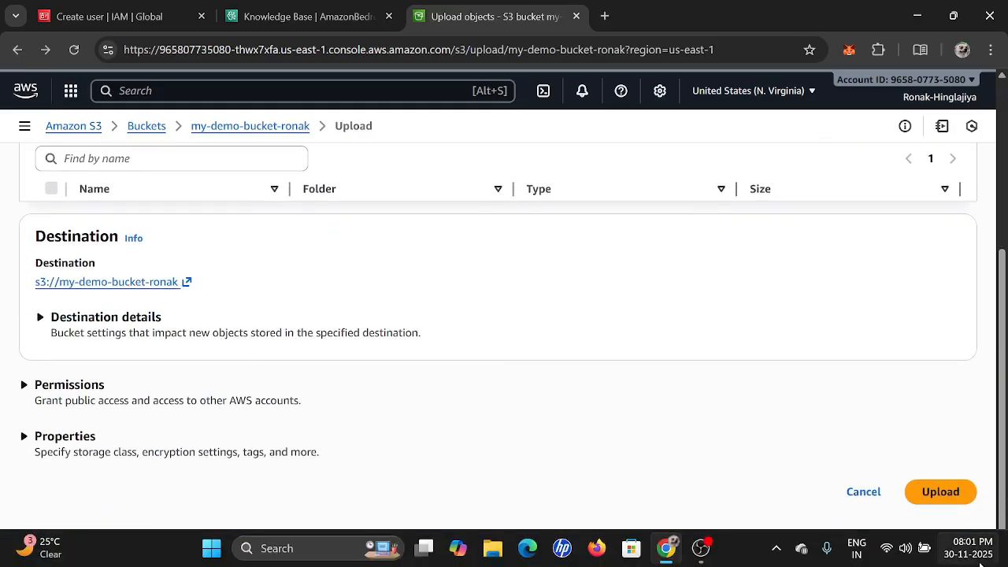
scroll(198, 405, "up", 3)
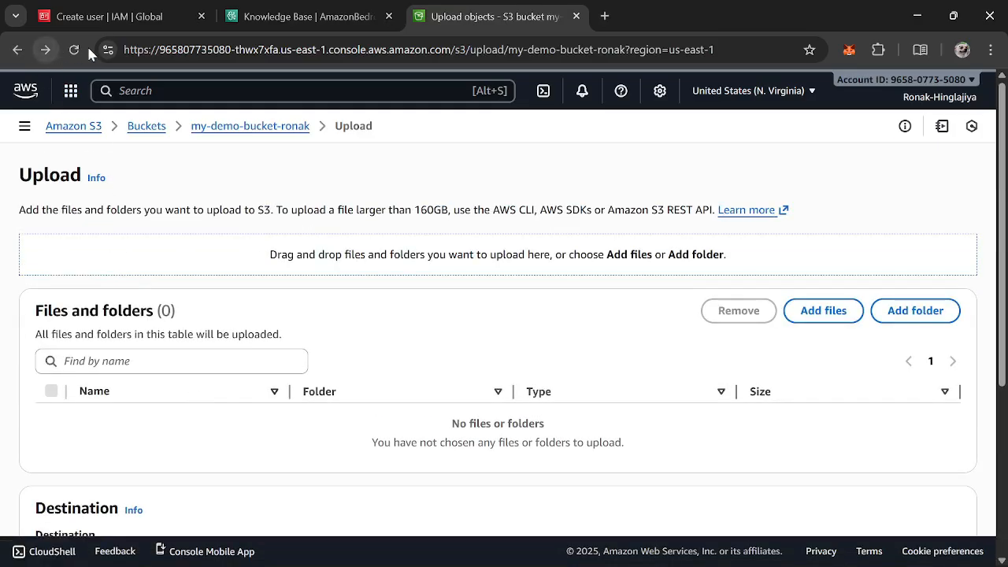
left_click(74, 49)
left_click(339, 14)
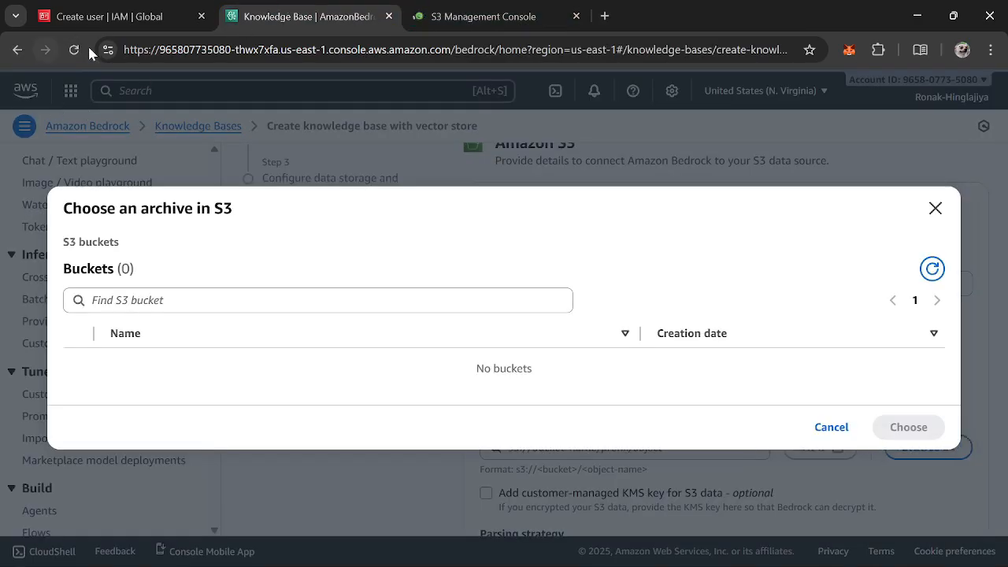
left_click(605, 16)
left_click(504, 16)
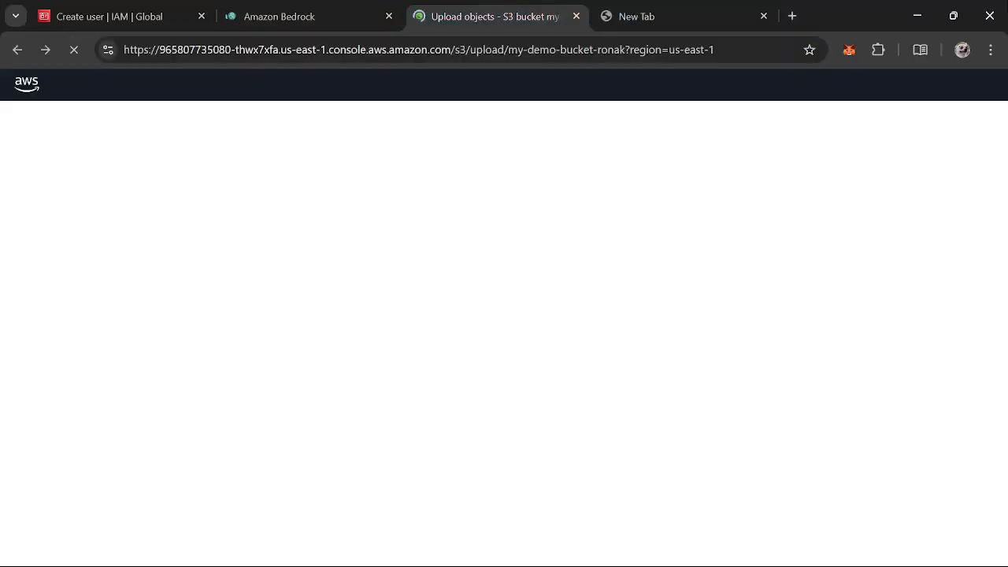
left_click(763, 16)
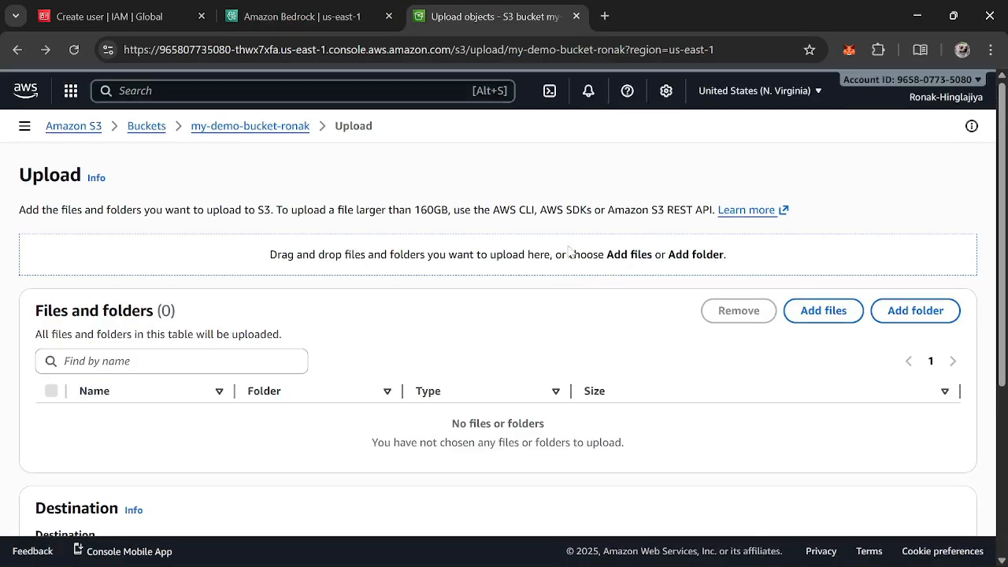
scroll(569, 251, "down", 3)
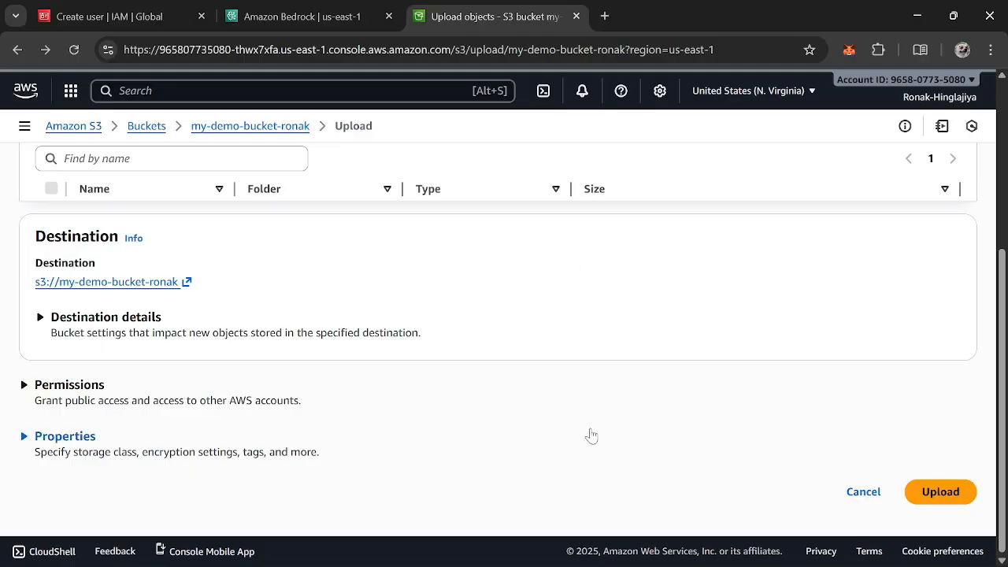
scroll(774, 473, "up", 3)
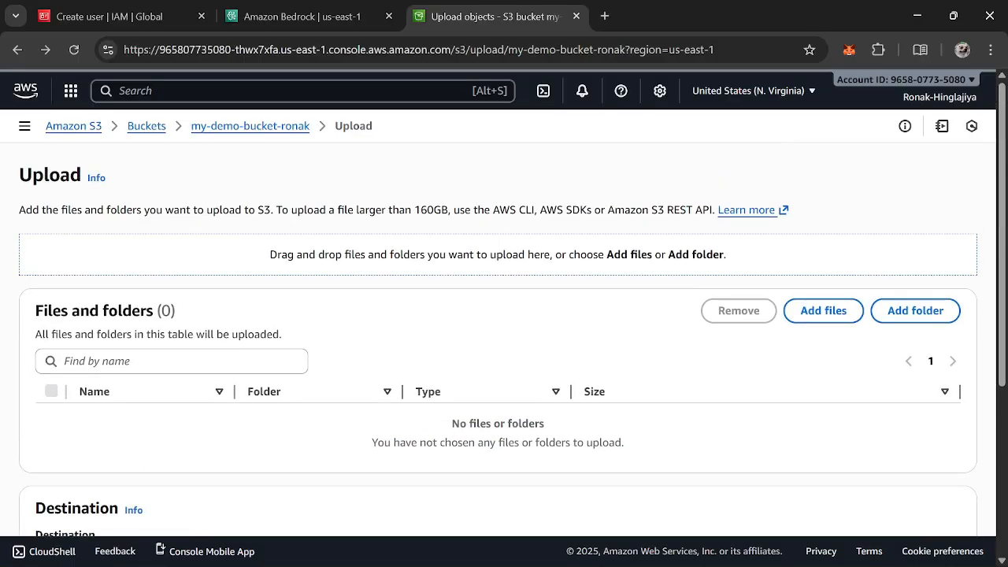
Upload info on ai from Downloads into my-demo-bucket-ronak again and open the destination bucket
left_click(833, 315)
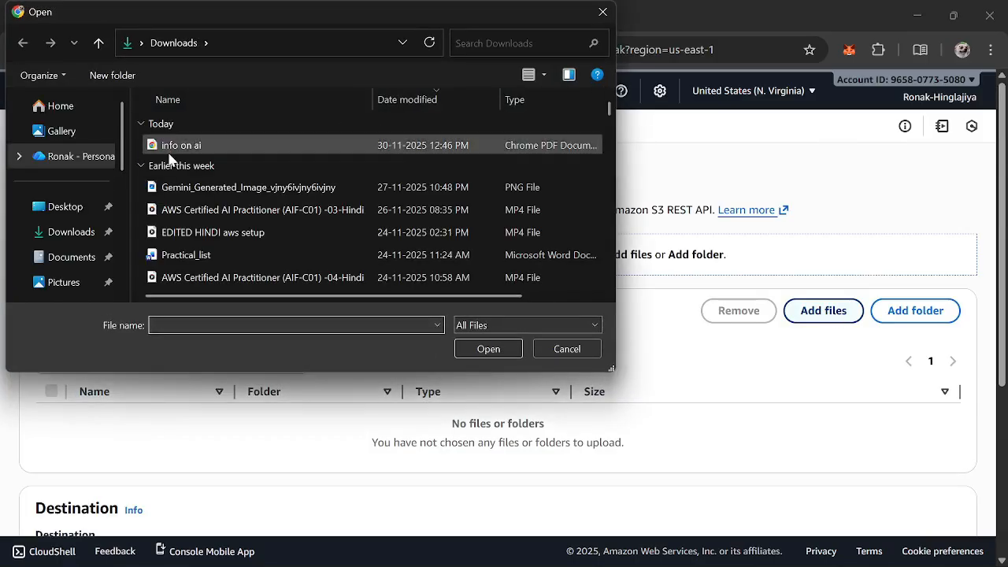
left_click(169, 150)
left_click(461, 348)
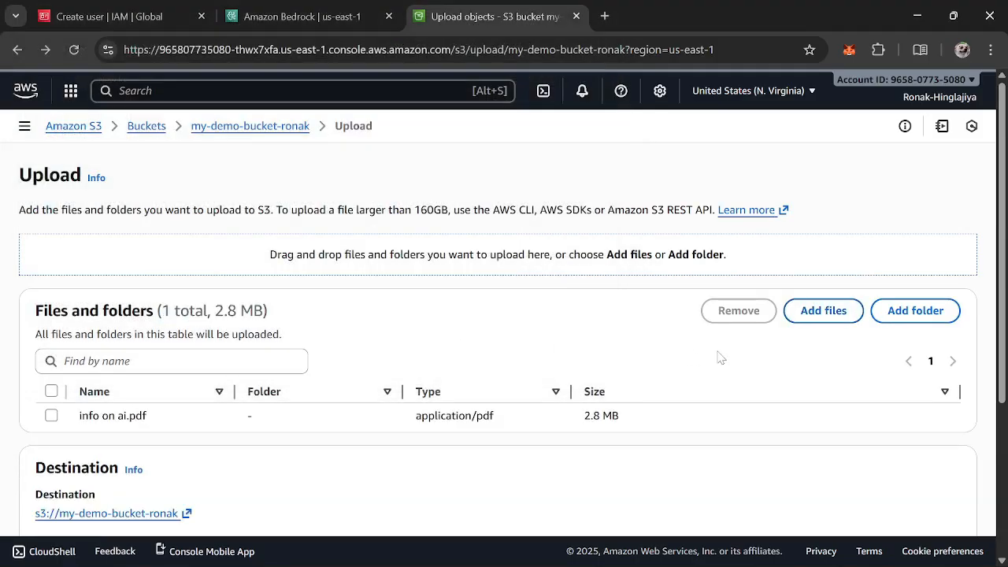
scroll(718, 358, "down", 3)
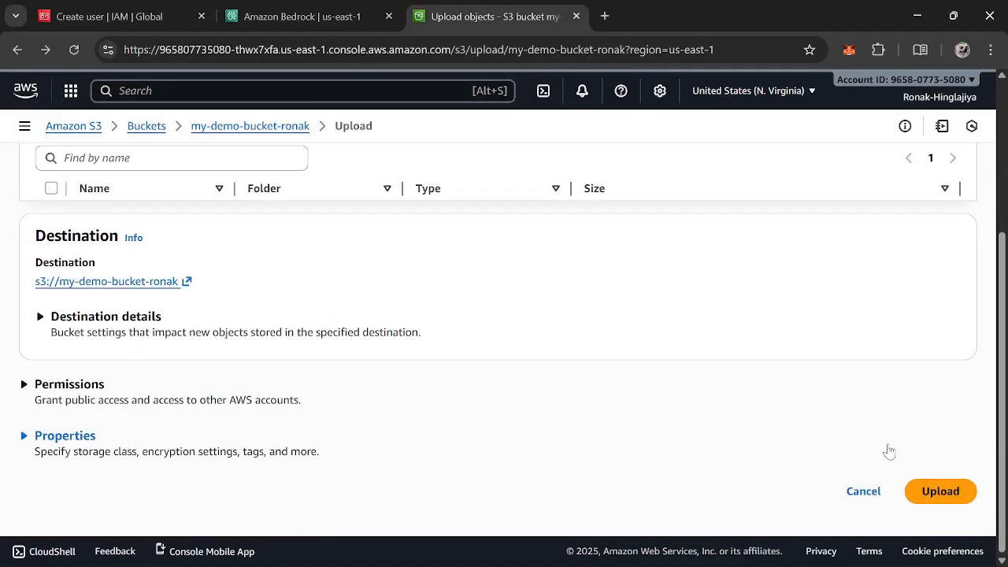
left_click(937, 496)
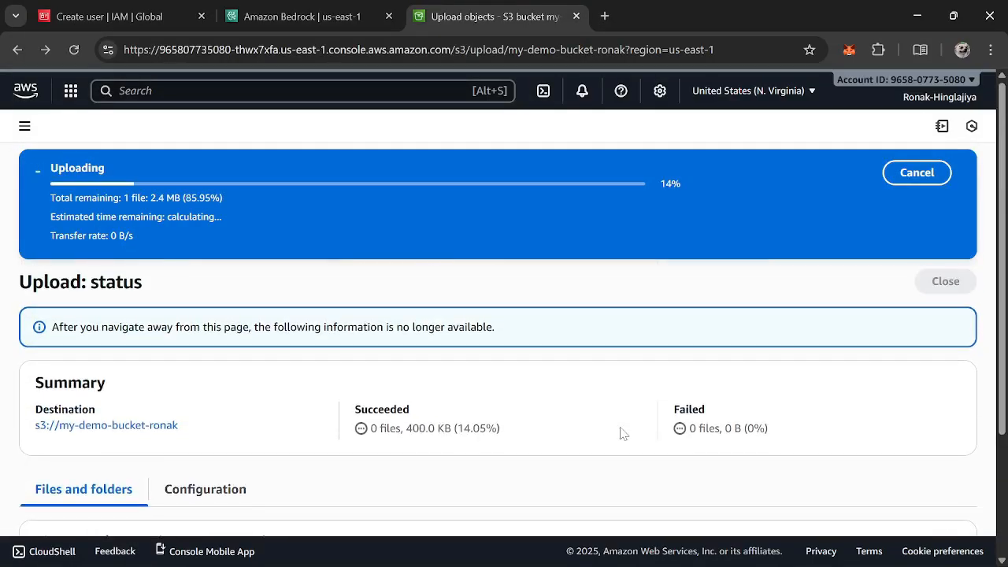
scroll(622, 432, "up", 2)
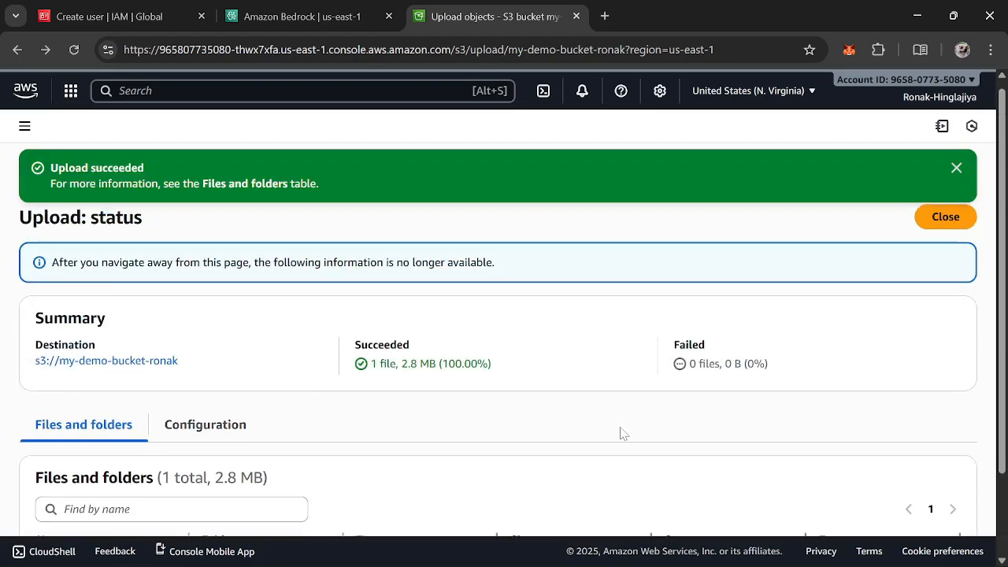
left_click(83, 369)
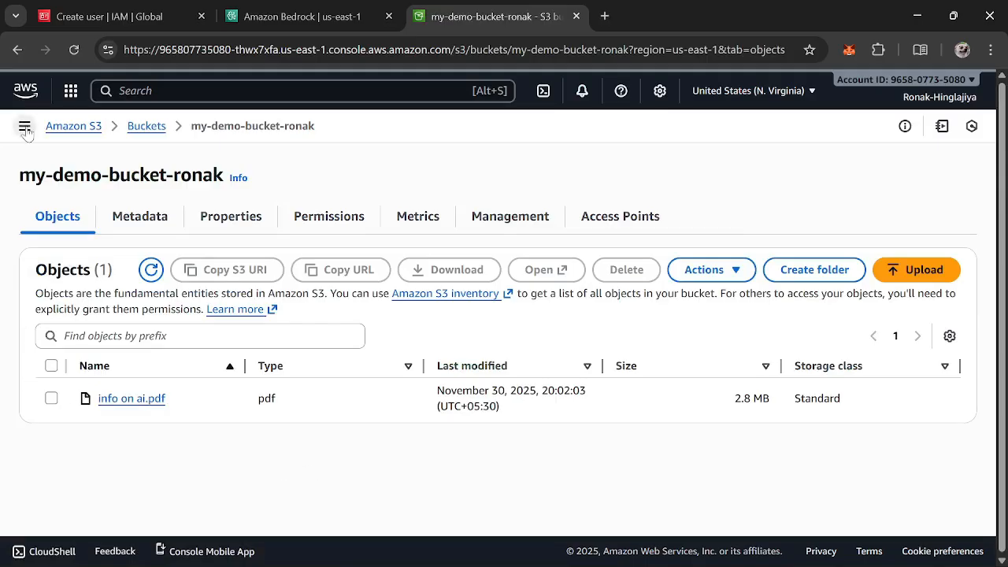
Return to the knowledge base setup and continue from the details step to the data source configuration
left_click(345, 7)
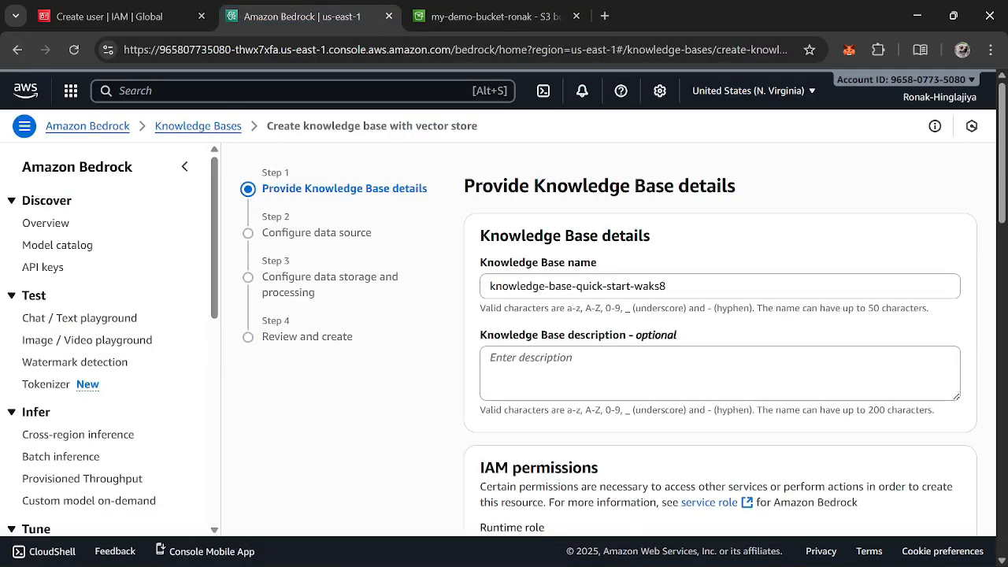
scroll(720, 339, "down", 15)
scroll(829, 445, "down", 3)
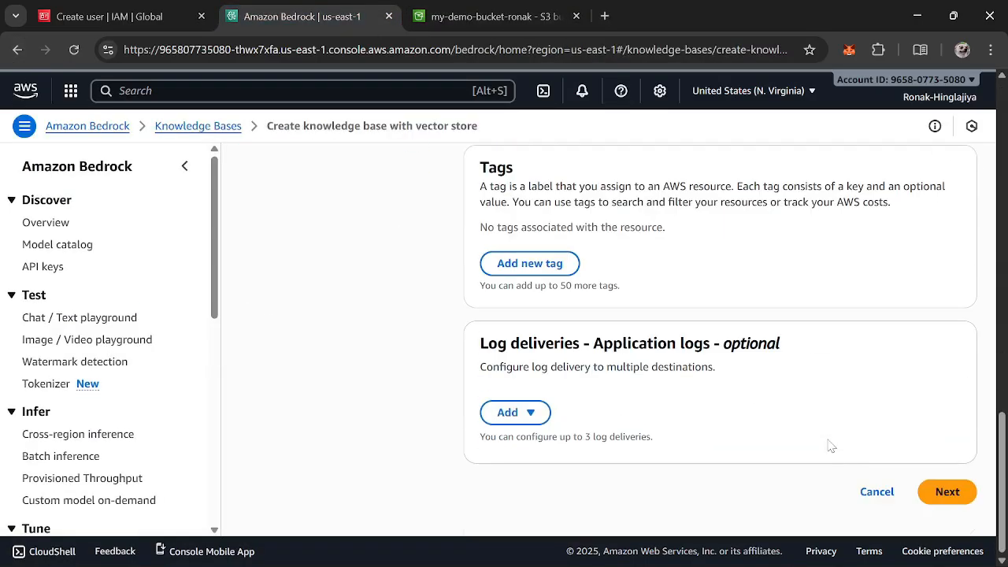
left_click(945, 490)
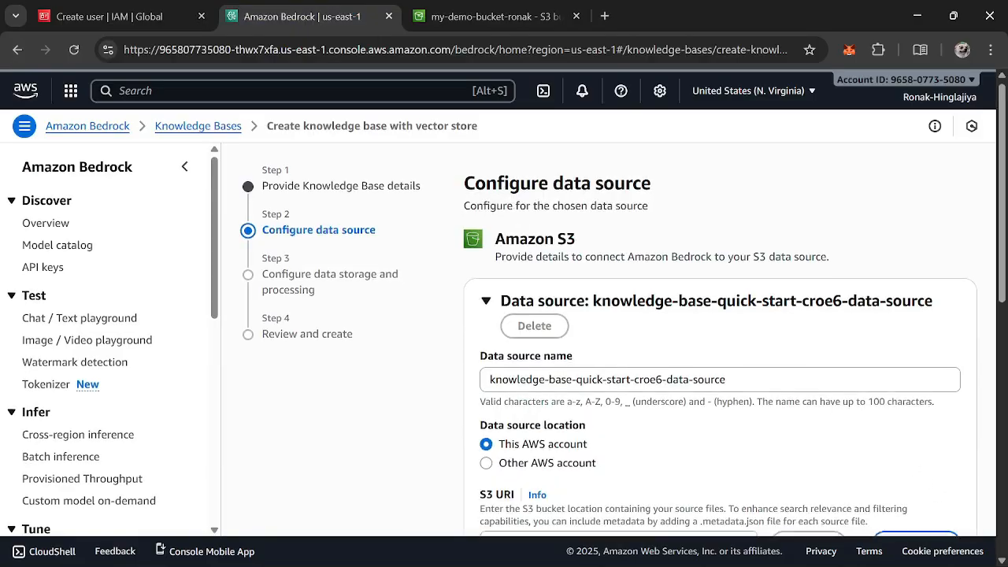
Browse S3 and choose the my-demo-bucket-ronak bucket as the data source's S3 URI
scroll(824, 416, "down", 5)
scroll(756, 384, "up", 2)
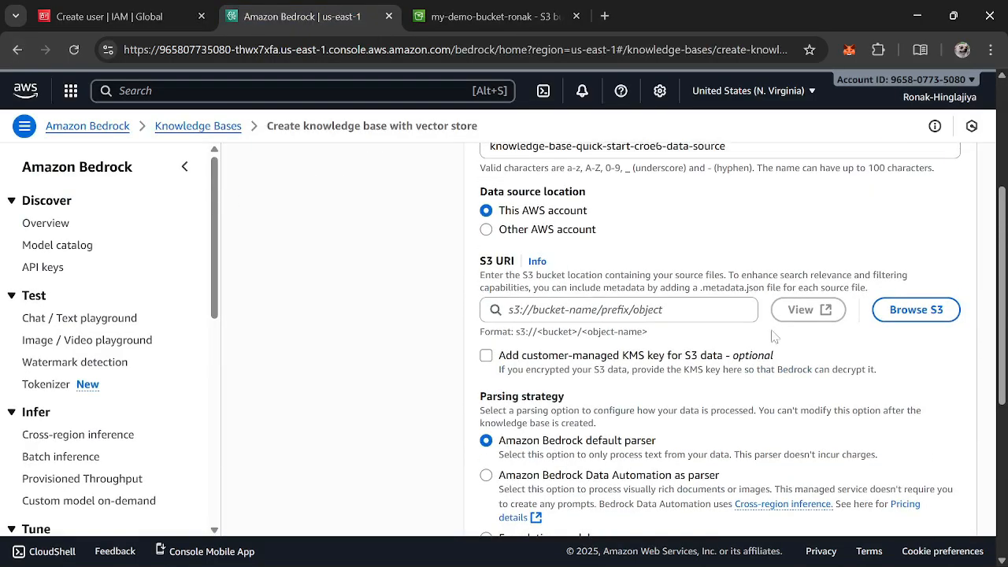
left_click(883, 315)
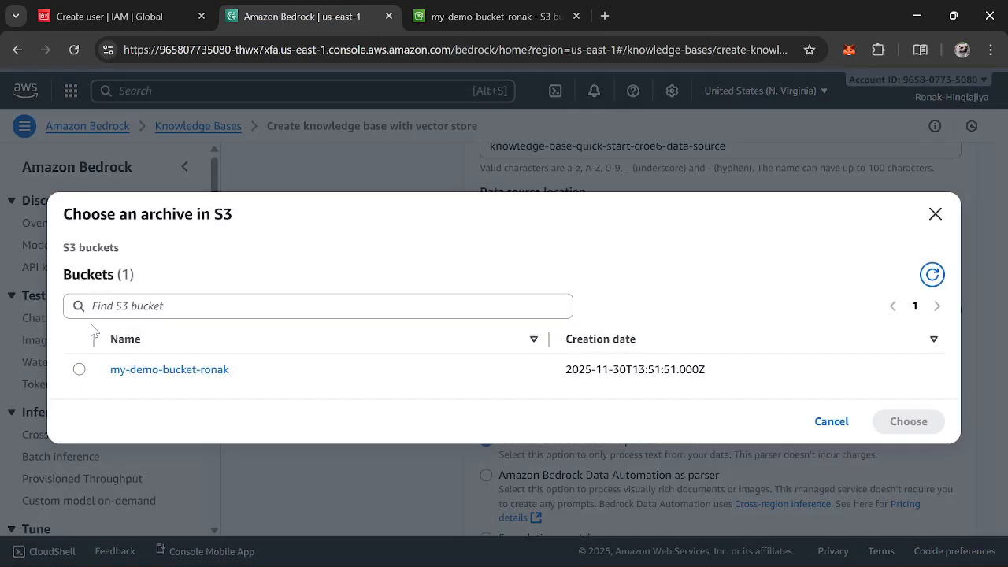
left_click(79, 370)
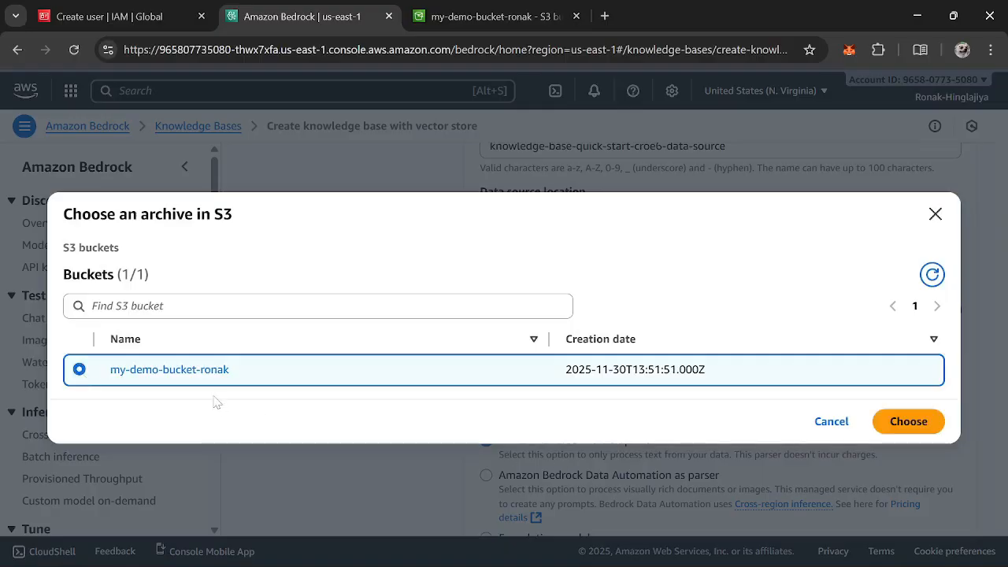
left_click(203, 371)
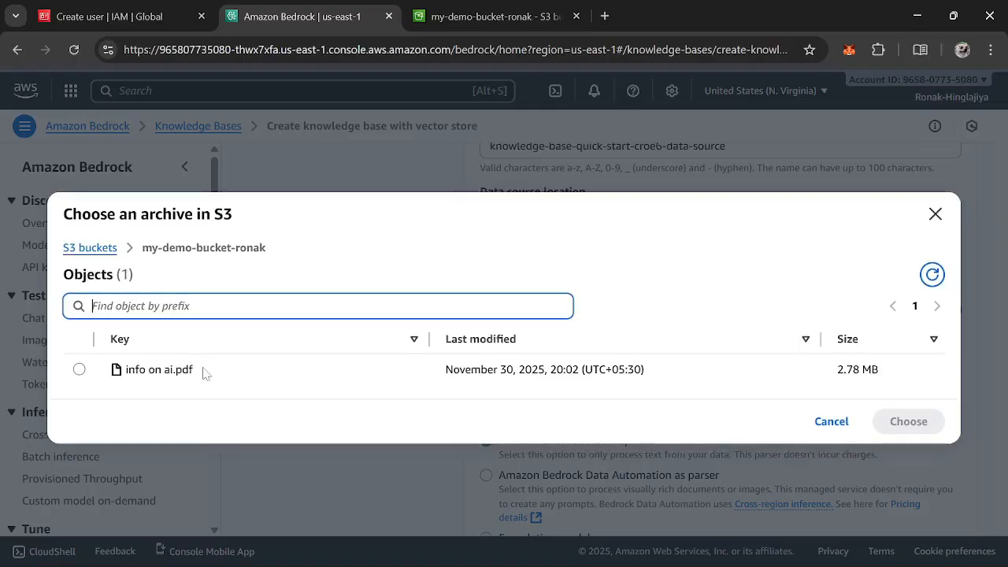
left_click(93, 248)
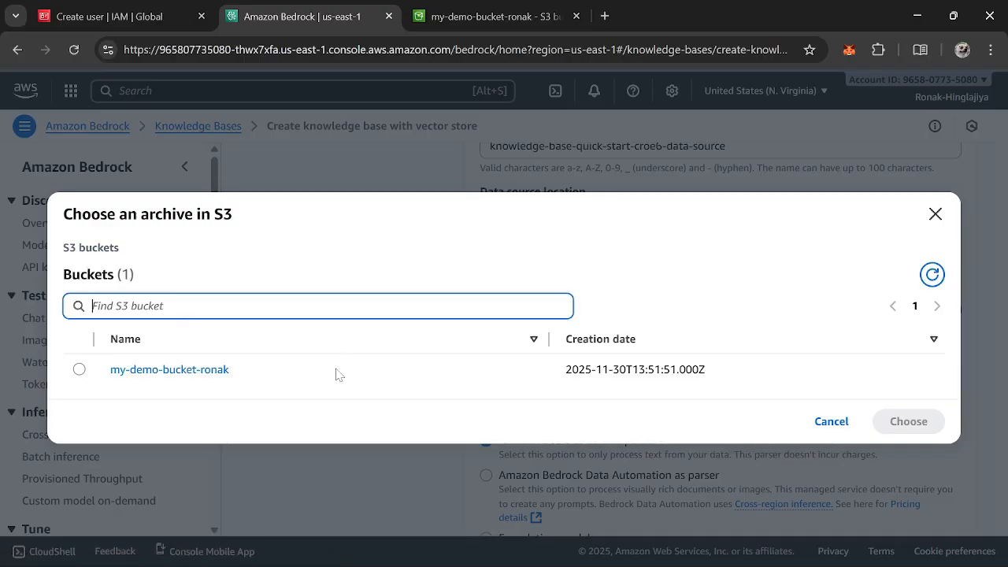
left_click(78, 370)
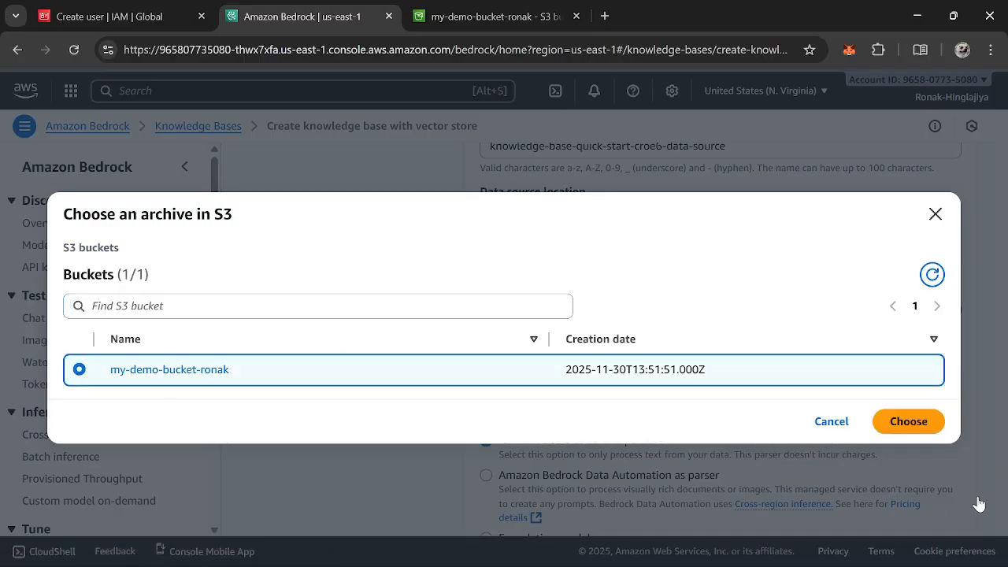
left_click(935, 432)
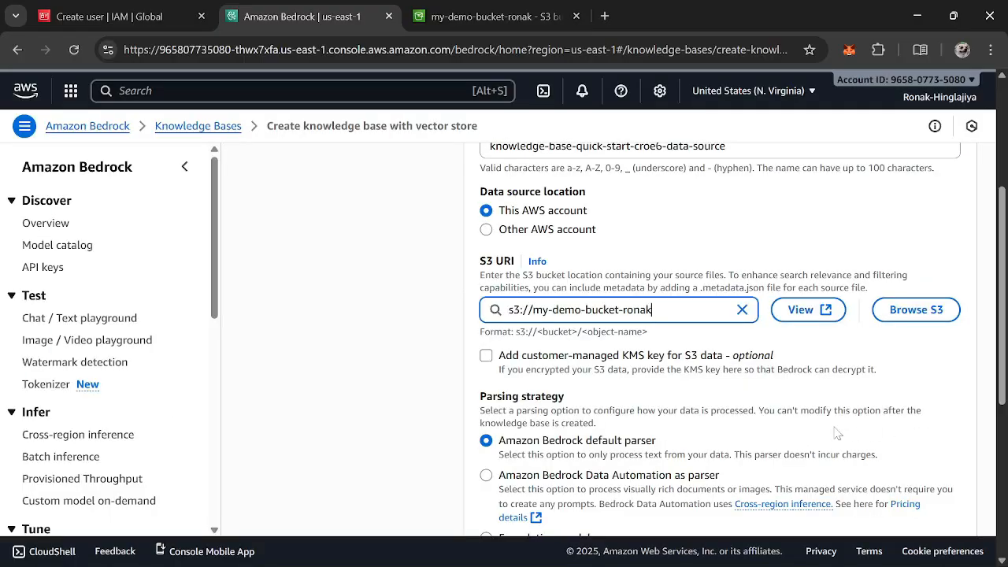
Continue to the storage step and select Titan Text Embeddings V2 as the embeddings model
scroll(836, 432, "down", 5)
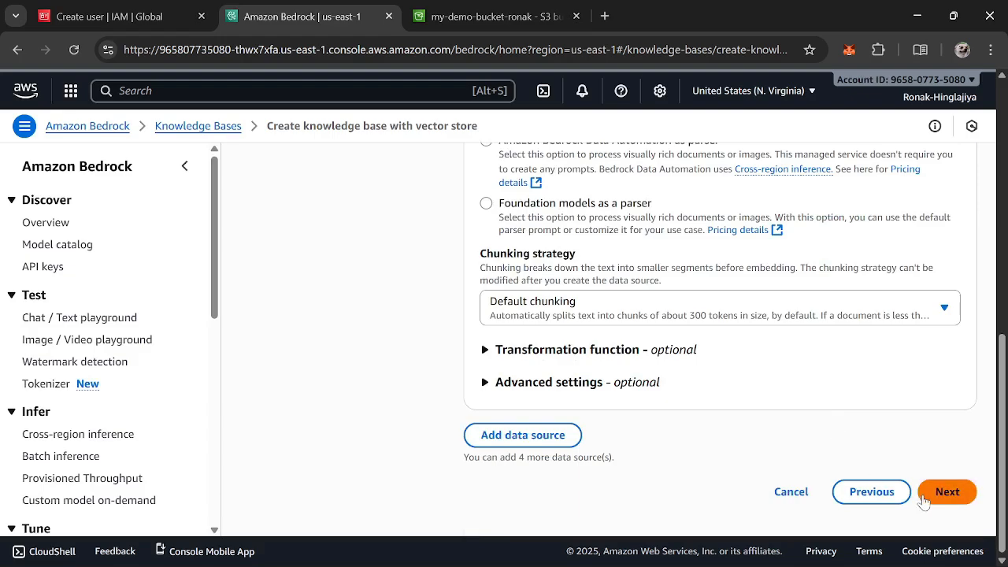
left_click(924, 497)
scroll(713, 282, "down", 1)
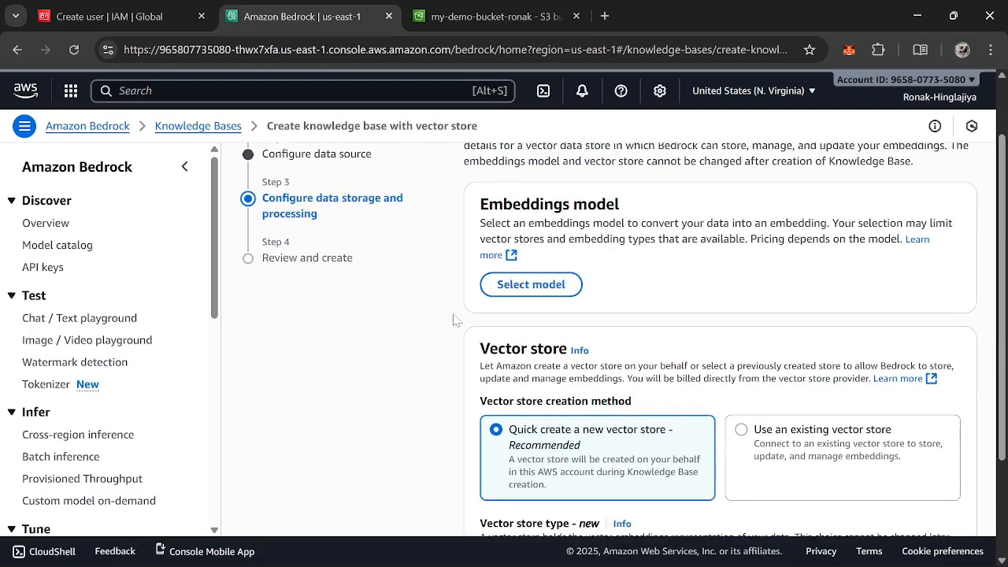
left_click(505, 290)
left_click(482, 235)
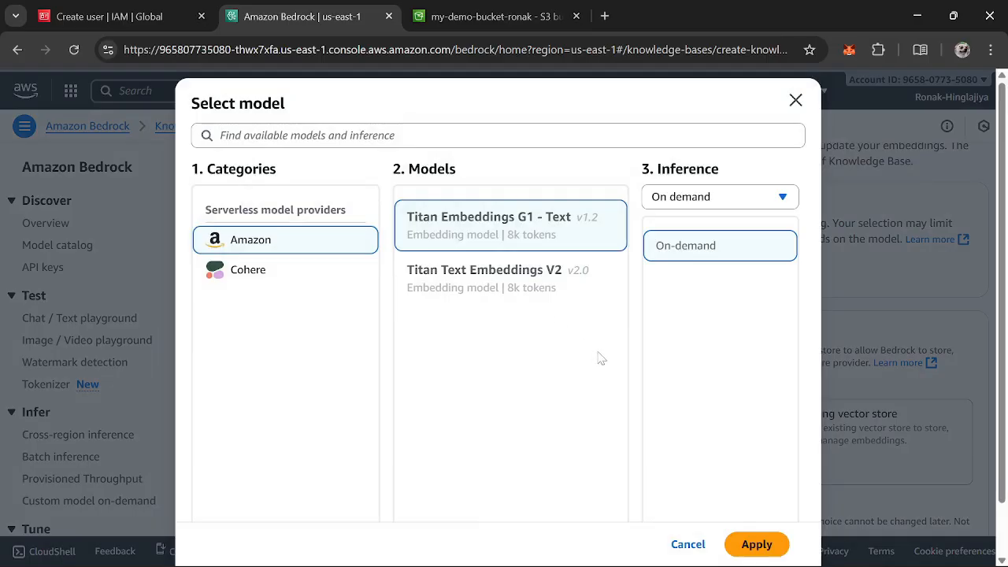
left_click(559, 300)
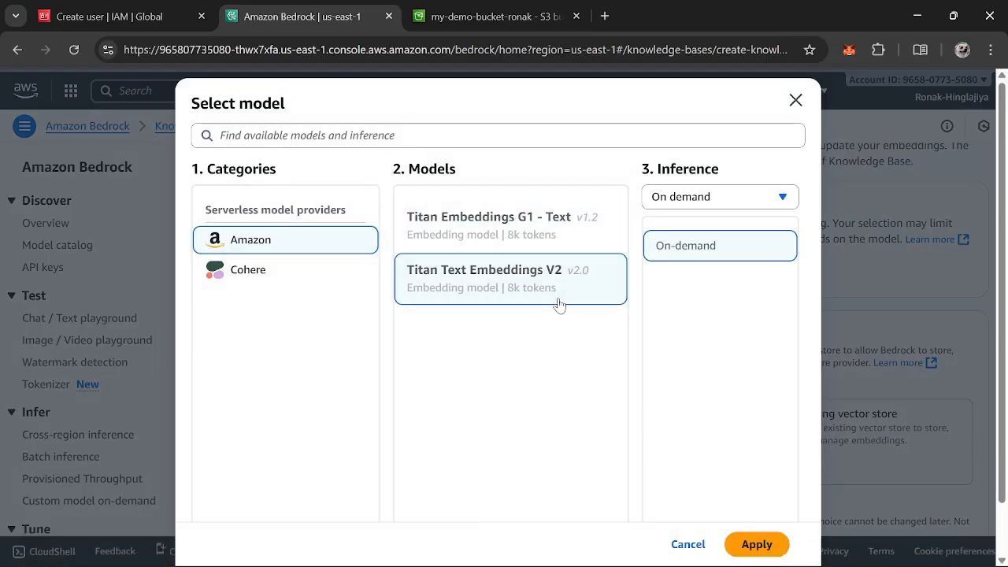
left_click(758, 543)
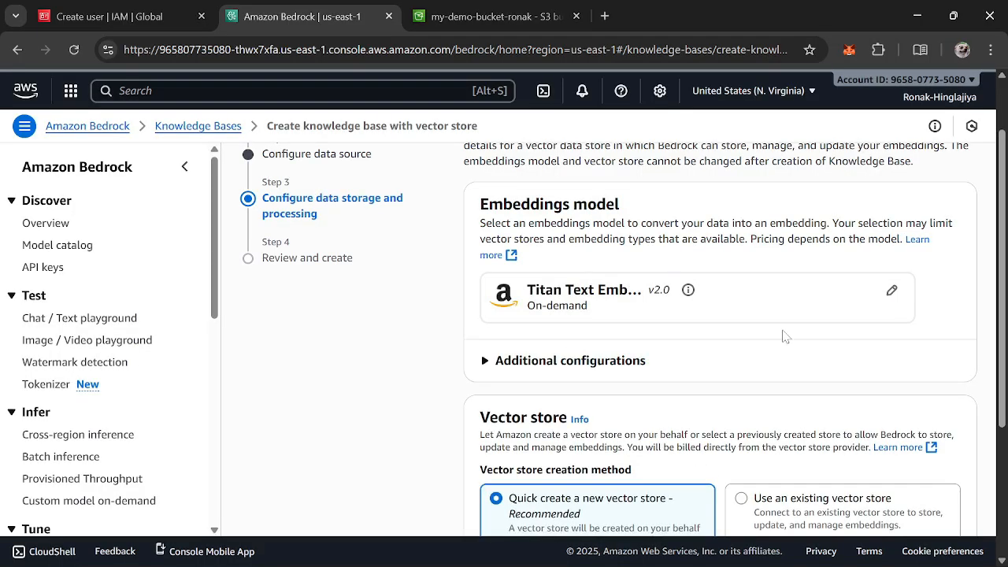
Keep quick-create for the vector store and choose Amazon OpenSearch Serverless as the vector store type
scroll(784, 337, "down", 1)
scroll(783, 336, "down", 3)
left_click(826, 327)
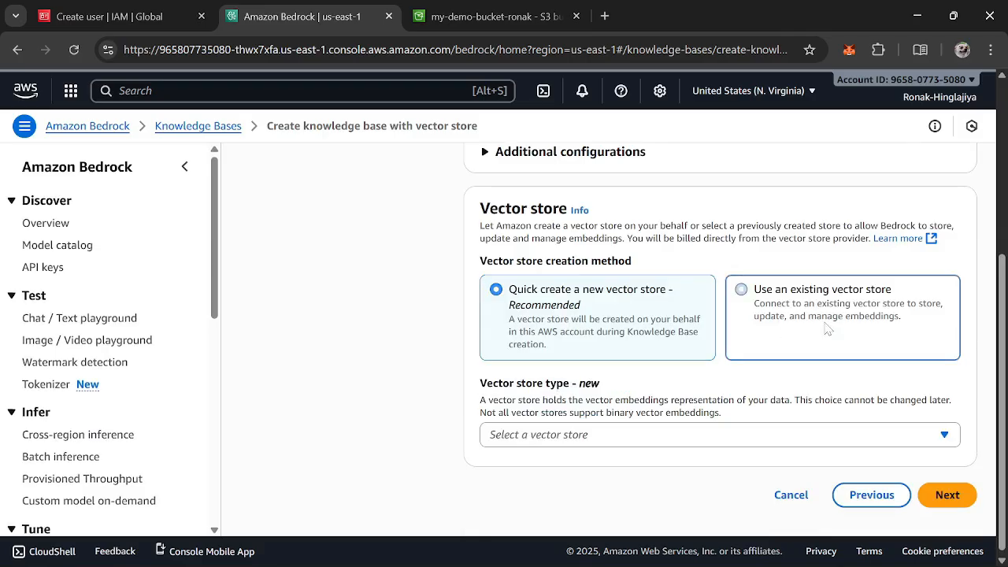
left_click(613, 307)
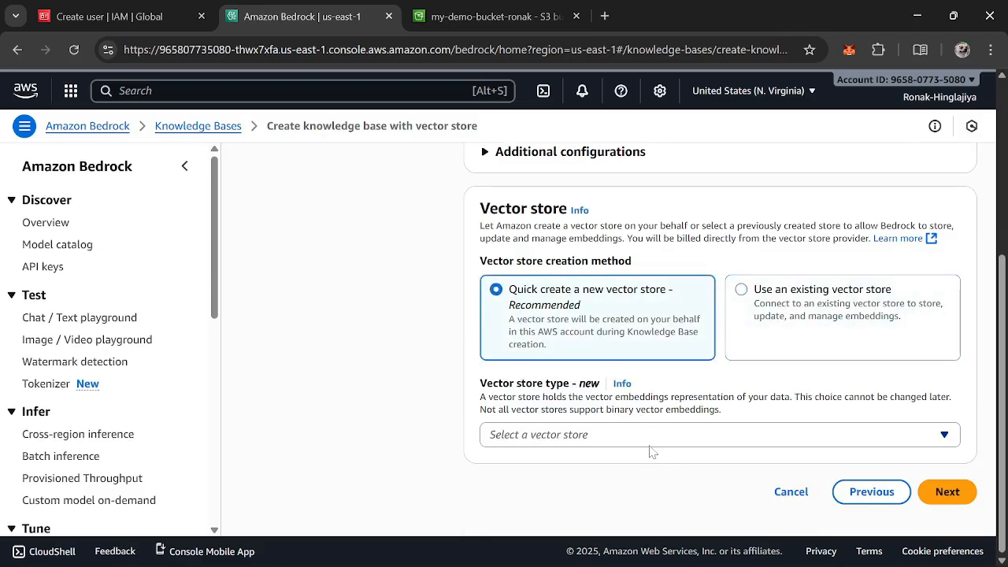
left_click(651, 438)
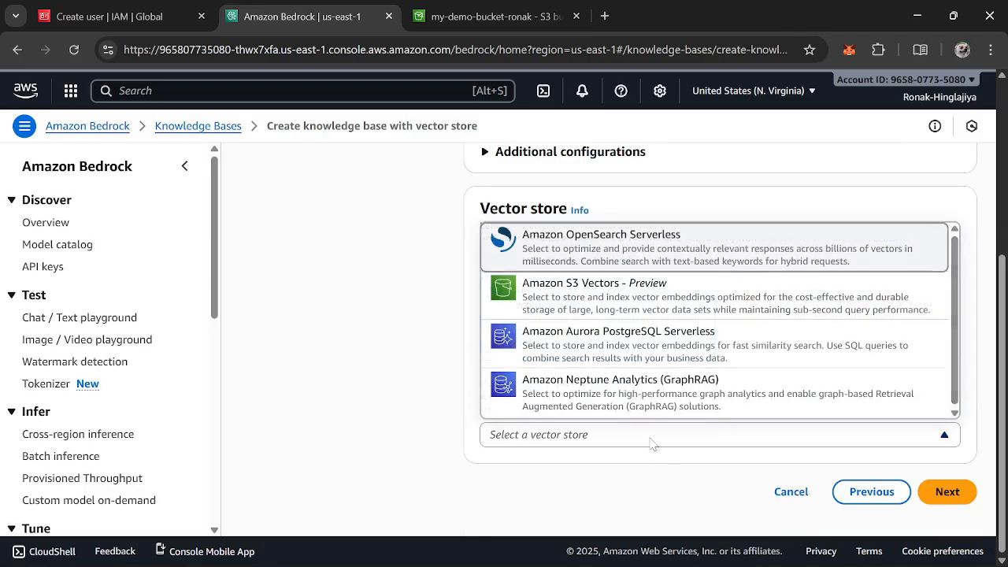
left_click(611, 242)
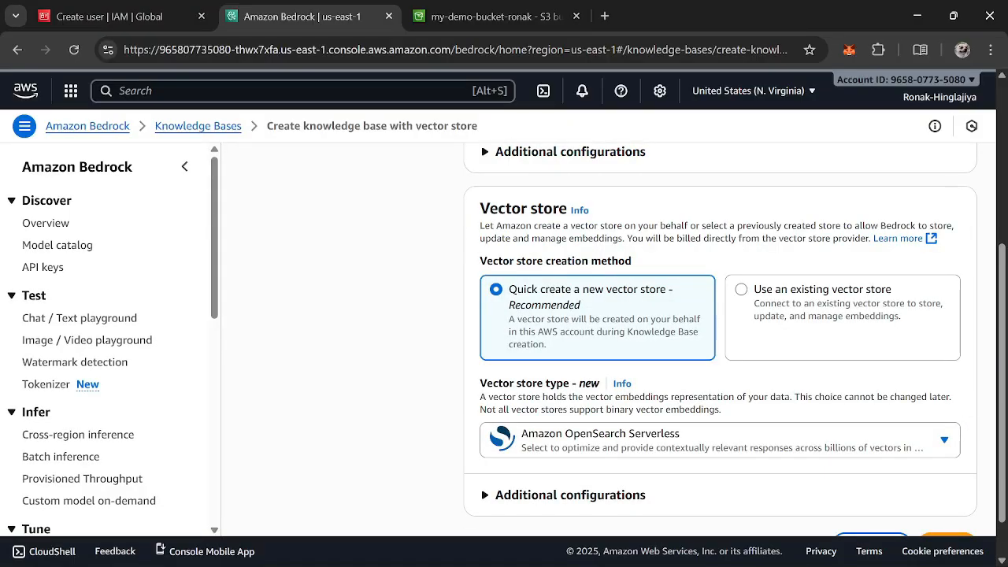
scroll(629, 238, "down", 1)
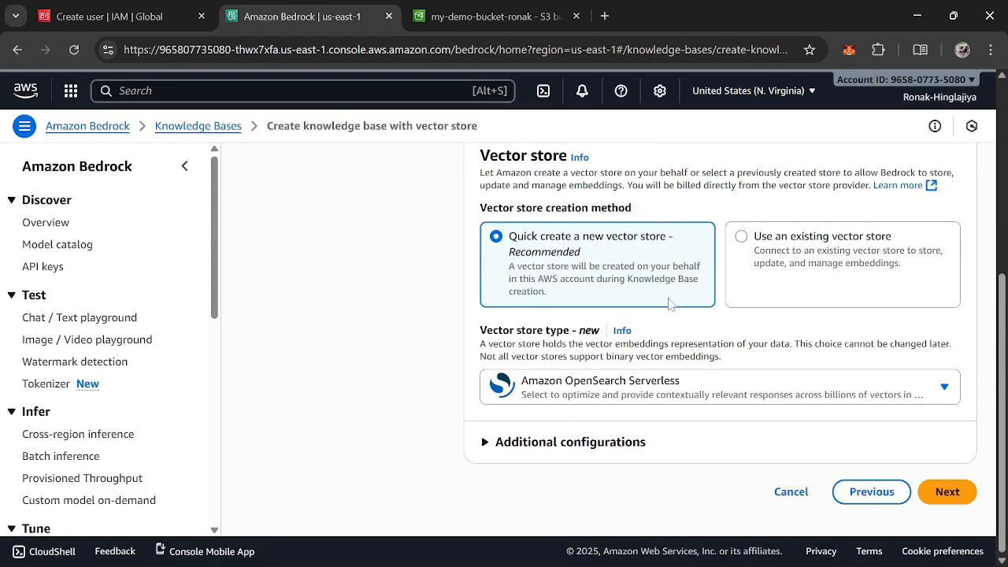
Continue to the review page, check the settings, and create the knowledge base
left_click(949, 493)
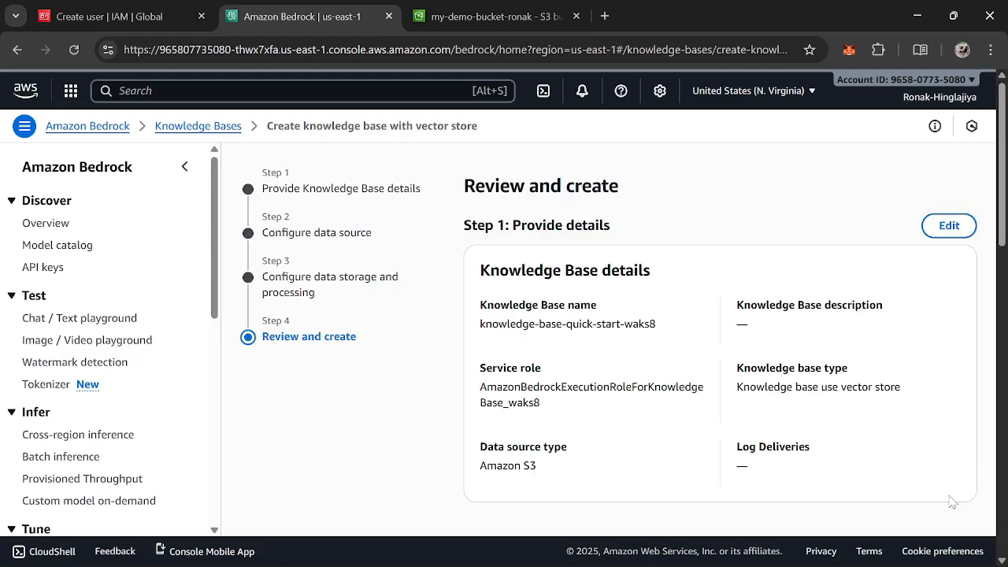
scroll(772, 394, "down", 5)
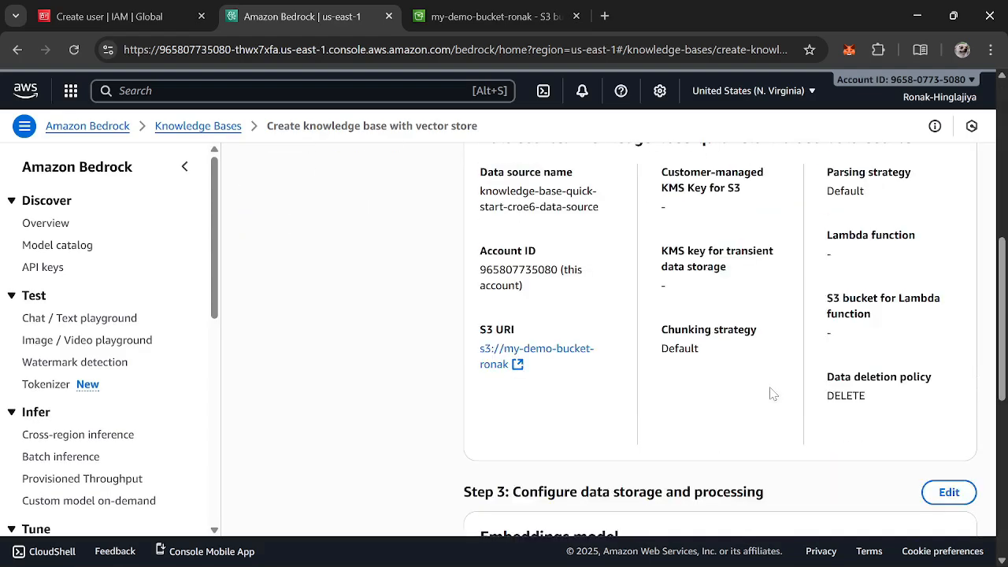
scroll(772, 394, "down", 6)
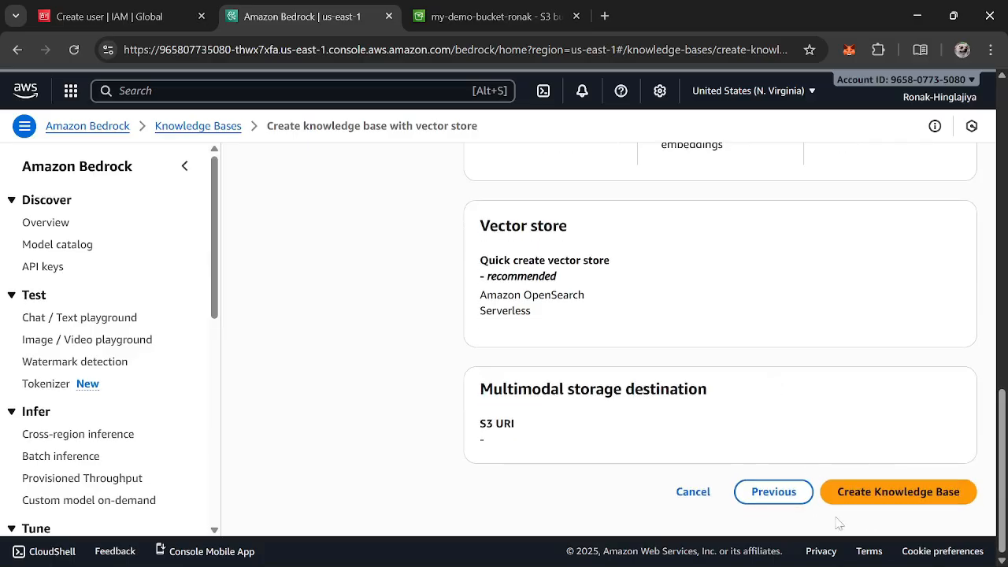
scroll(828, 457, "up", 11)
scroll(828, 456, "down", 11)
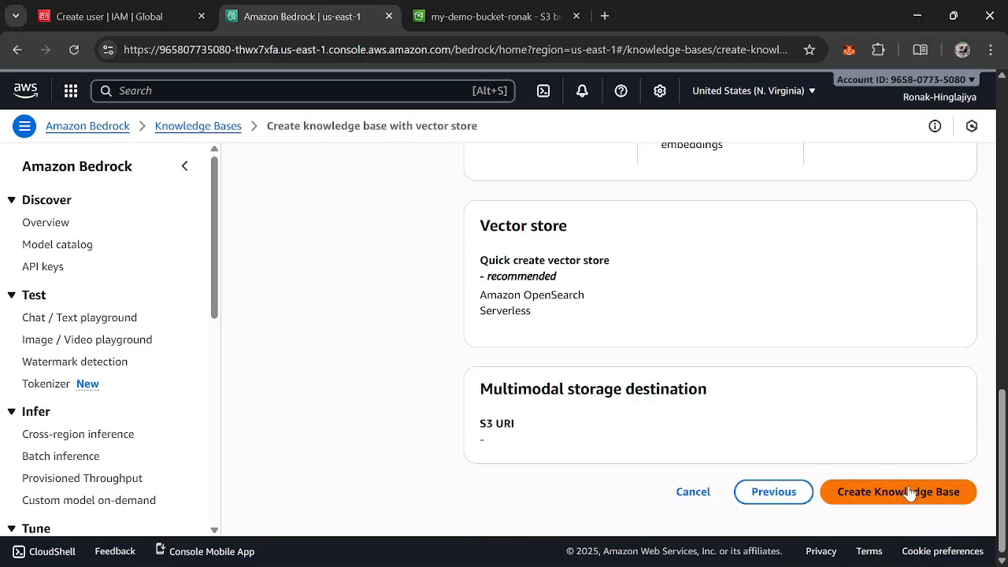
left_click(910, 492)
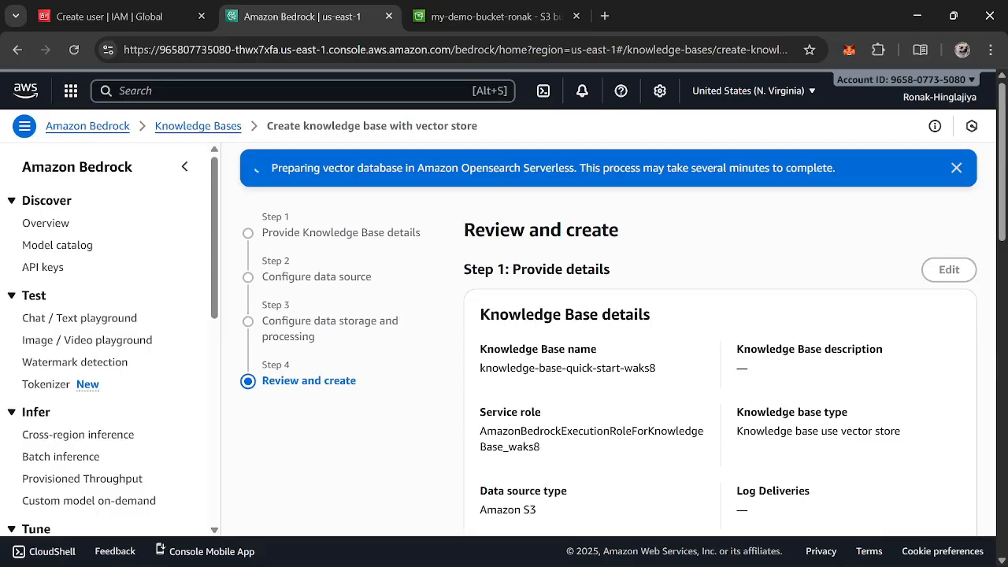
Open the knowledge base's S3 data source and start syncing it
scroll(517, 446, "down", 5)
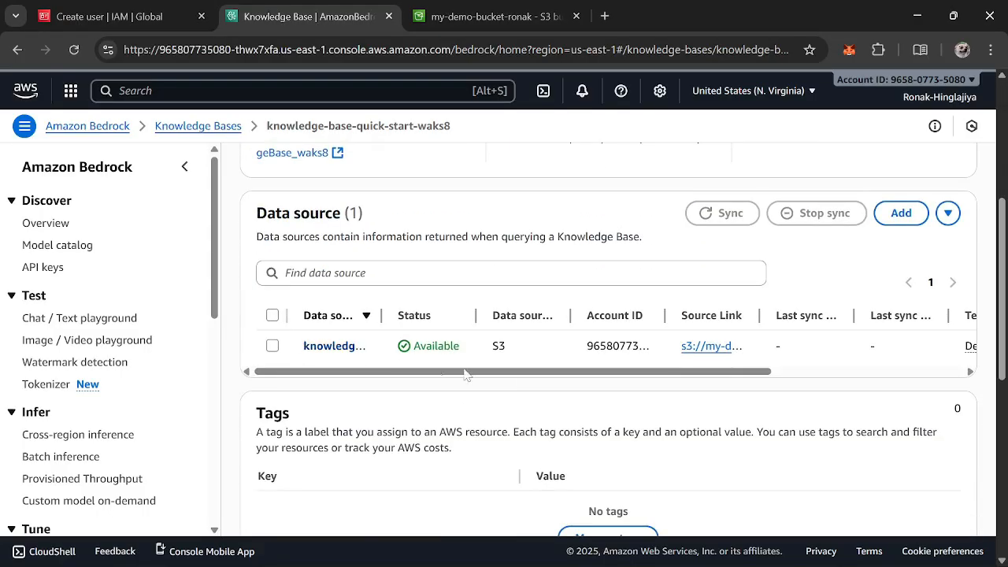
left_click_drag(759, 315, 845, 315)
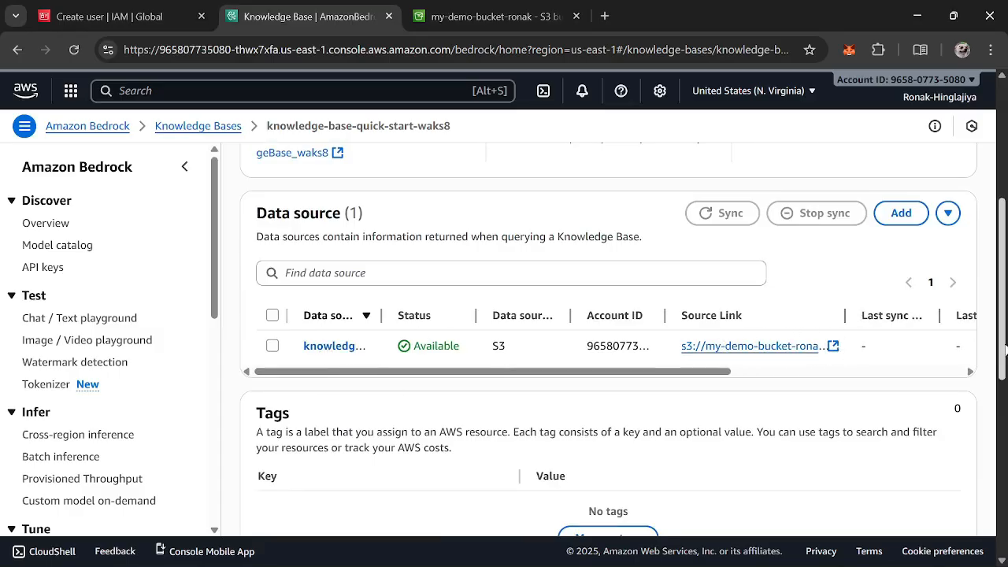
left_click_drag(562, 372, 651, 376)
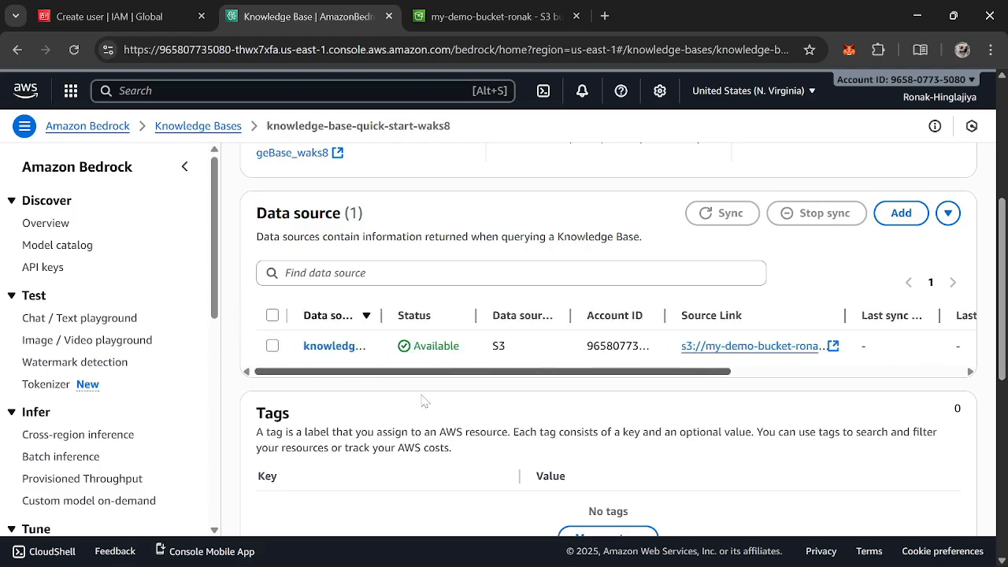
left_click(327, 348)
scroll(570, 355, "down", 2)
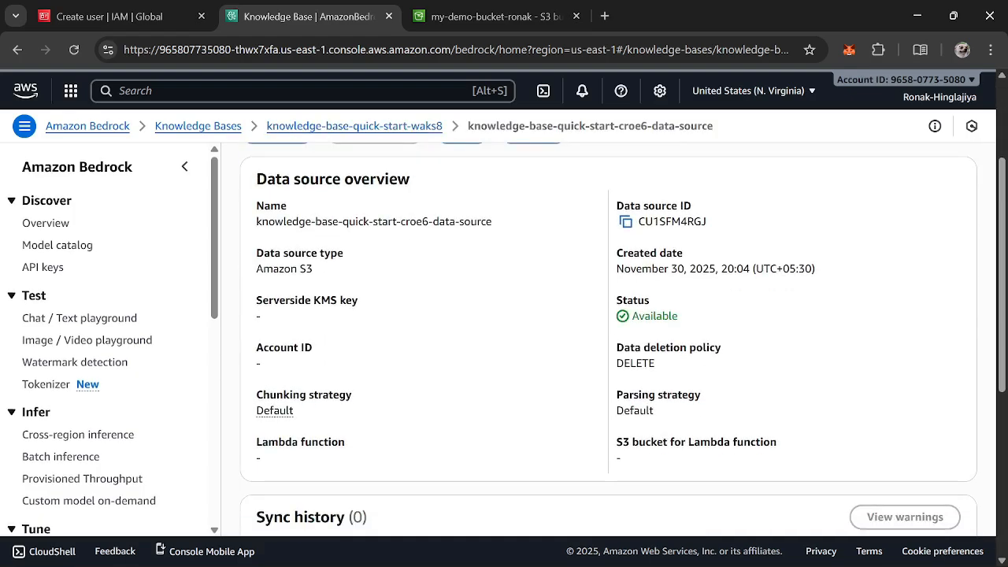
scroll(655, 348, "down", 3)
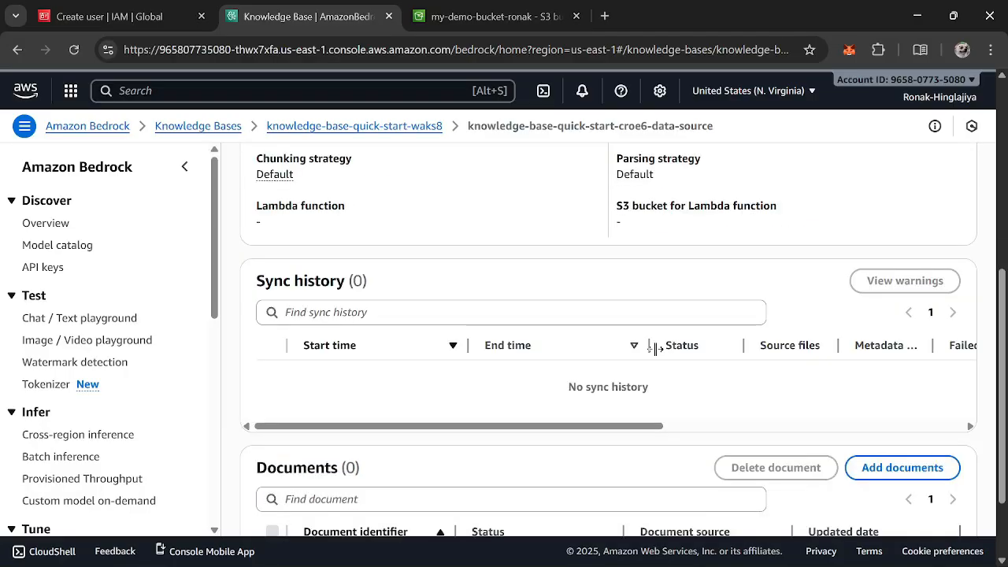
scroll(656, 349, "down", 2)
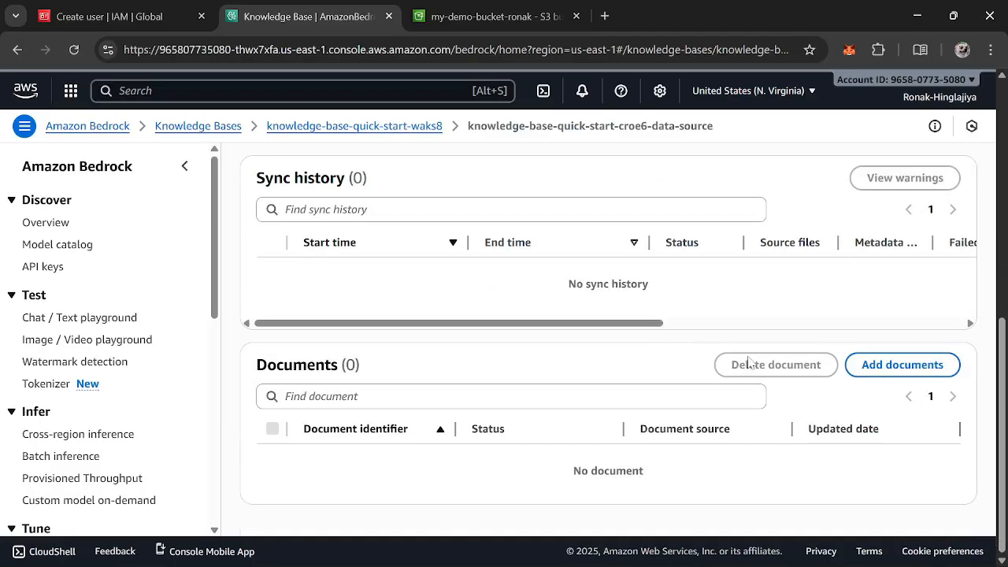
scroll(407, 322, "up", 10)
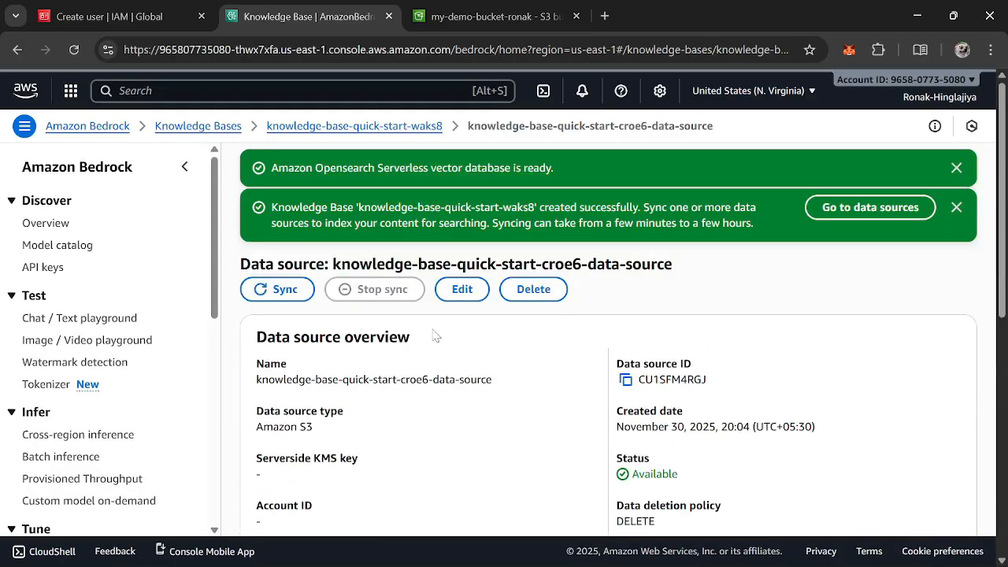
left_click(304, 291)
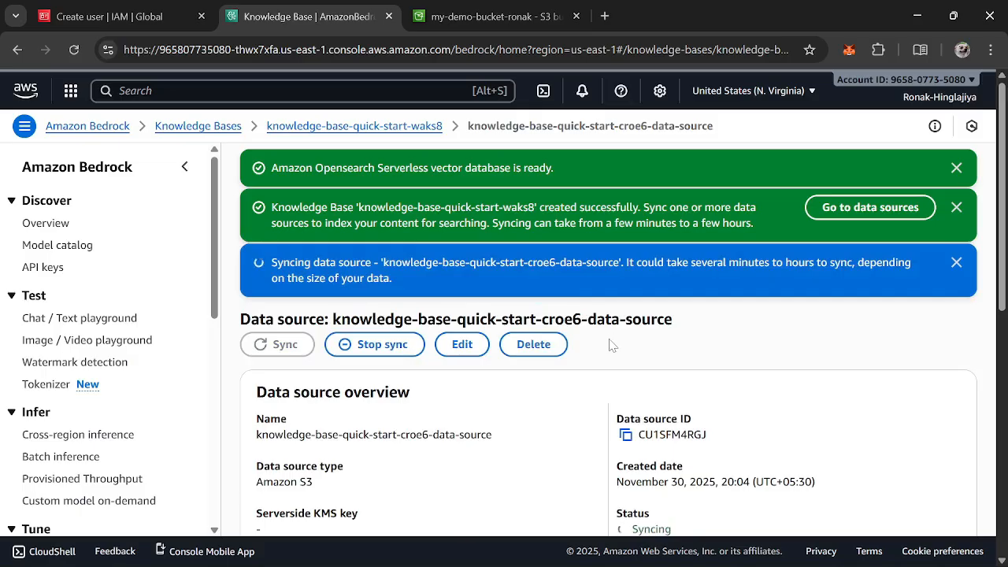
Examine the data source's sync history and documents list
scroll(603, 343, "down", 3)
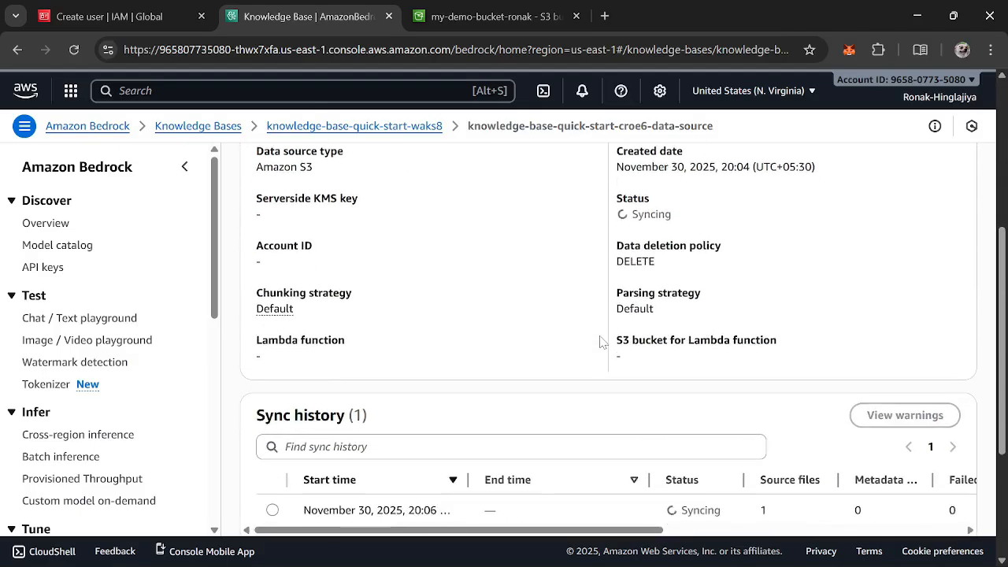
scroll(602, 343, "down", 2)
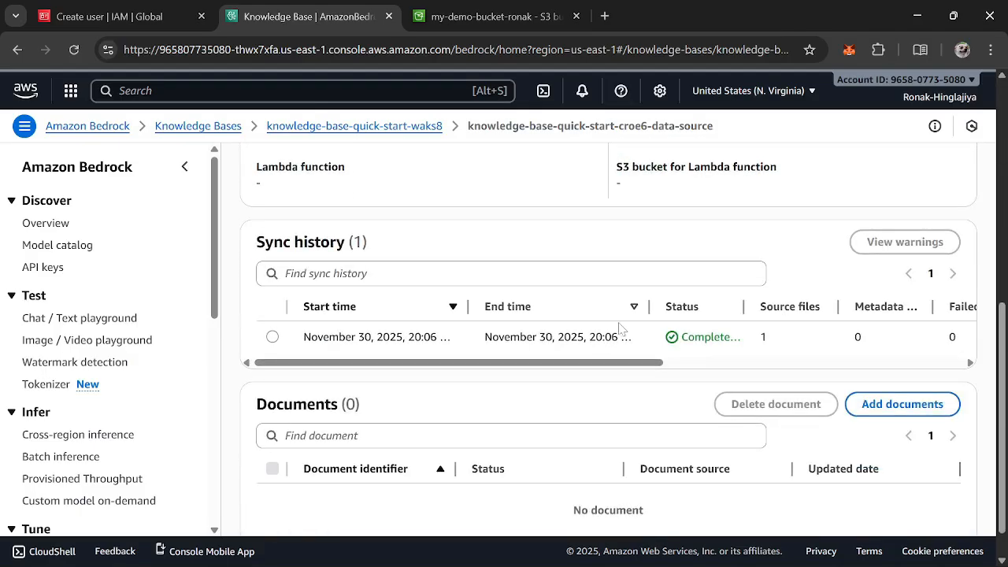
left_click_drag(591, 364, 401, 392)
left_click(272, 337)
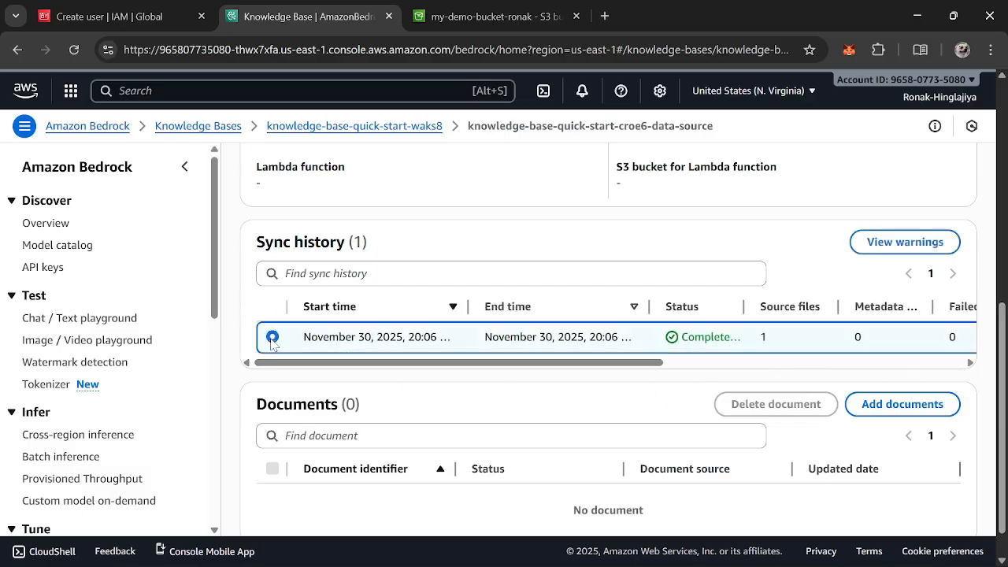
scroll(446, 394, "down", 1)
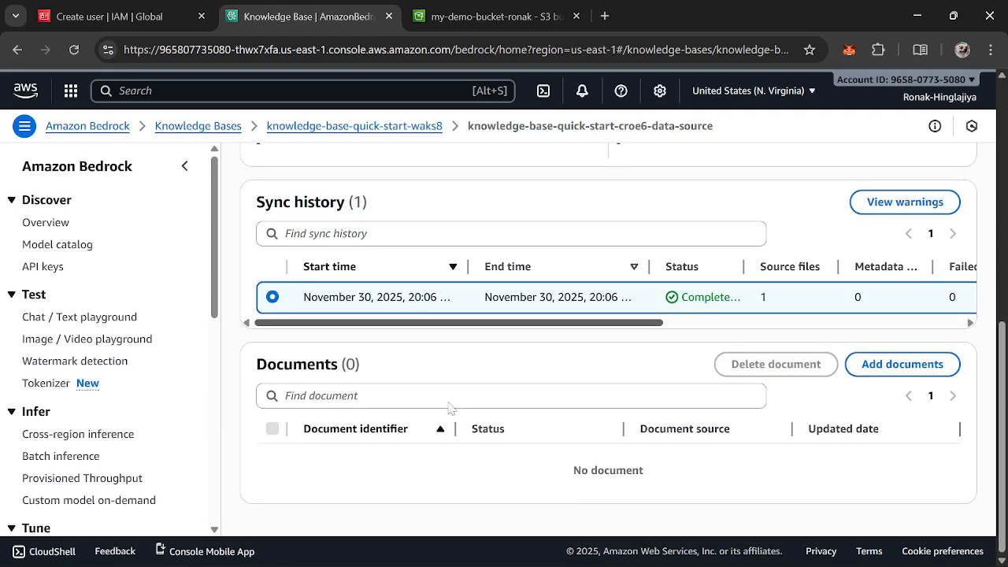
scroll(446, 434, "up", 8)
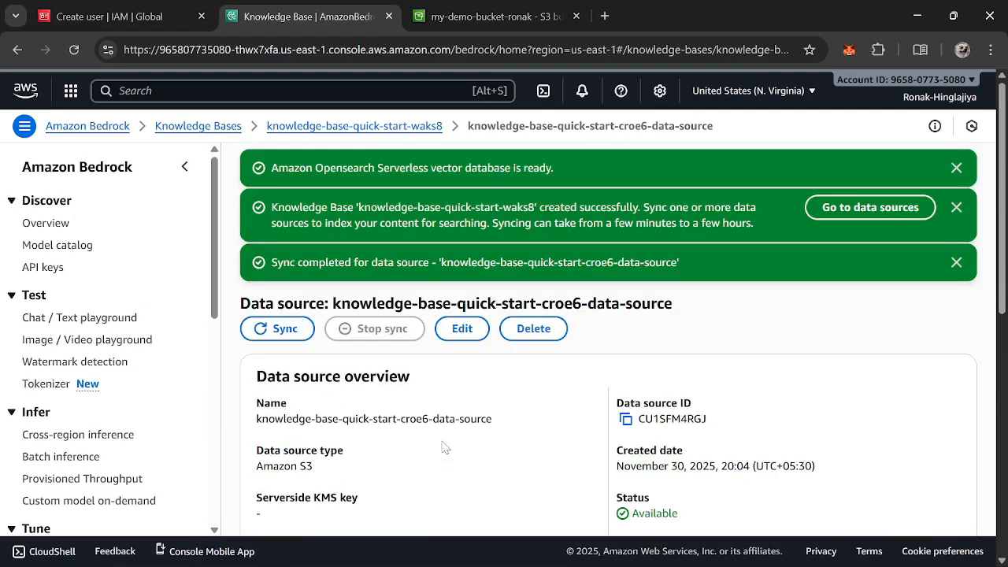
scroll(445, 447, "down", 5)
left_click_drag(443, 442, 472, 443)
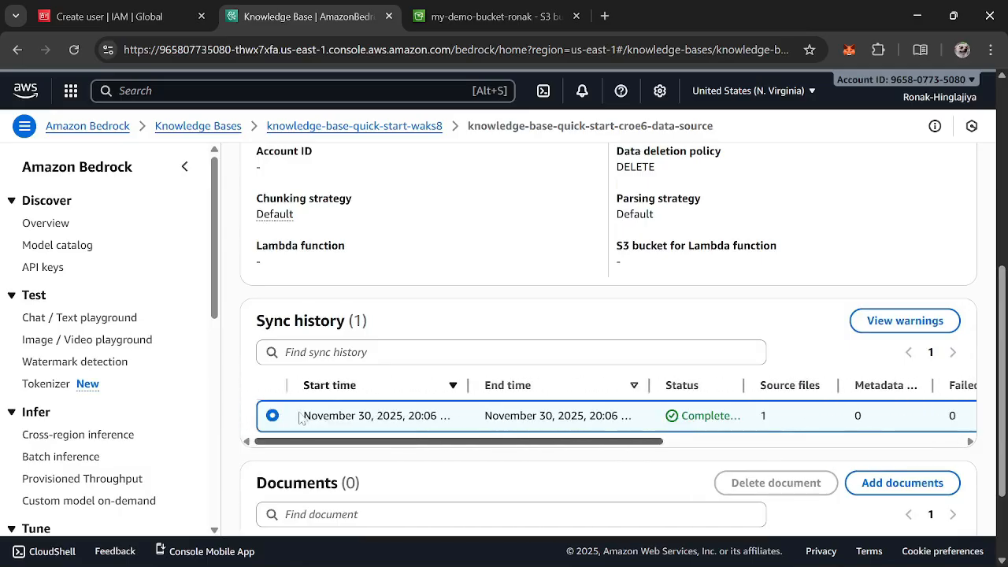
scroll(459, 368, "down", 2)
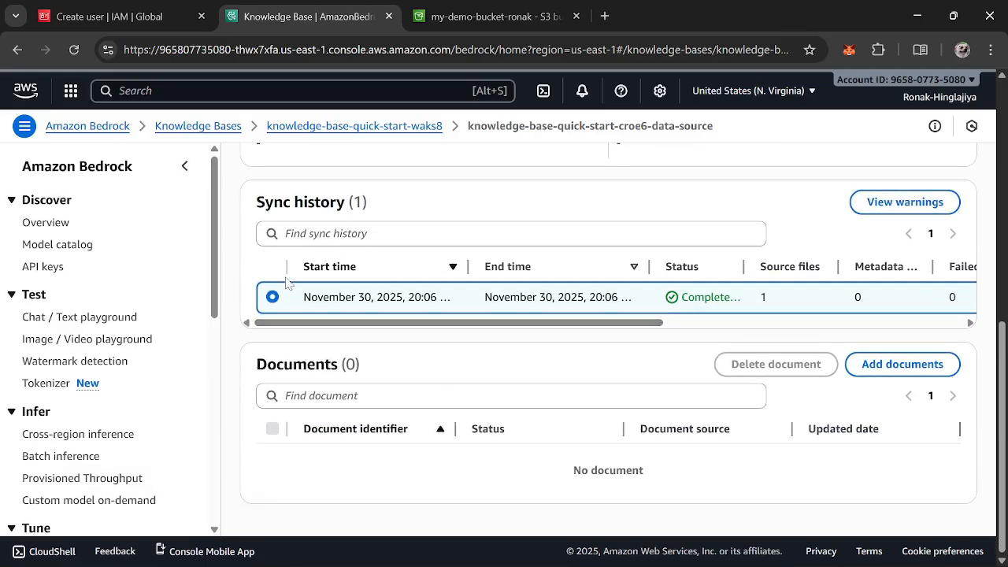
scroll(666, 406, "up", 6)
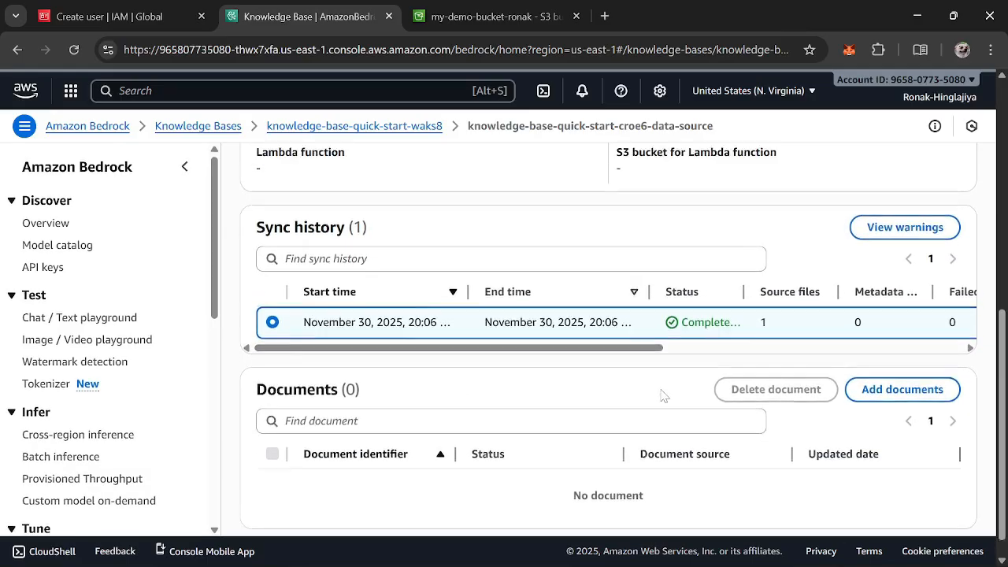
Search the web in a new tab for opensource serverless dashboard, open a result, then close those tabs
left_click(487, 14)
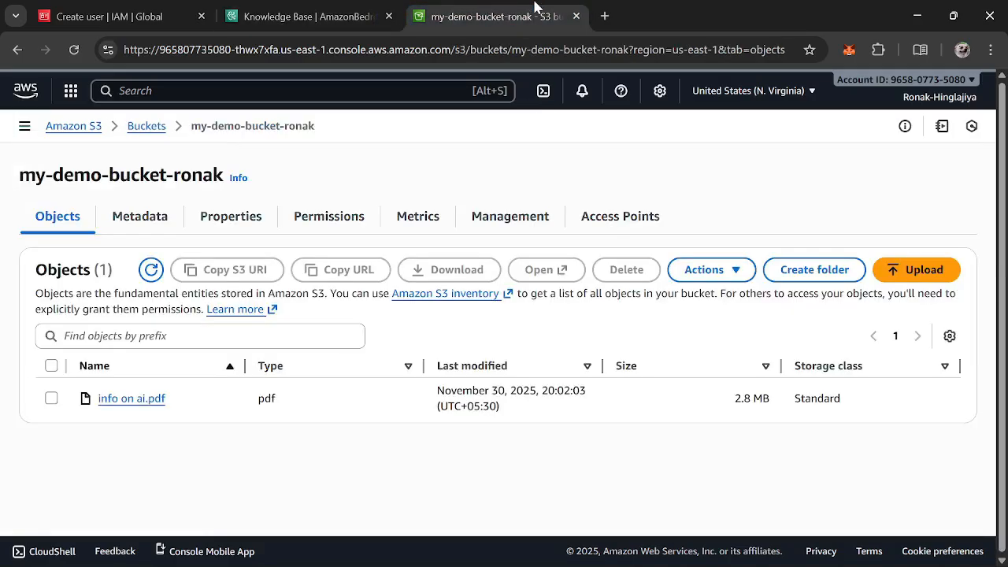
left_click(605, 15)
type("op")
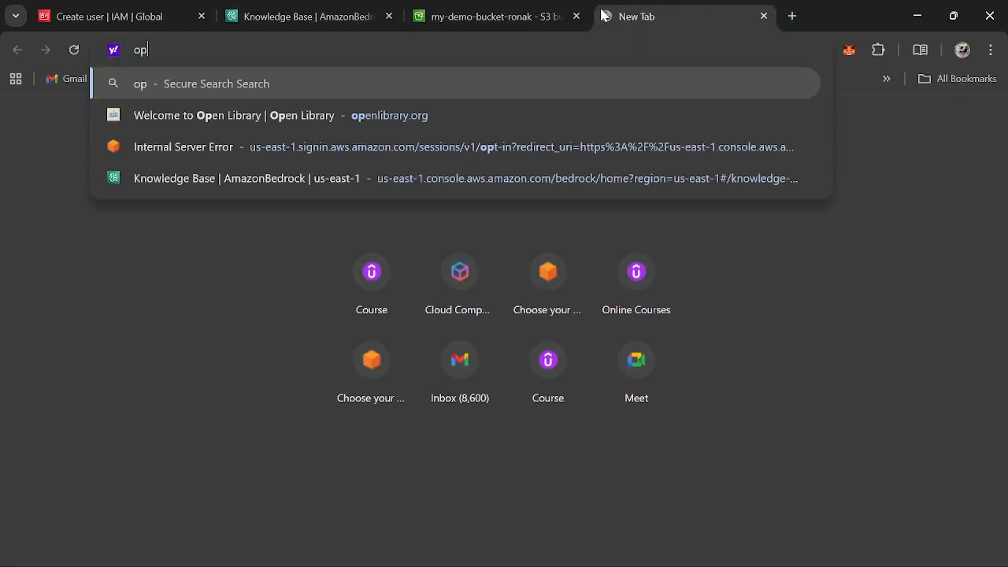
type("ensource")
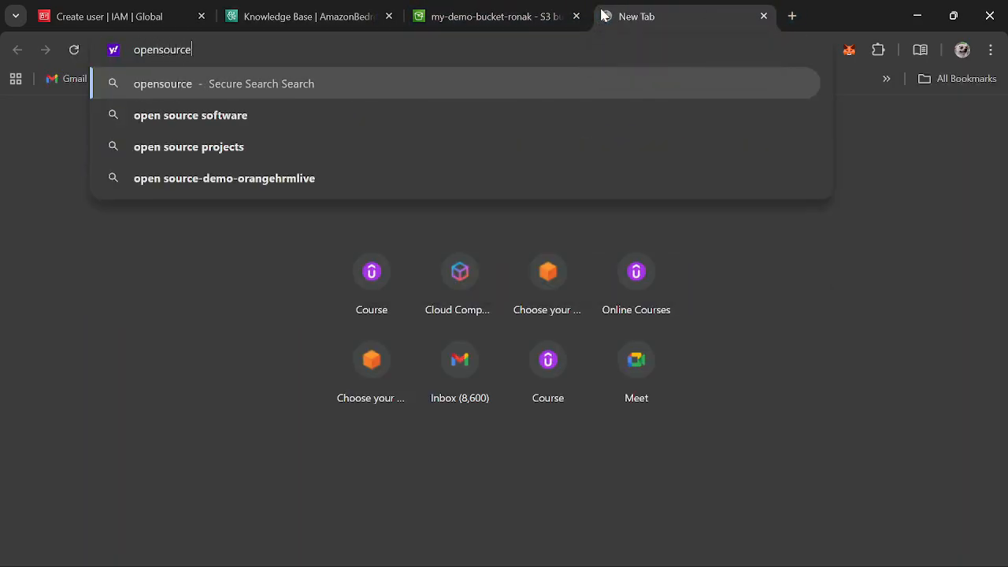
type(" server")
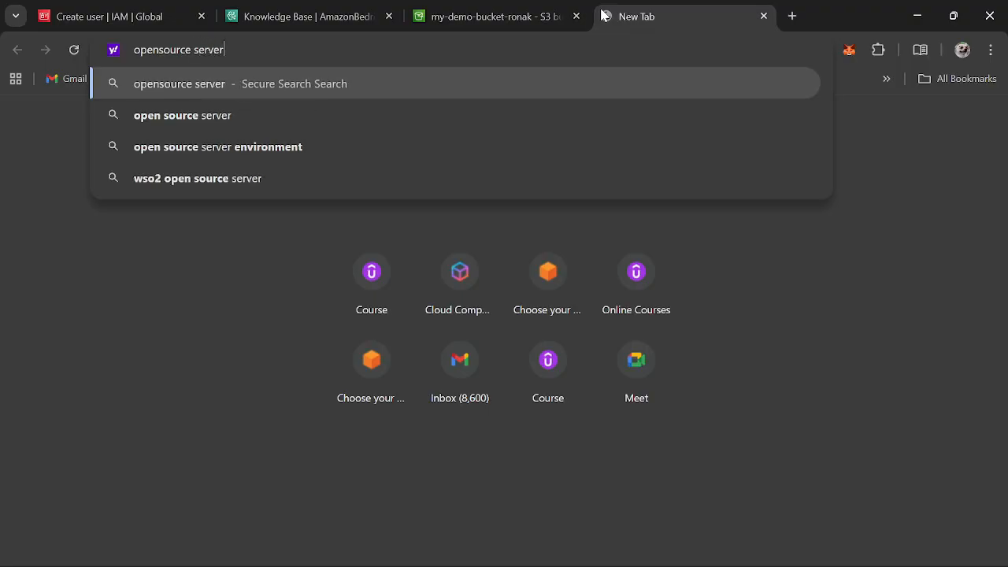
type("less ")
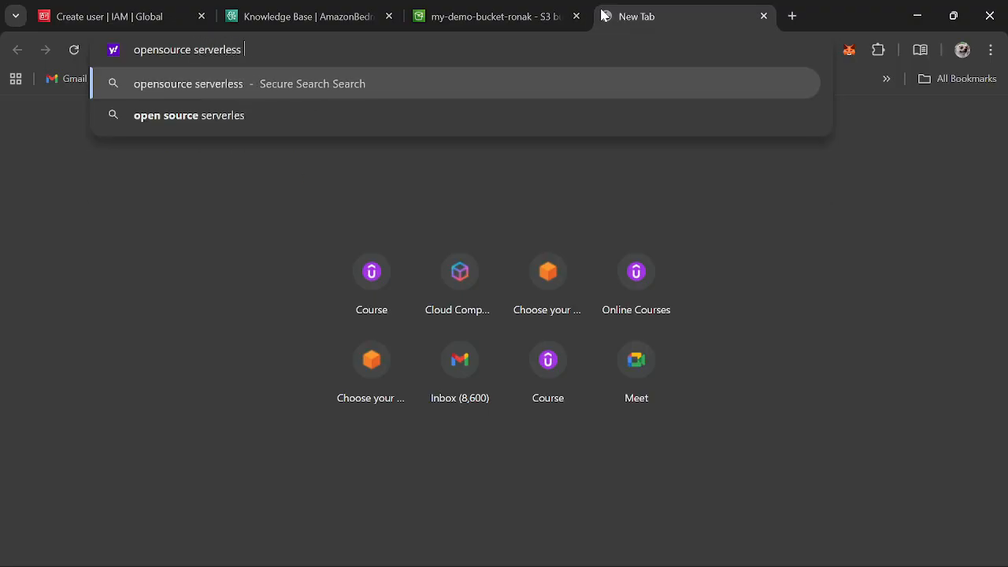
type("dashbpar")
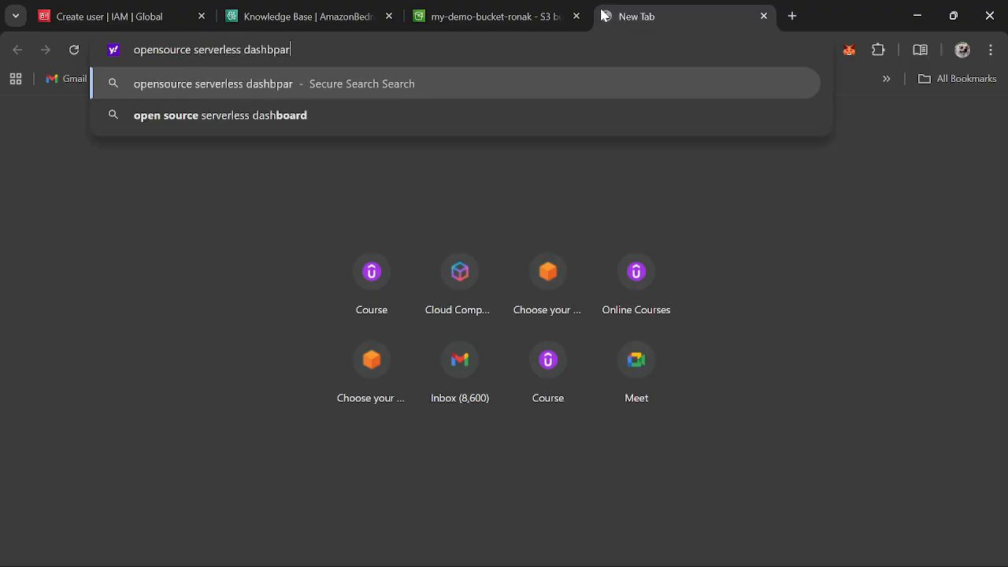
key("BackSpace")
key("BackSpace")
key("BackSpace")
type("oard")
key("Return")
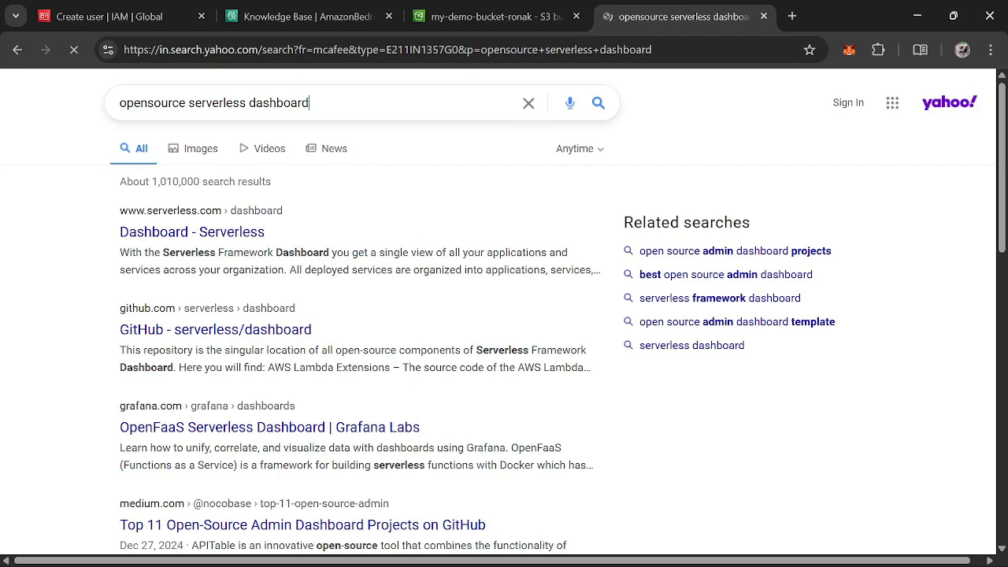
middle_click(217, 230)
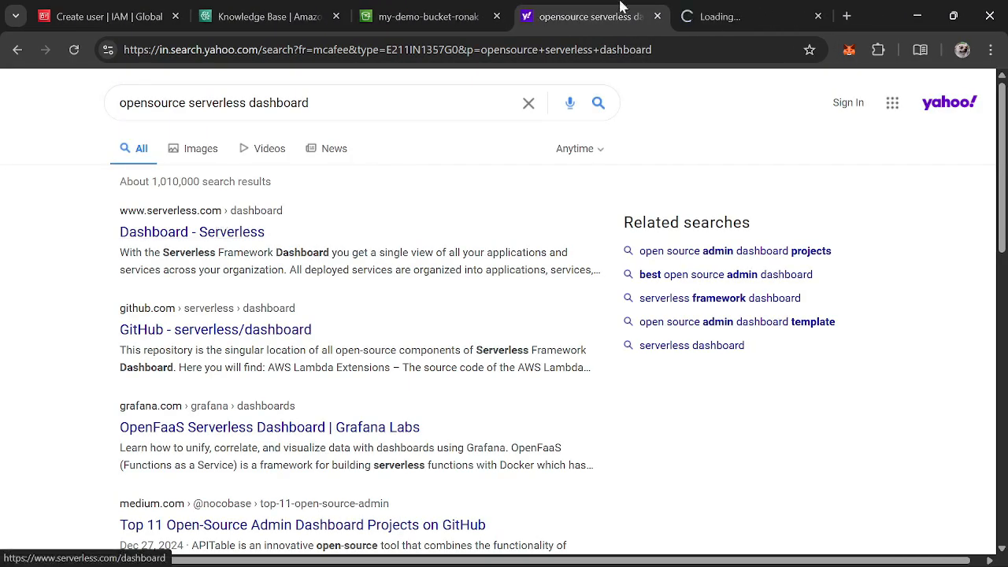
left_click(658, 15)
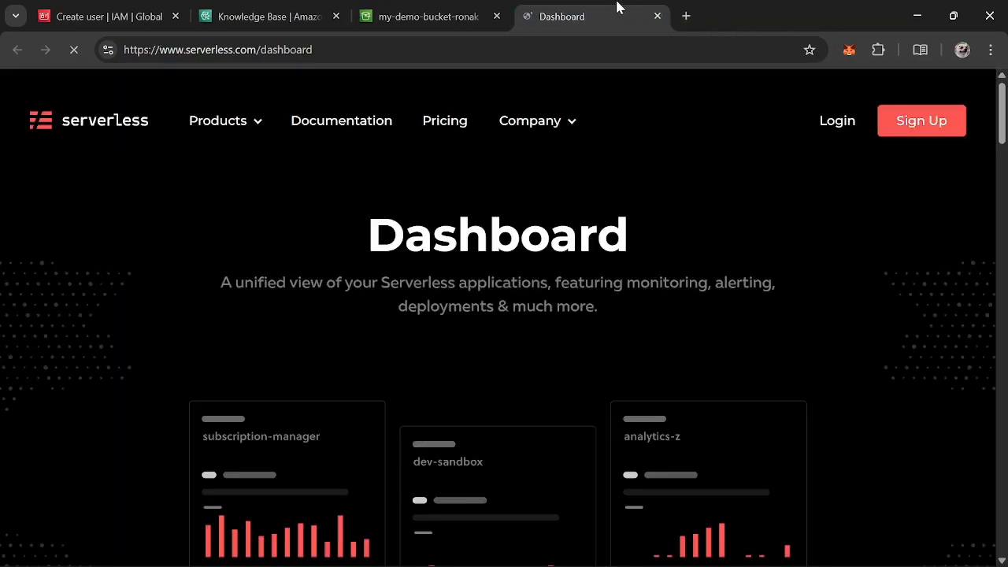
left_click(657, 16)
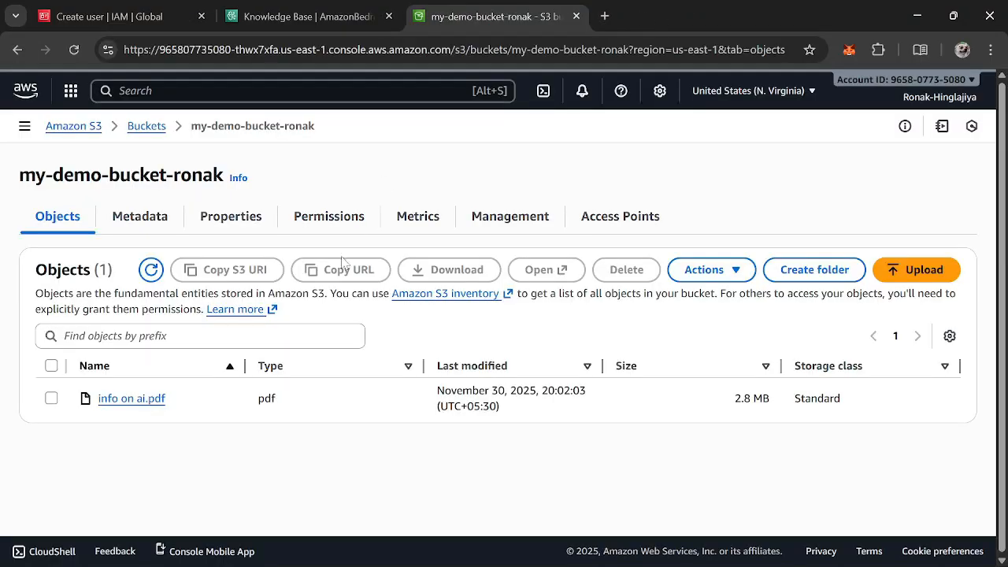
Return to the data source's sync history and go back to the knowledge base page
left_click(370, 14)
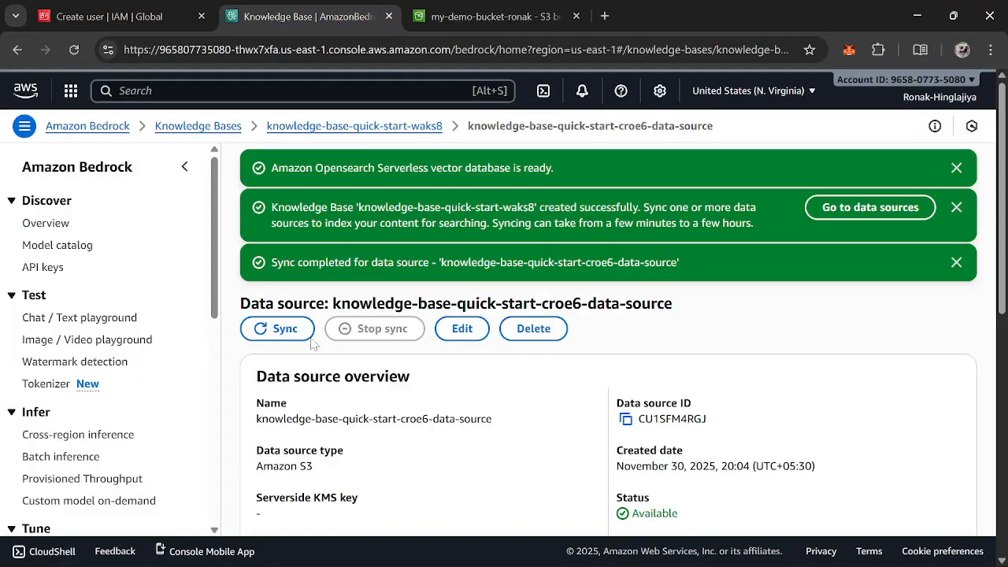
scroll(328, 399, "down", 5)
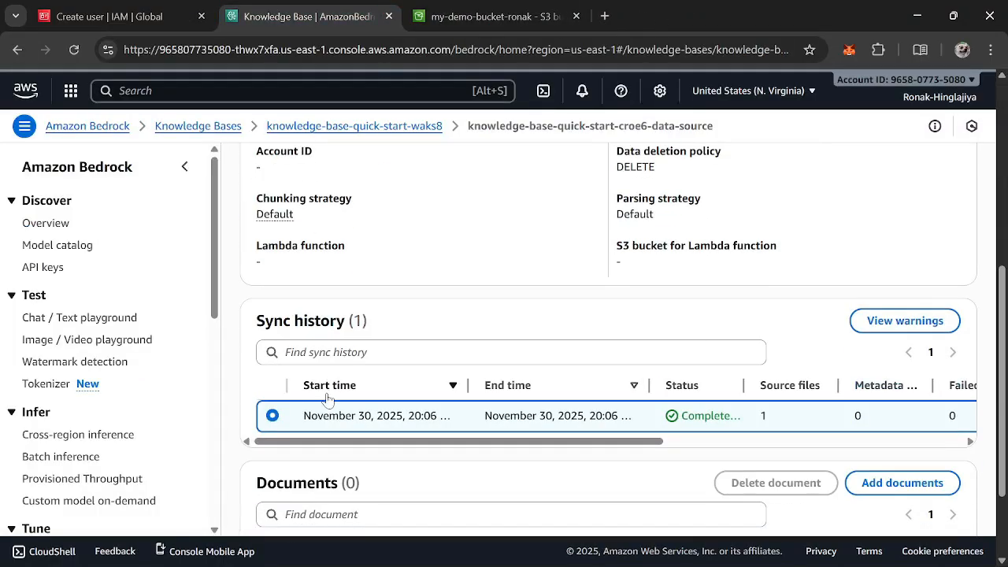
left_click_drag(562, 440, 340, 441)
scroll(328, 309, "up", 5)
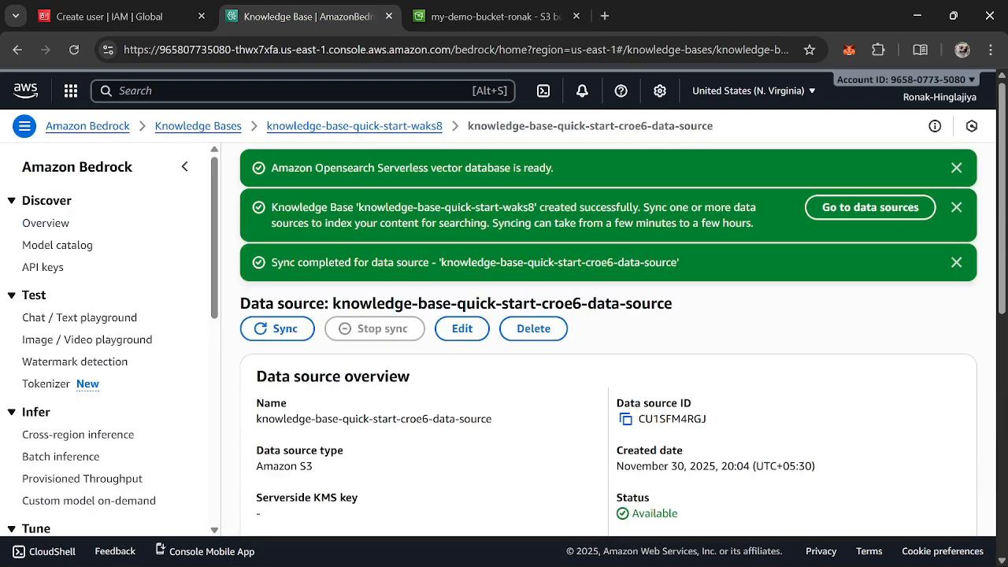
left_click(17, 50)
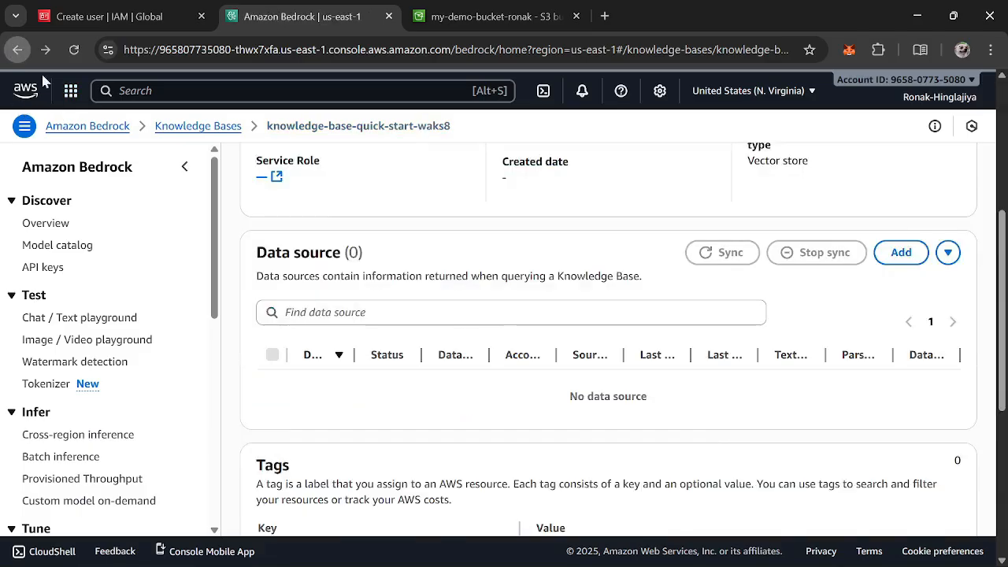
Select the knowledge base's S3 data source and start a sync
scroll(505, 309, "down", 3)
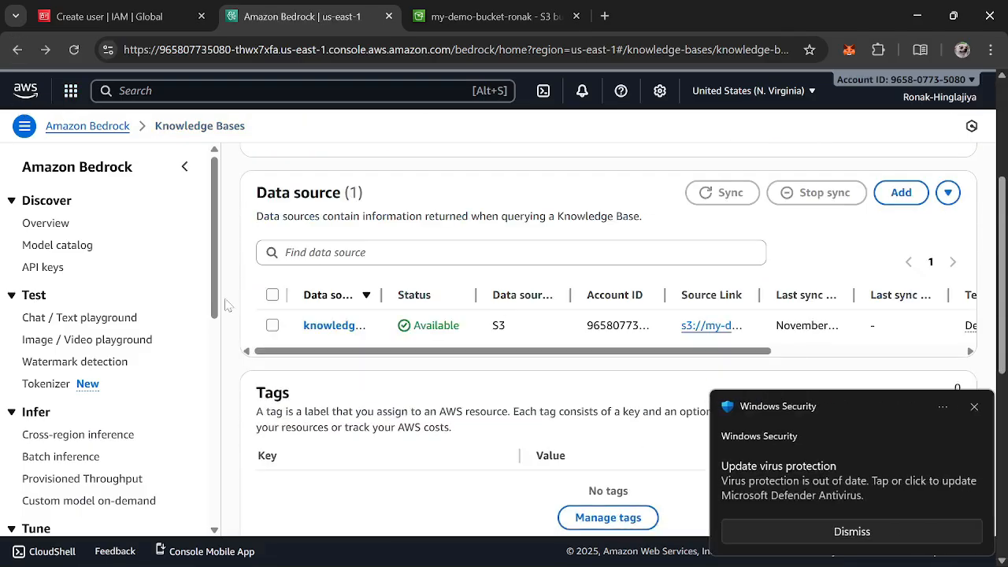
left_click(973, 408)
left_click_drag(685, 350, 982, 365)
left_click_drag(894, 353, 484, 363)
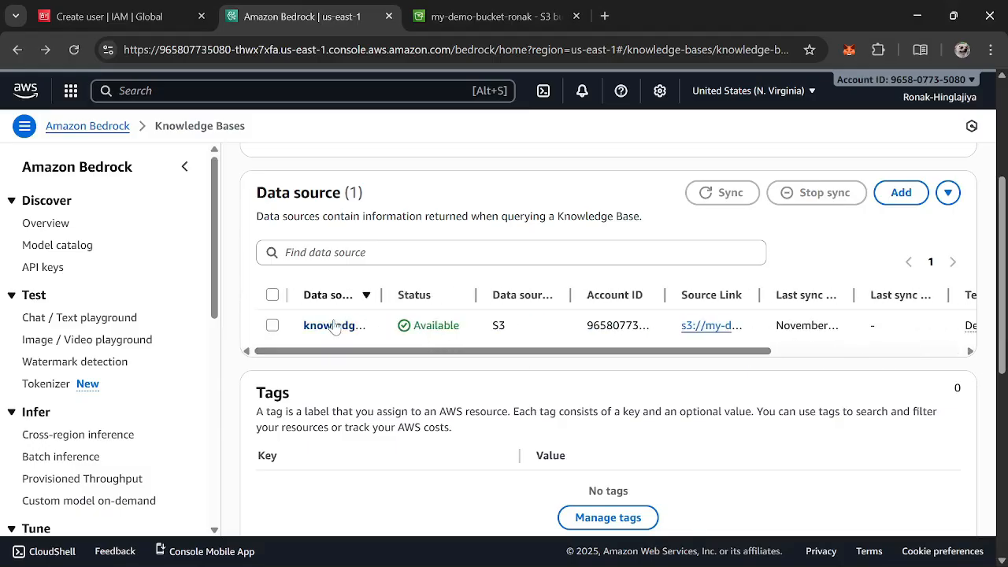
left_click(273, 326)
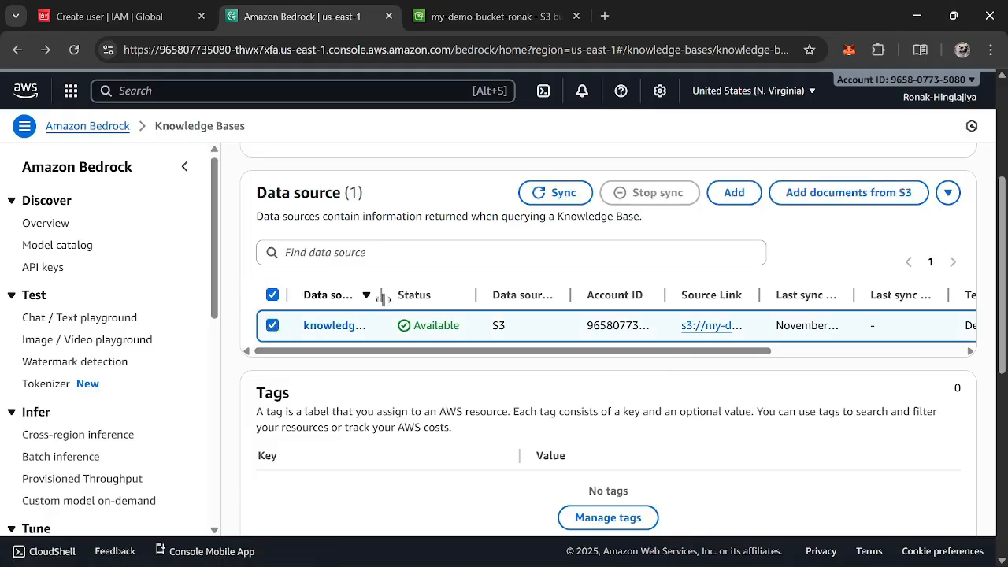
left_click(533, 203)
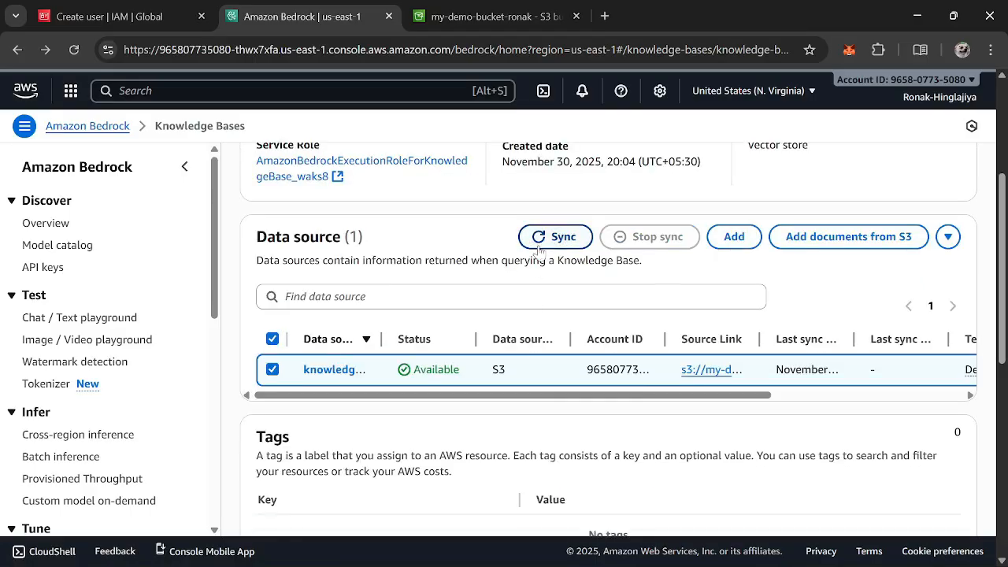
Open the data source and review its sync history and documents list
left_click_drag(522, 402, 377, 398)
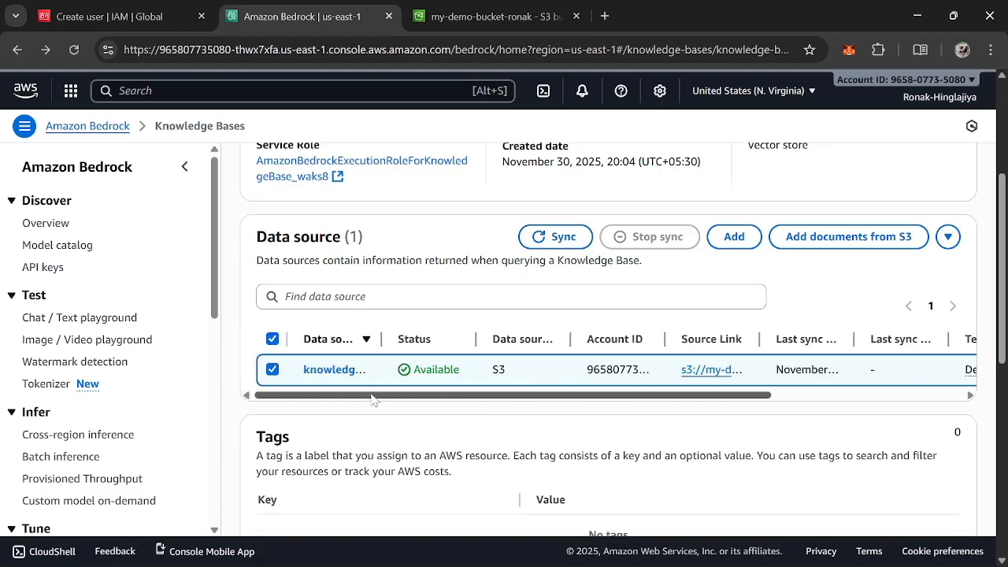
scroll(377, 398, "down", 4)
scroll(666, 389, "down", 1)
scroll(668, 310, "up", 5)
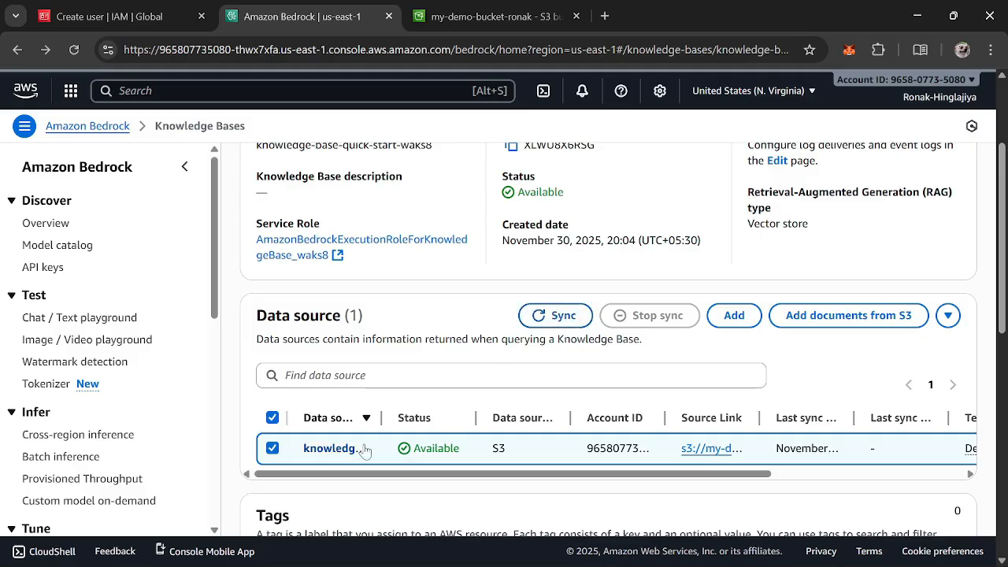
left_click(329, 448)
scroll(567, 323, "down", 1)
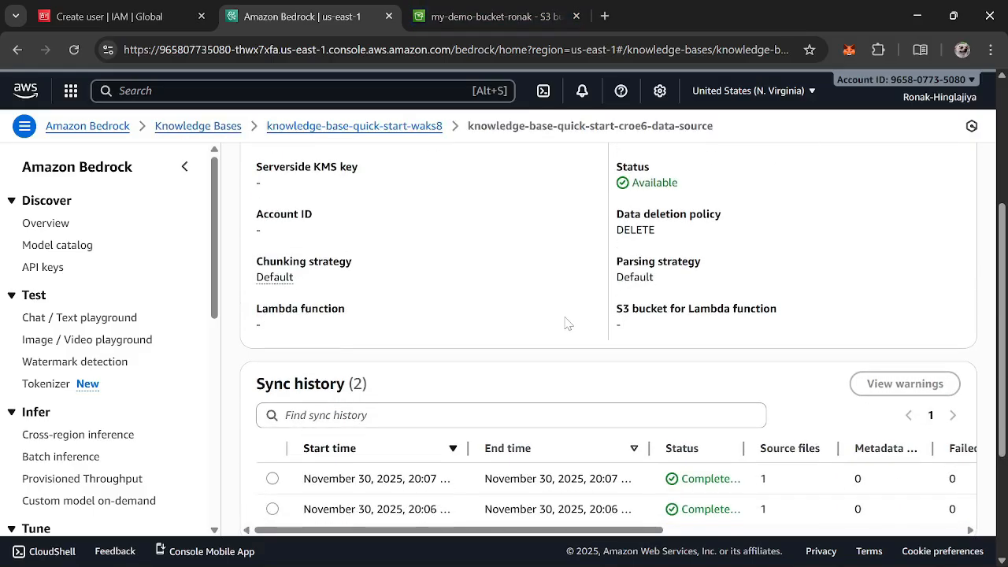
scroll(566, 322, "down", 3)
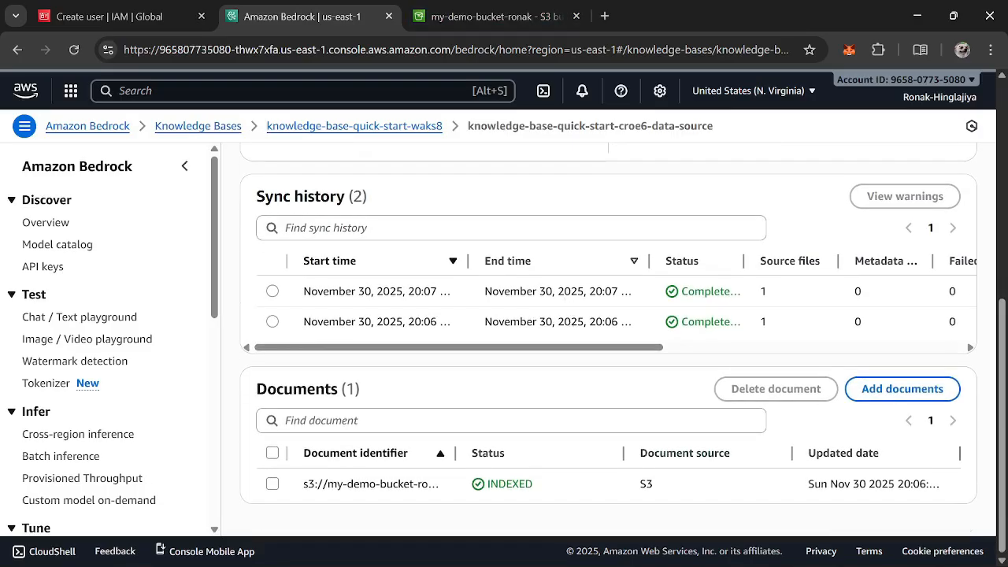
scroll(567, 322, "up", 5)
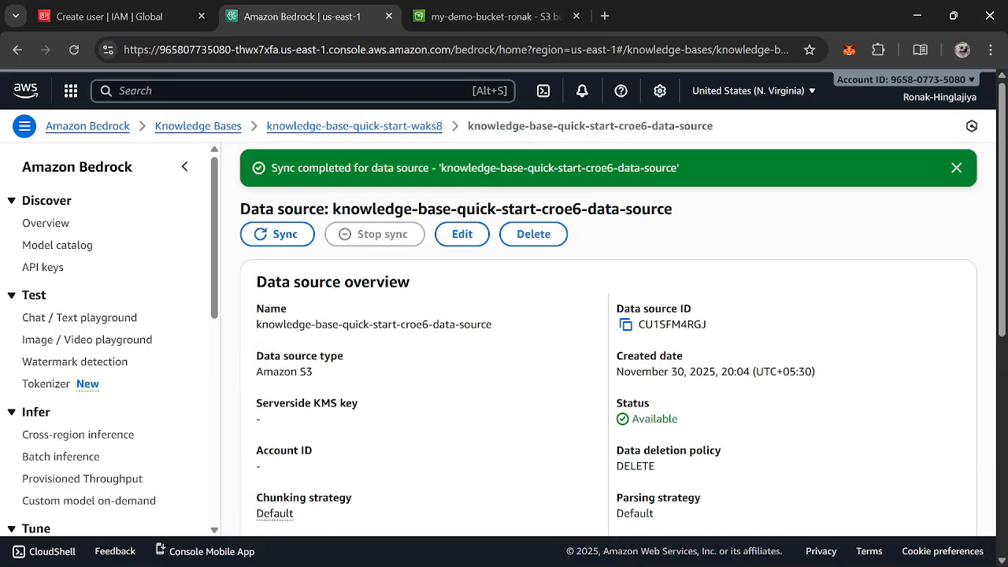
Dismiss the sync-completed banner and inspect the indexed document in the documents list
triple_click(541, 168)
left_click(957, 170)
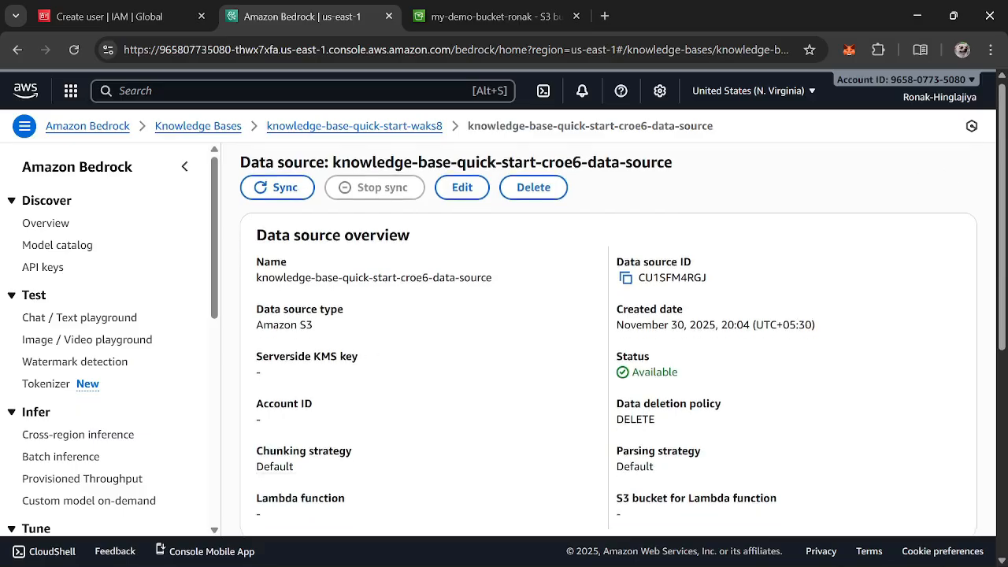
scroll(608, 339, "down", 5)
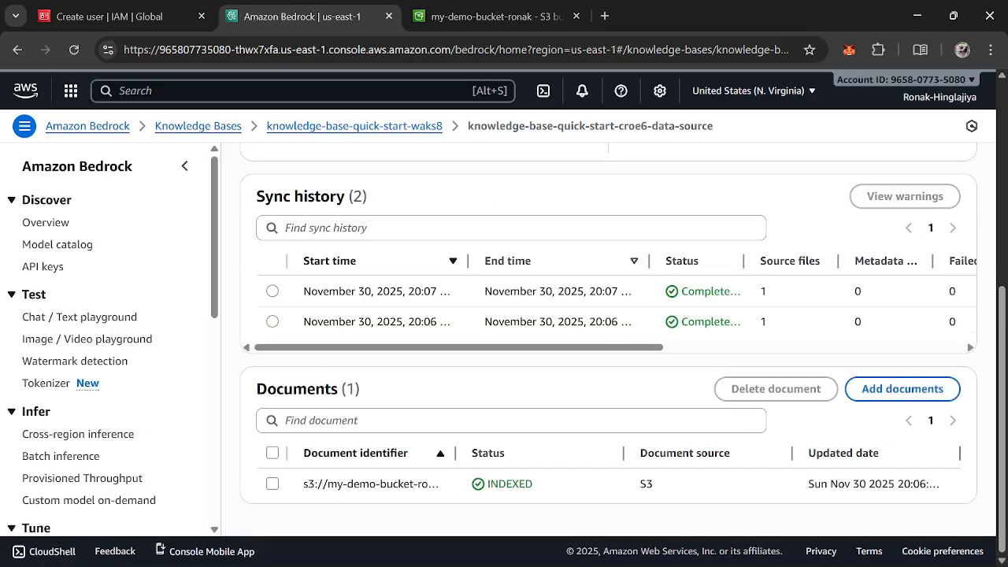
left_click(273, 484)
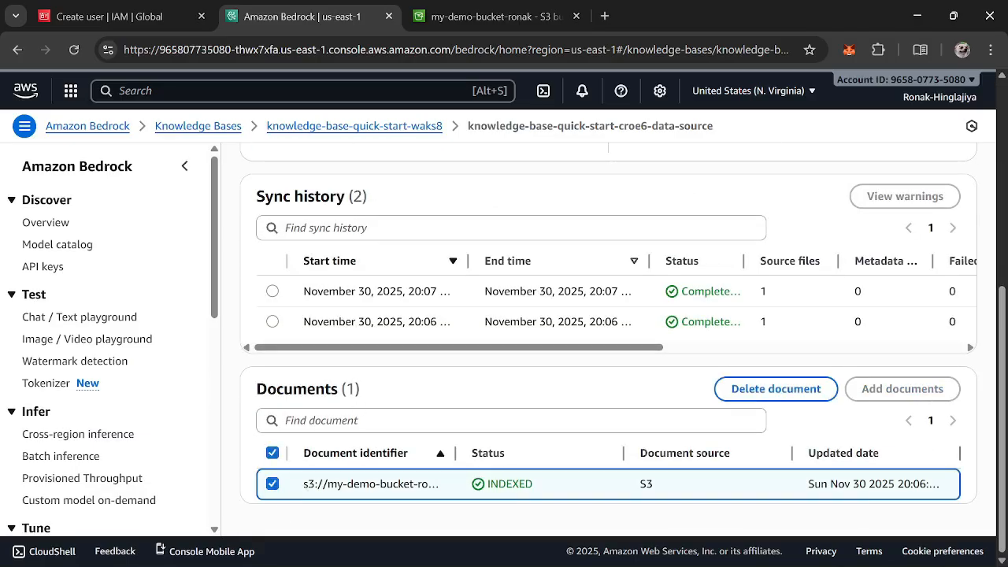
double_click(510, 485)
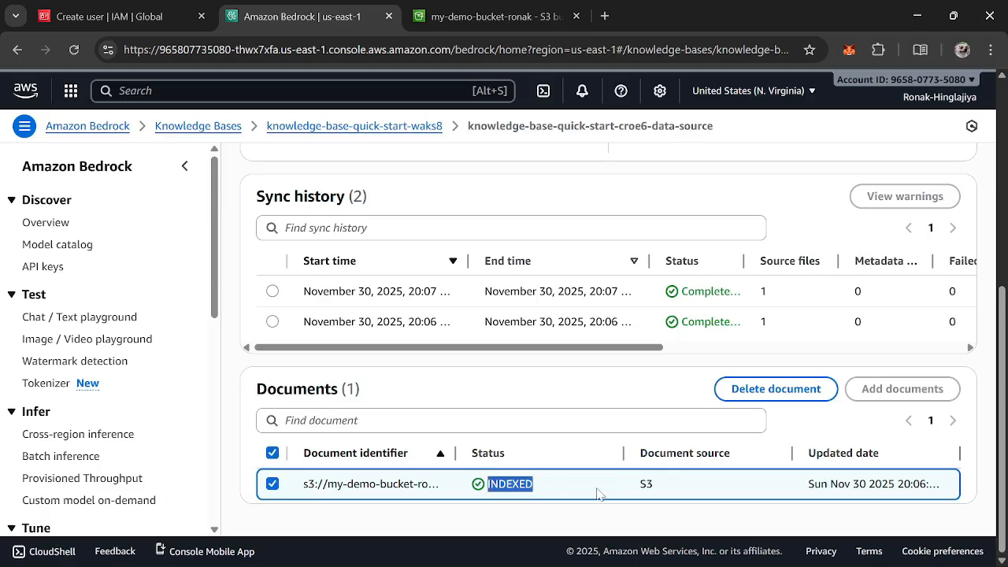
left_click(597, 489)
left_click(530, 421)
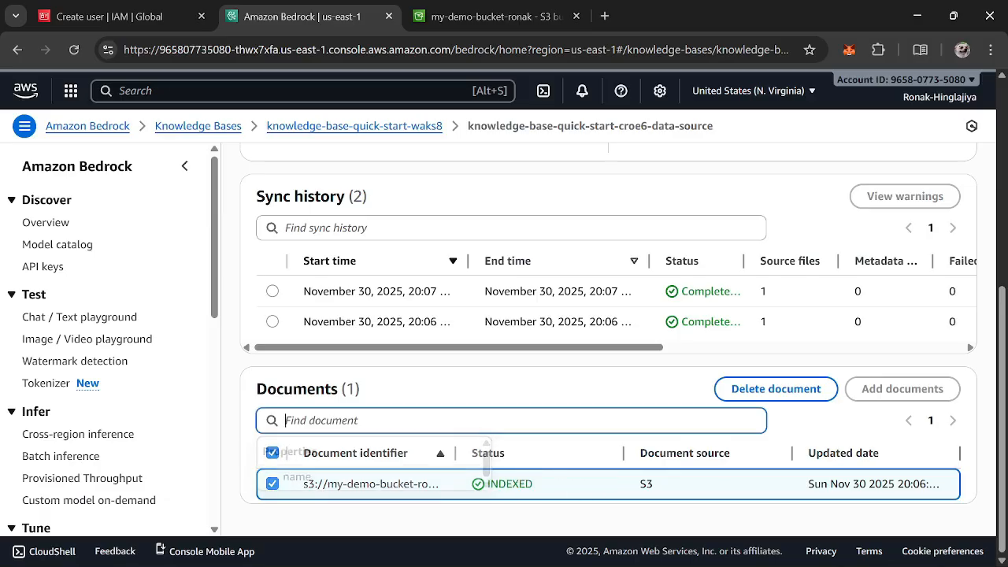
left_click(533, 403)
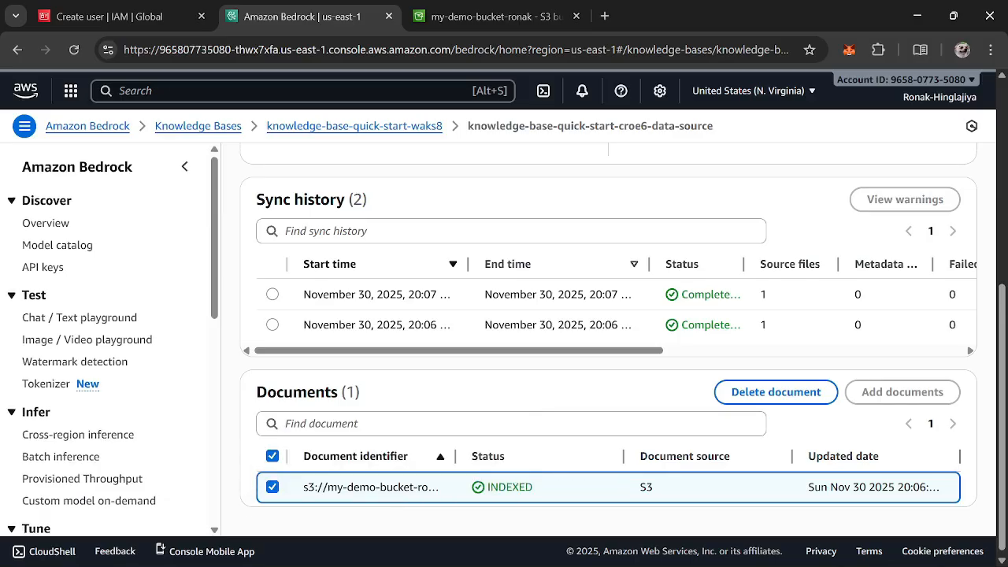
scroll(608, 339, "up", 10)
scroll(529, 383, "down", 10)
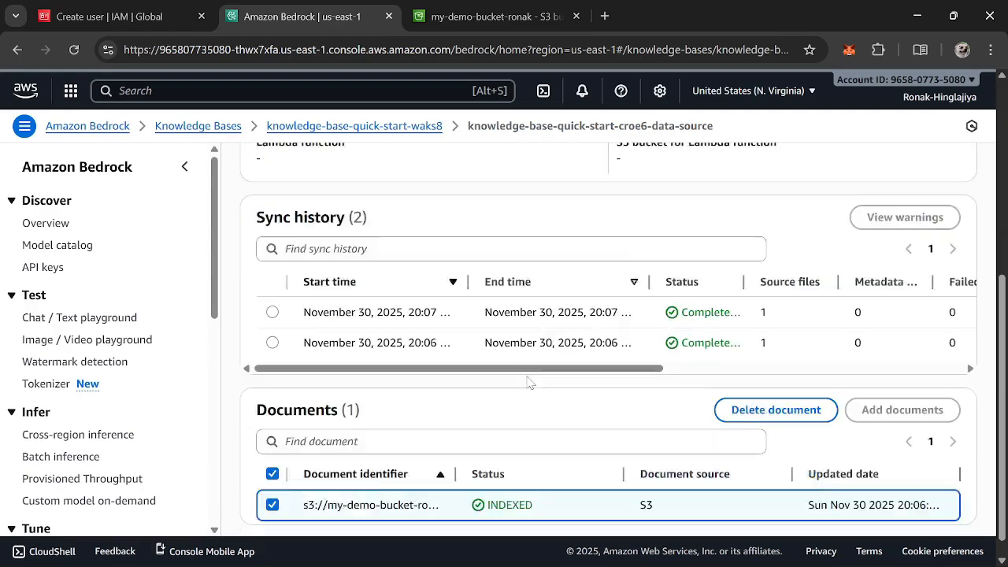
scroll(260, 284, "up", 10)
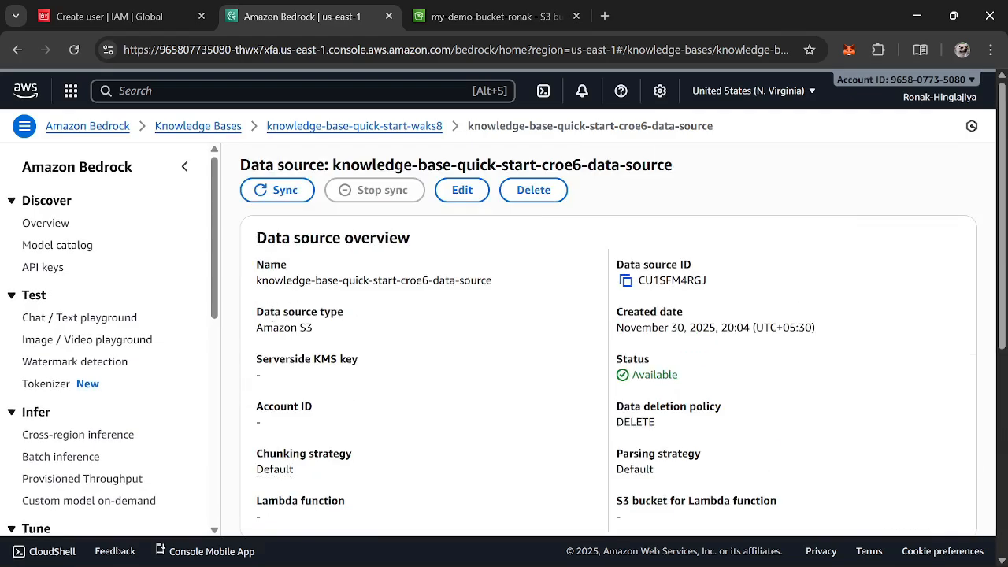
Return to the knowledge base page and review its embeddings model and vector store details
left_click(292, 127)
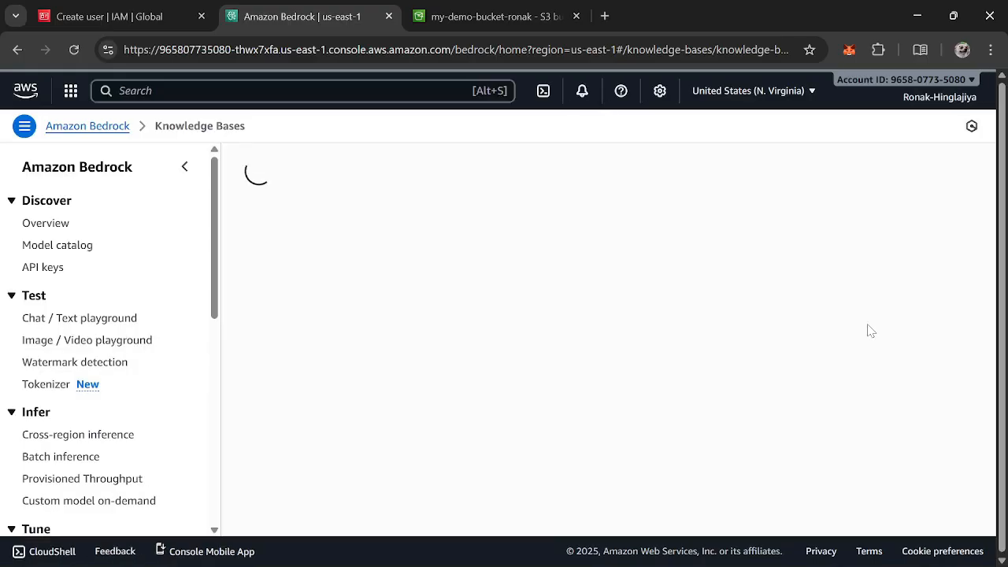
scroll(879, 331, "down", 4)
scroll(880, 331, "down", 5)
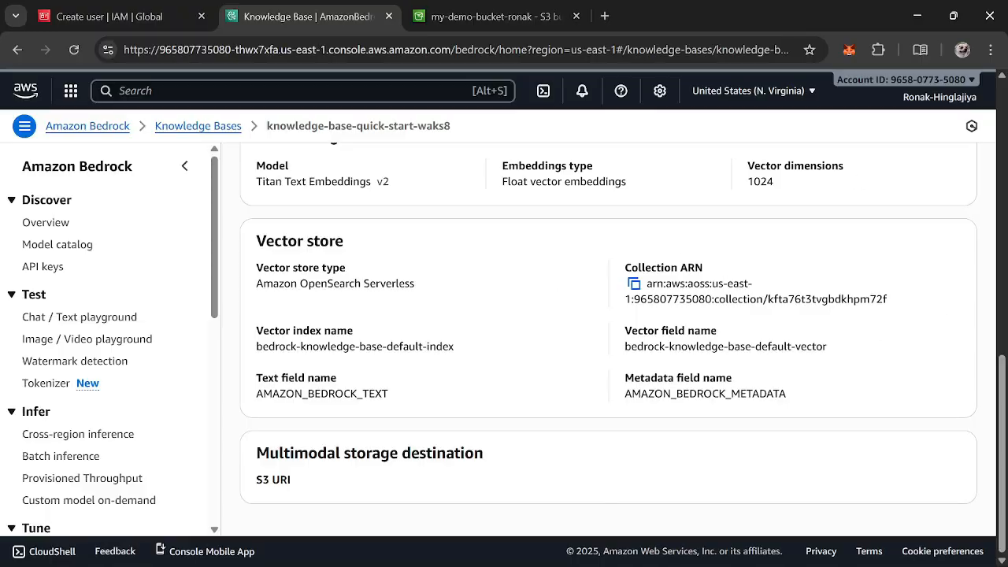
left_click_drag(624, 347, 859, 354)
left_click(858, 354)
scroll(564, 414, "up", 6)
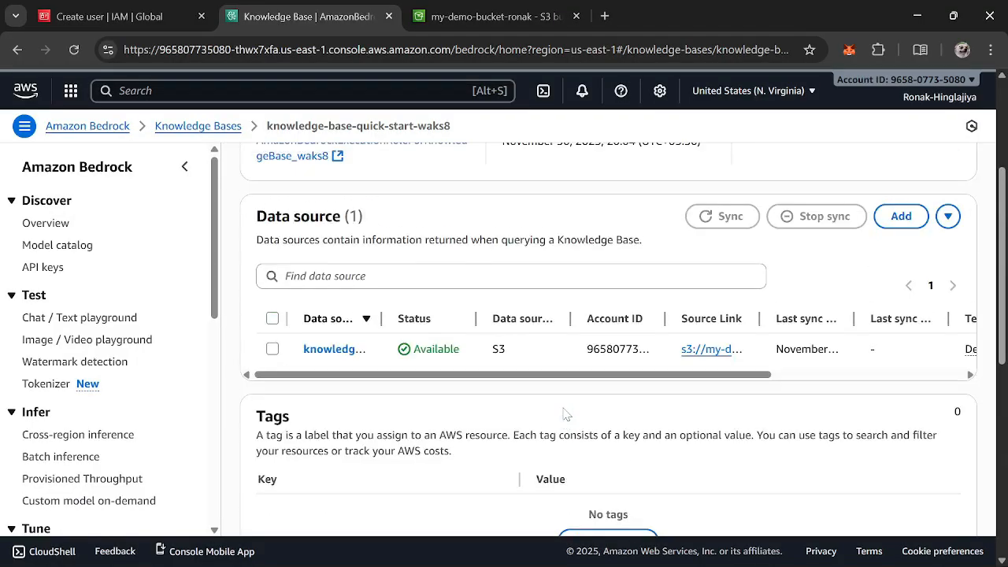
scroll(564, 414, "down", 5)
scroll(564, 414, "up", 3)
scroll(564, 414, "down", 3)
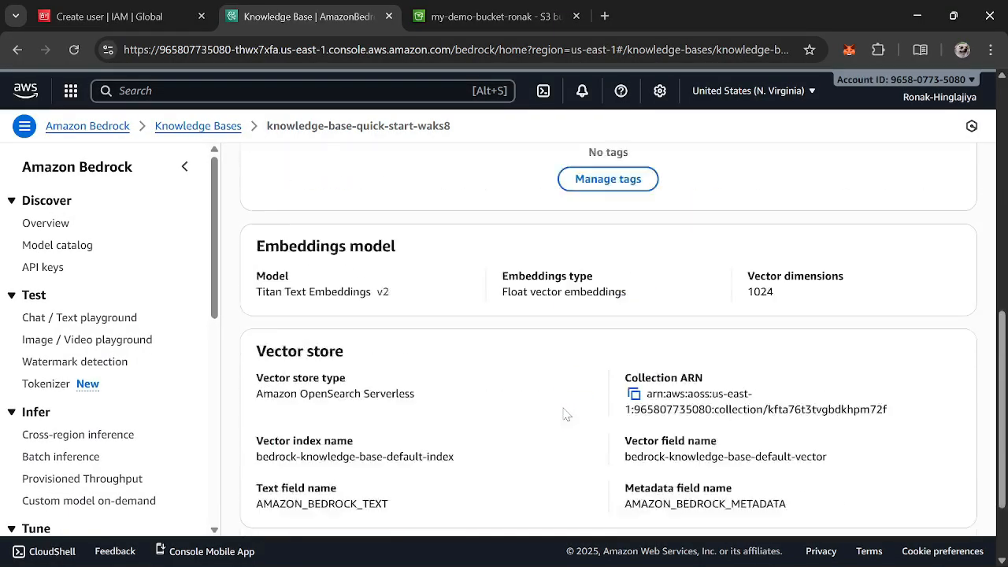
scroll(564, 415, "down", 2)
scroll(564, 414, "up", 8)
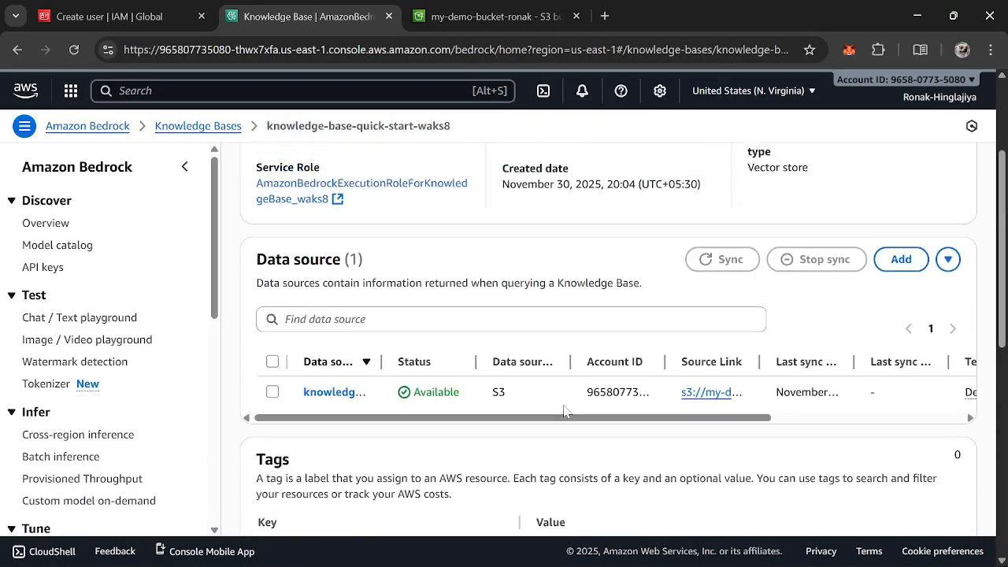
Select the data source and sync it again, cancelling the feedback survey that appears
left_click_drag(616, 451, 761, 459)
scroll(760, 460, "right", 3)
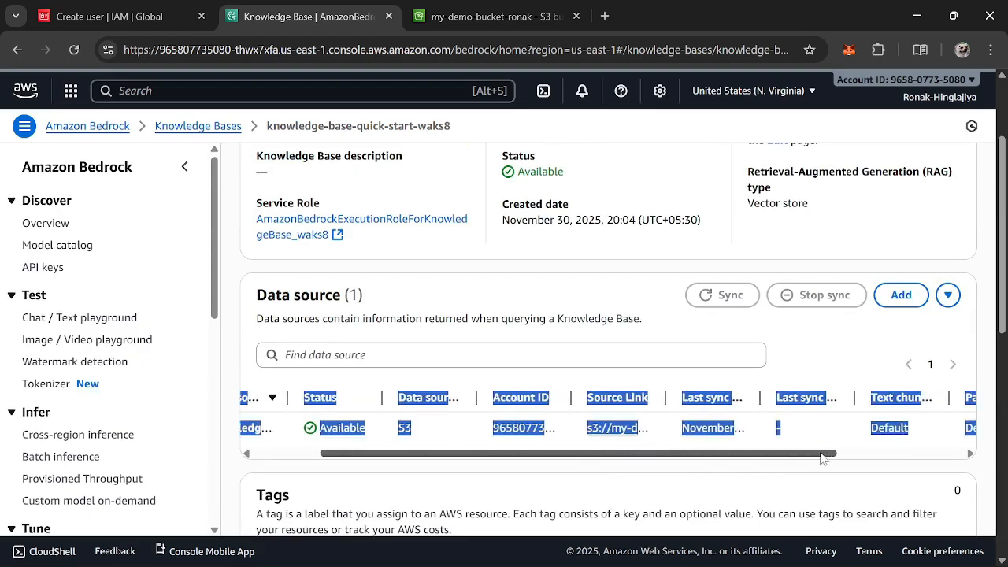
scroll(658, 477, "left", 3)
left_click(344, 287)
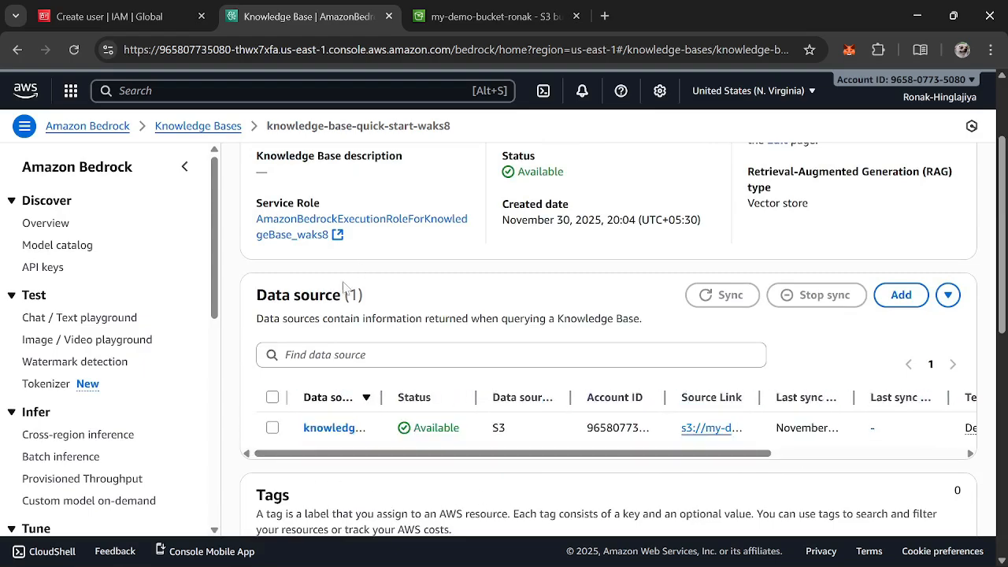
left_click(273, 431)
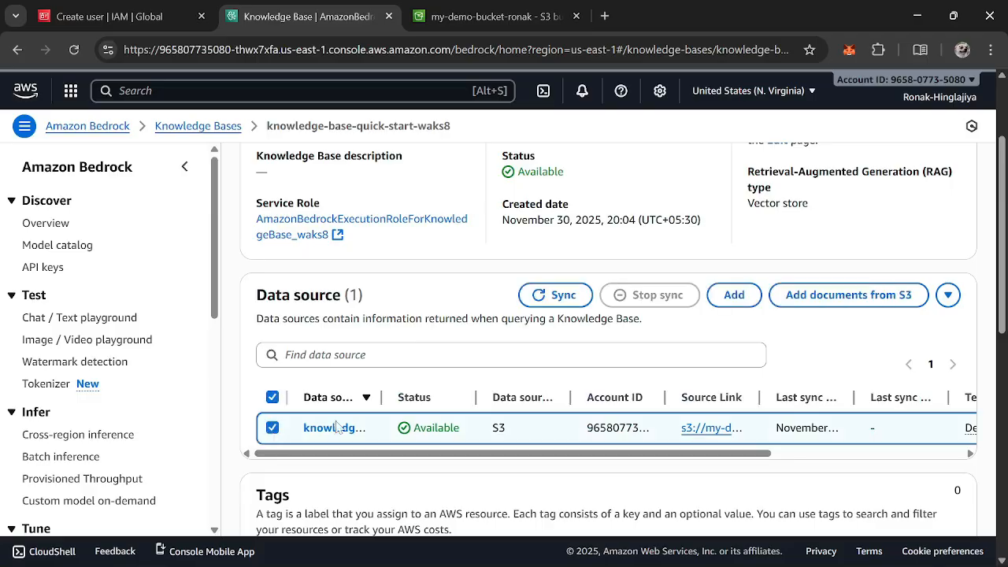
left_click(563, 295)
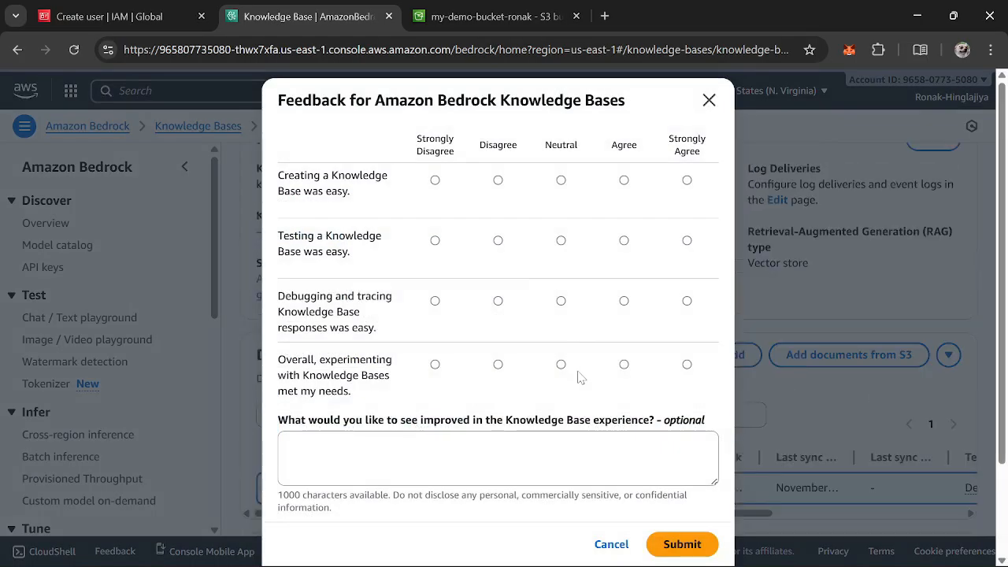
scroll(577, 377, "down", 2)
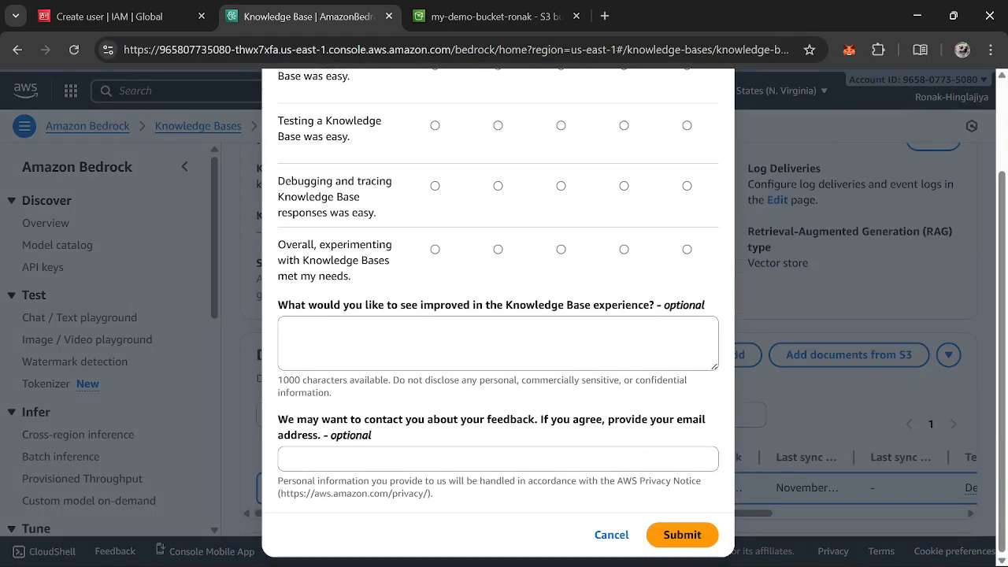
left_click(624, 538)
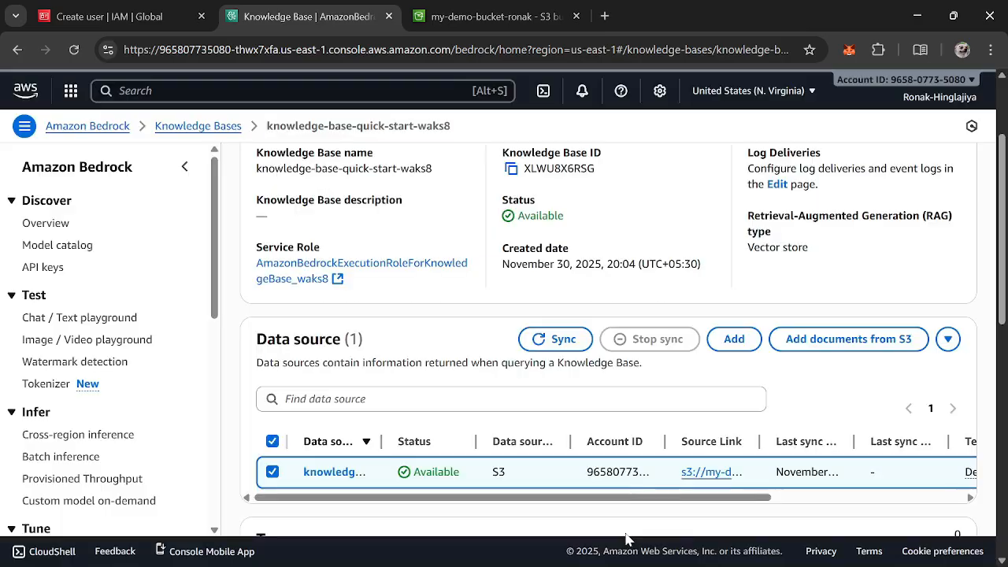
left_click(555, 355)
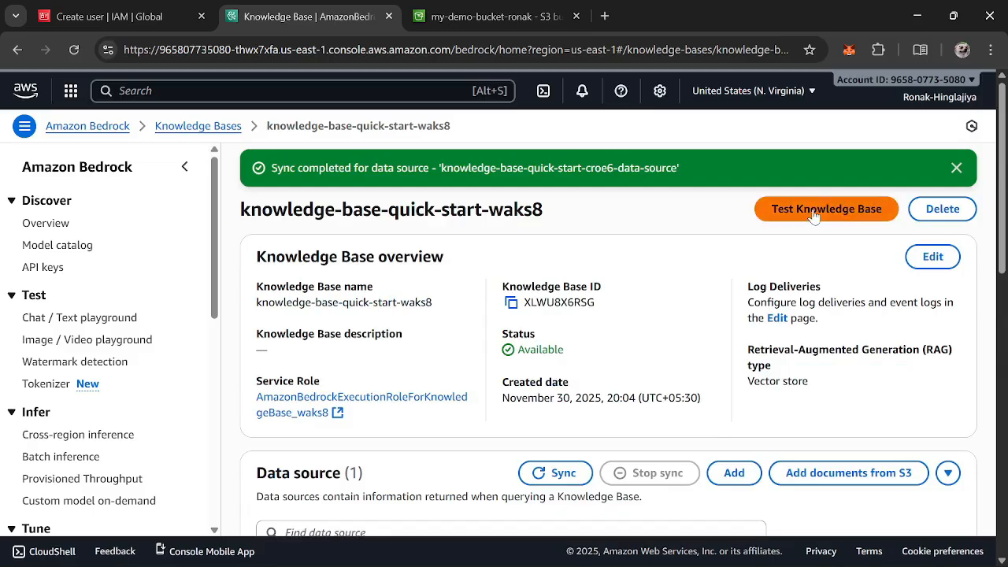
Open the knowledge base test panel in Retrieval only mode and submit a 'What is A…' prompt, reviewing the retrieved results
left_click(815, 216)
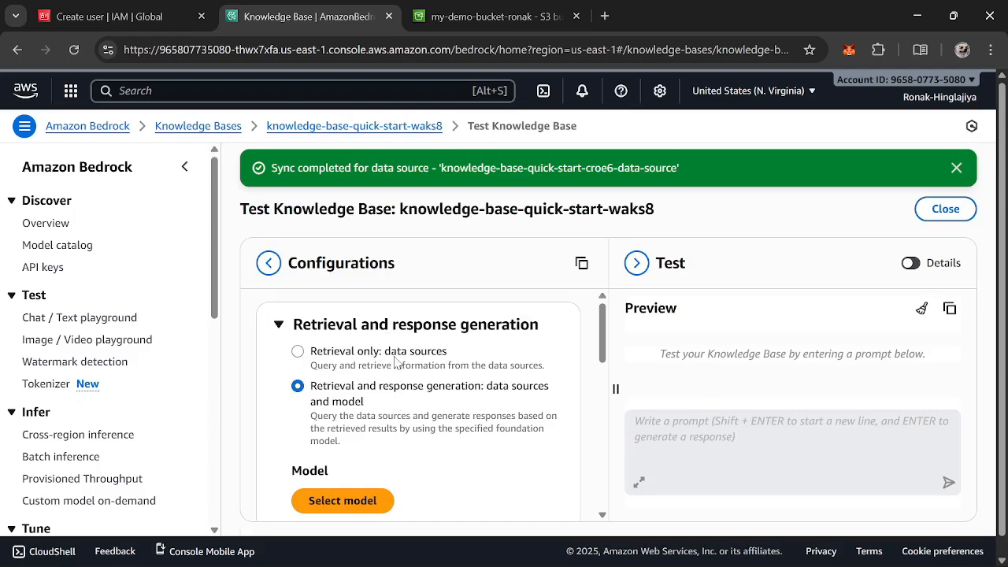
left_click(397, 362)
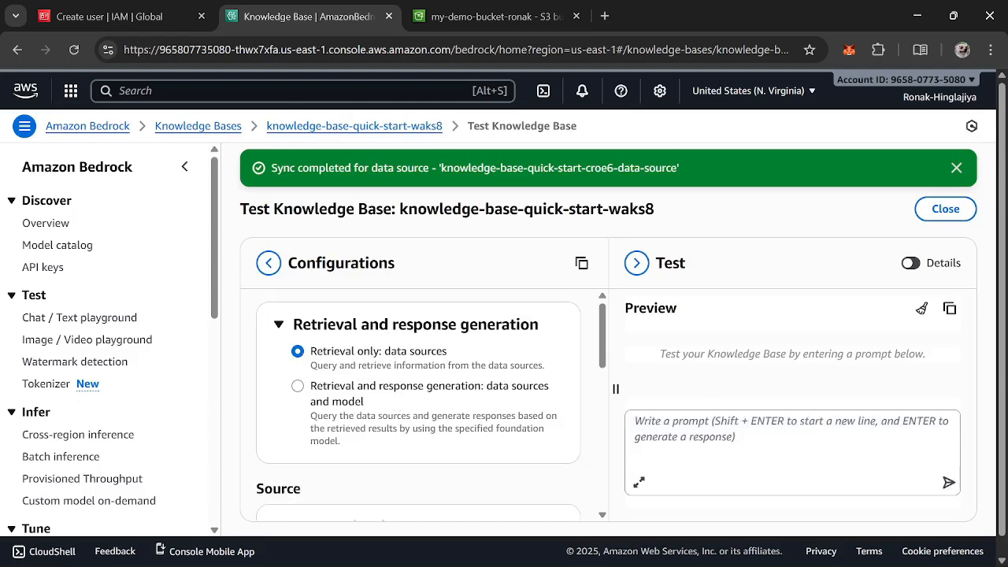
left_click(636, 421)
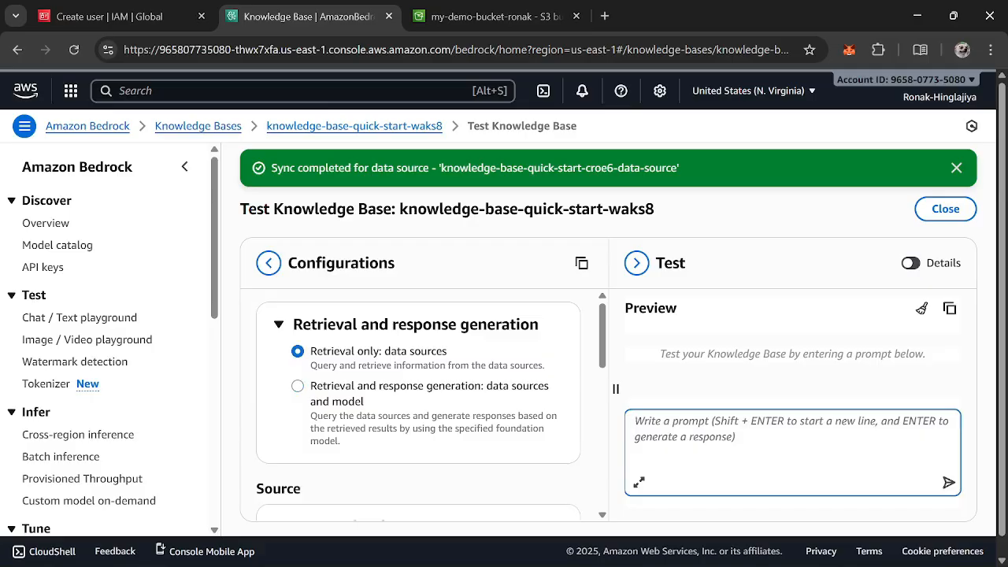
type("What is A")
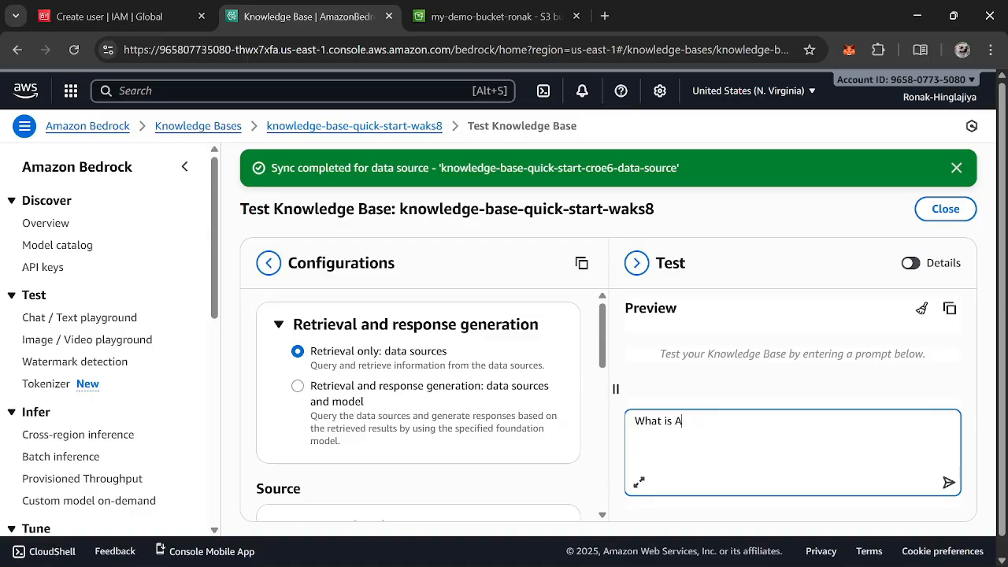
key("Return")
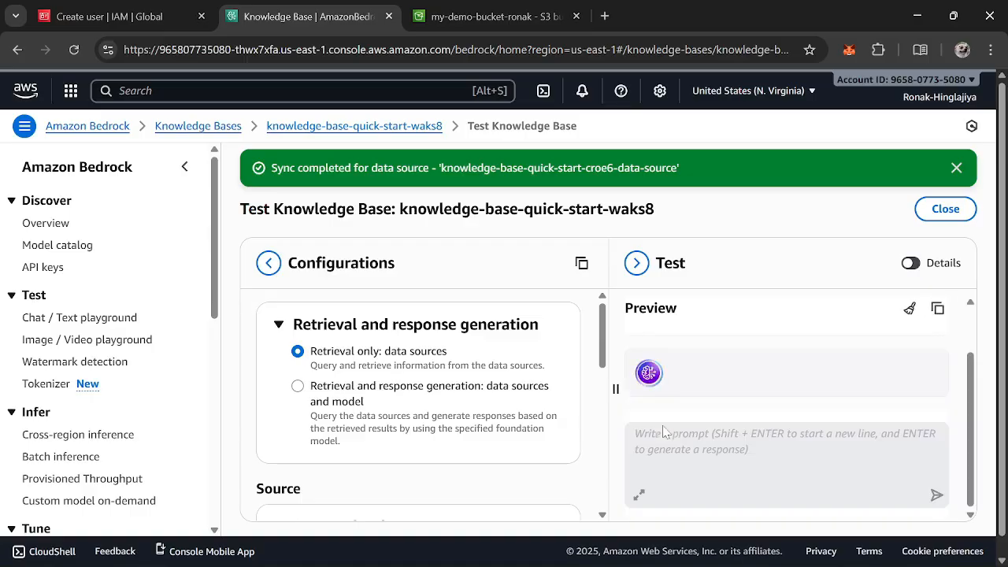
scroll(728, 387, "up", 8)
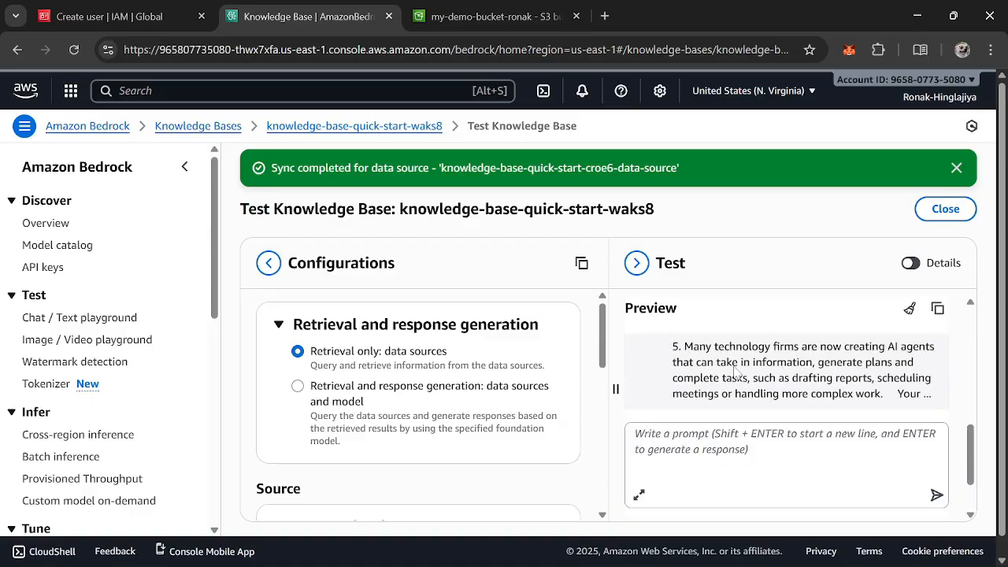
Open the details panel for a retrieved result in the test preview and collapse the configurations pane
scroll(729, 370, "up", 5)
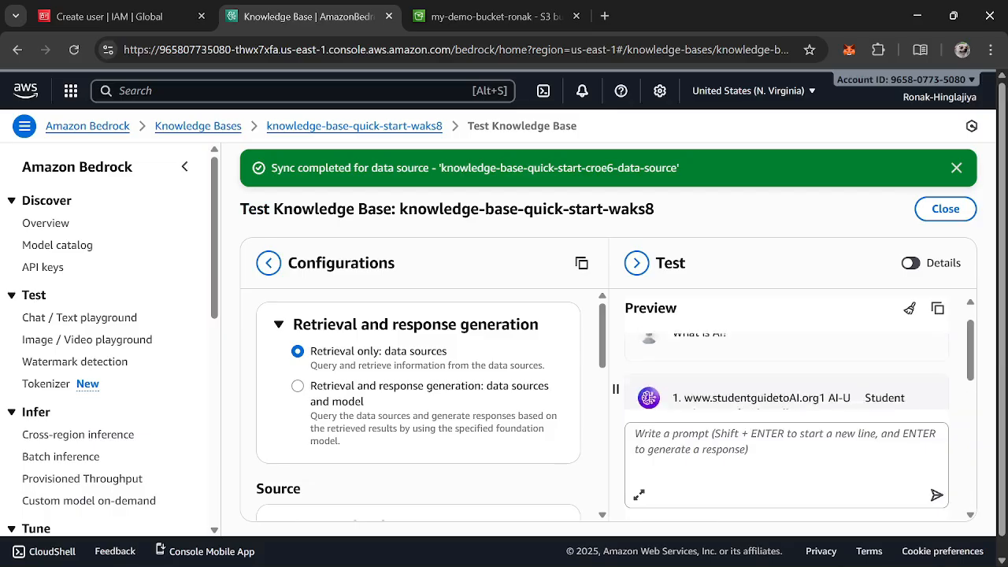
scroll(729, 370, "down", 8)
scroll(888, 386, "down", 5)
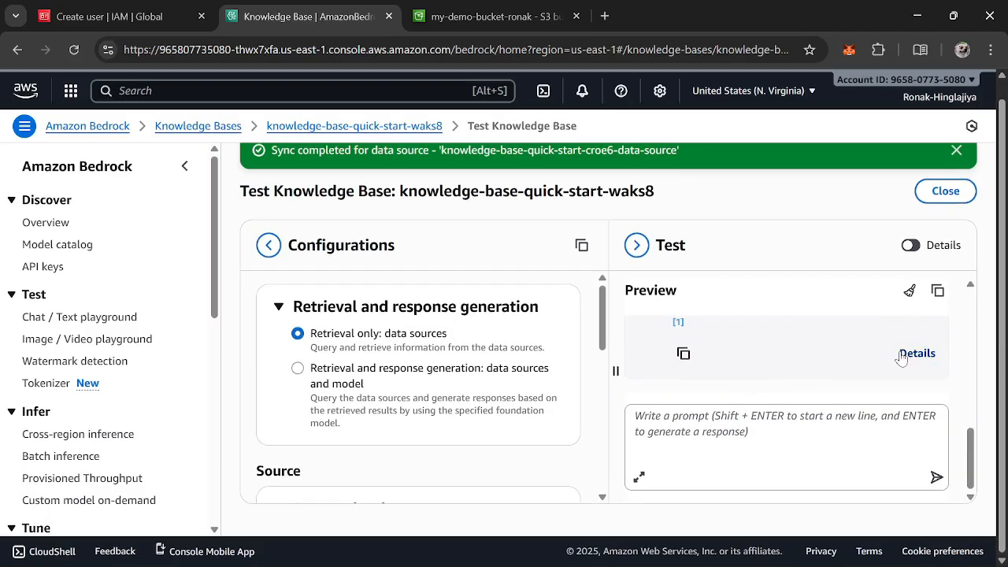
left_click(917, 356)
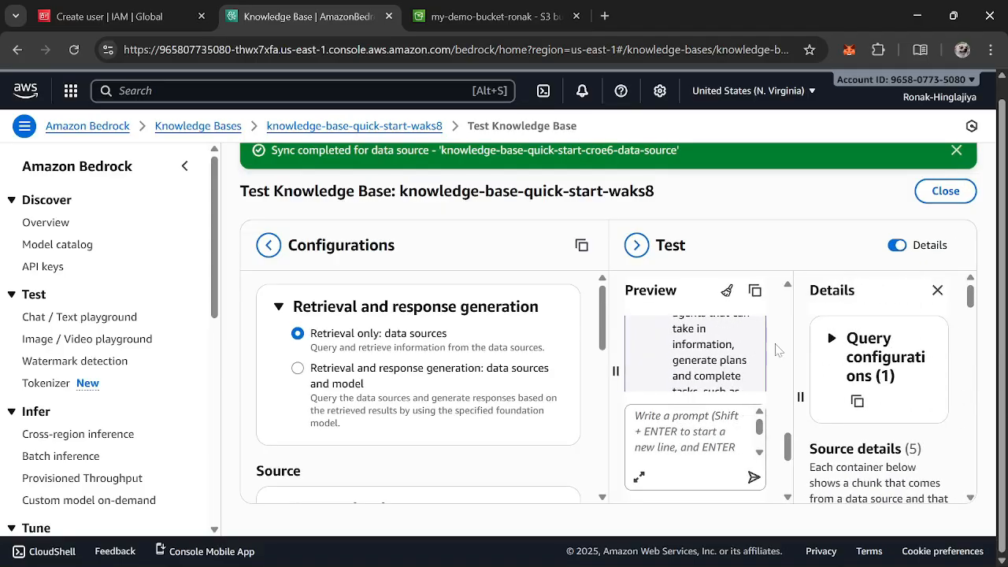
left_click(269, 245)
Expand the retrieved source chunks in the details panel to read their text and scores, then close the test panel
scroll(497, 333, "up", 10)
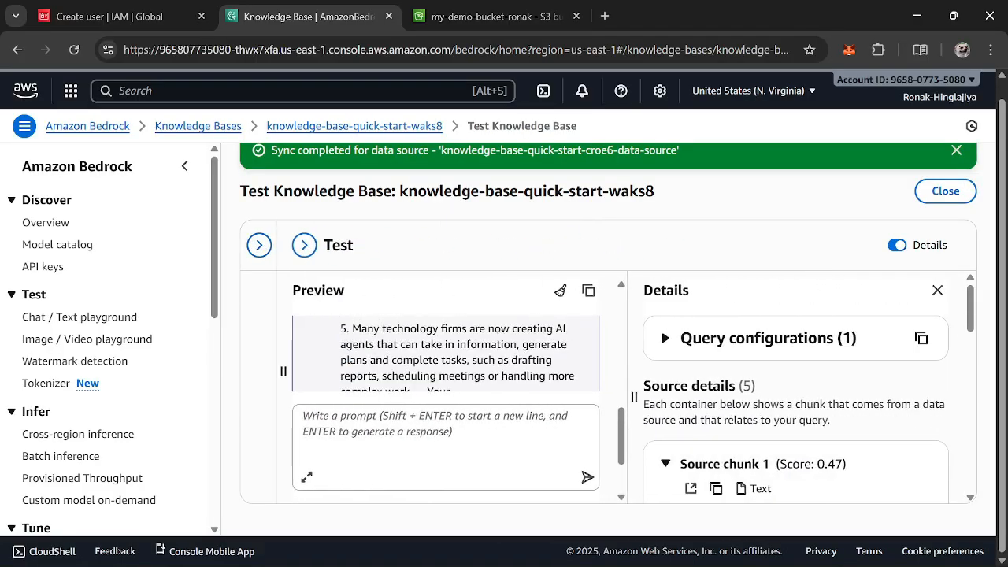
scroll(498, 334, "down", 10)
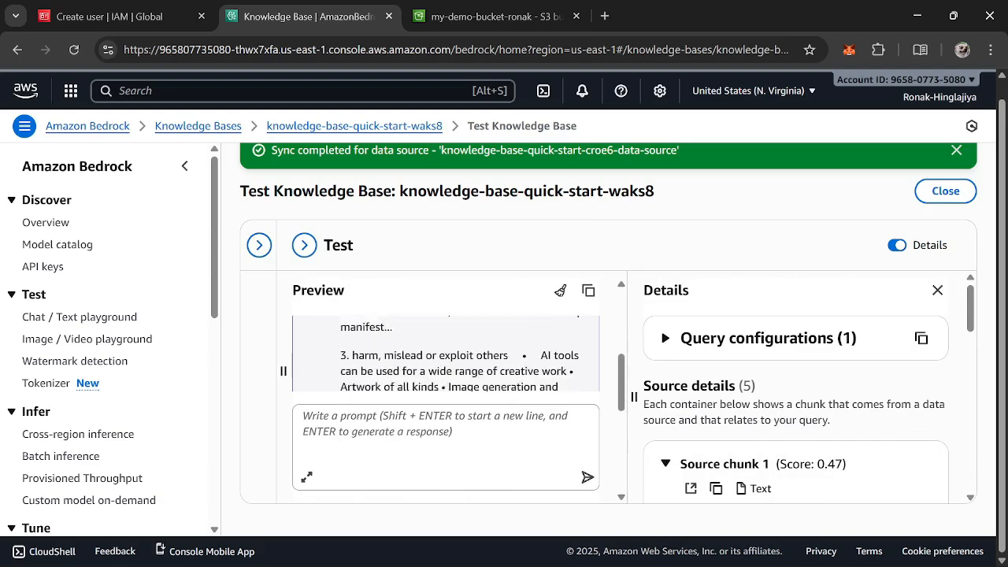
left_click(486, 425)
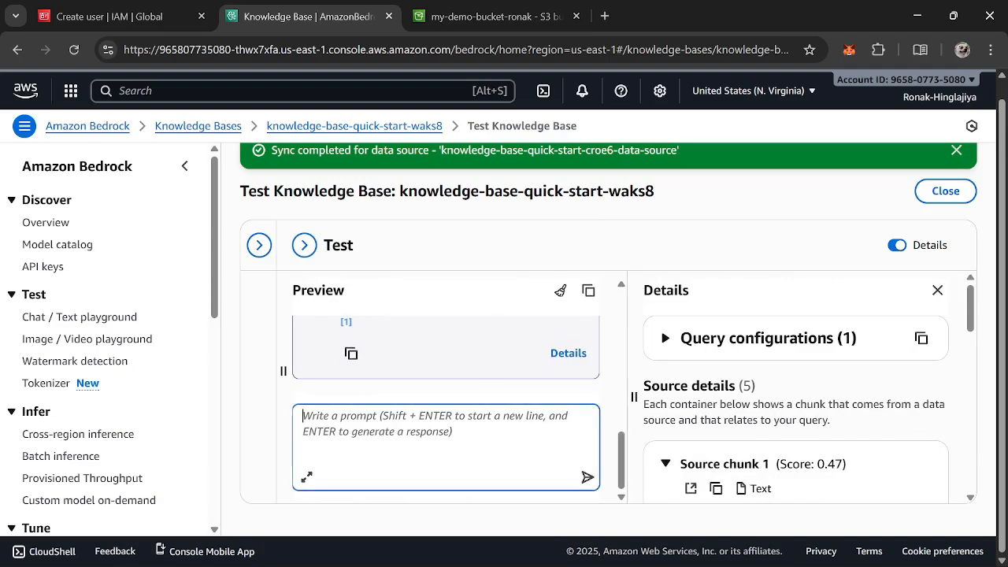
scroll(859, 394, "down", 10)
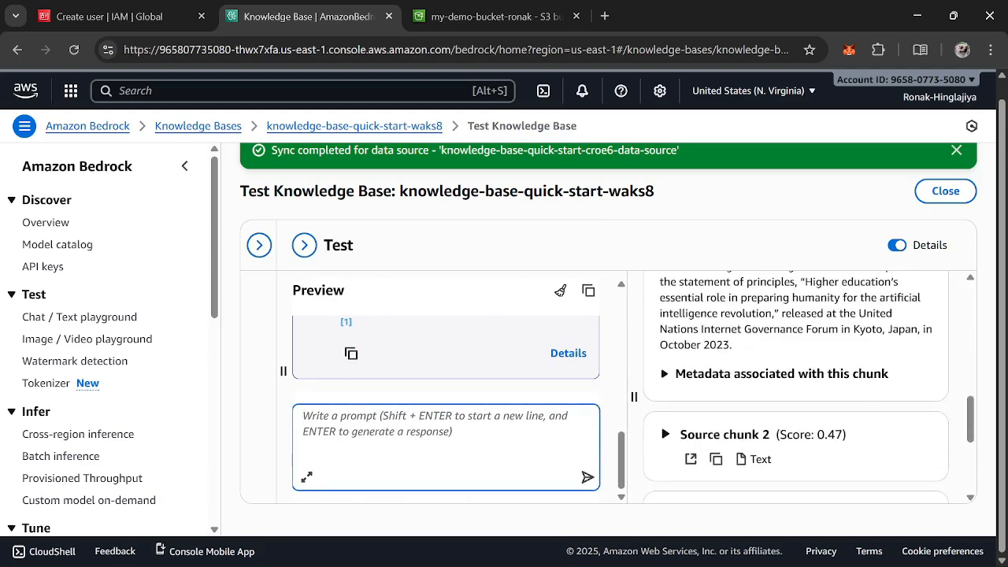
scroll(860, 395, "up", 4)
scroll(862, 394, "down", 10)
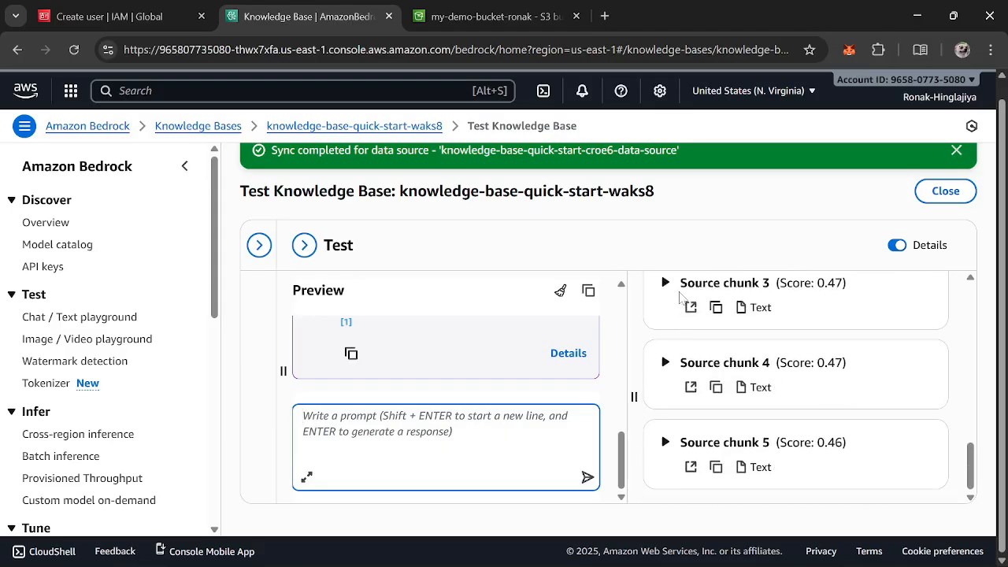
left_click(651, 288)
left_click(664, 282)
scroll(669, 330, "down", 8)
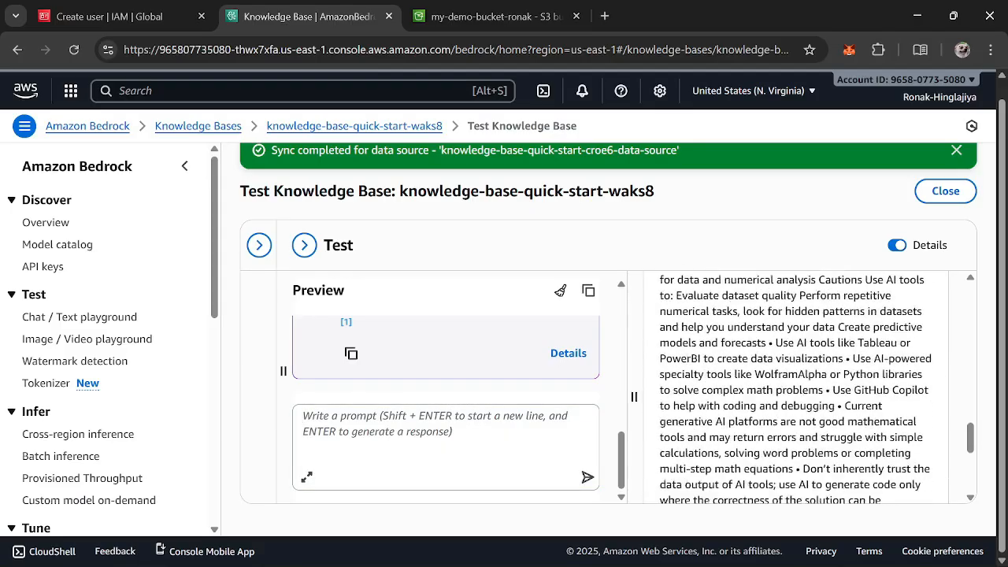
left_click(665, 363)
scroll(676, 397, "down", 5)
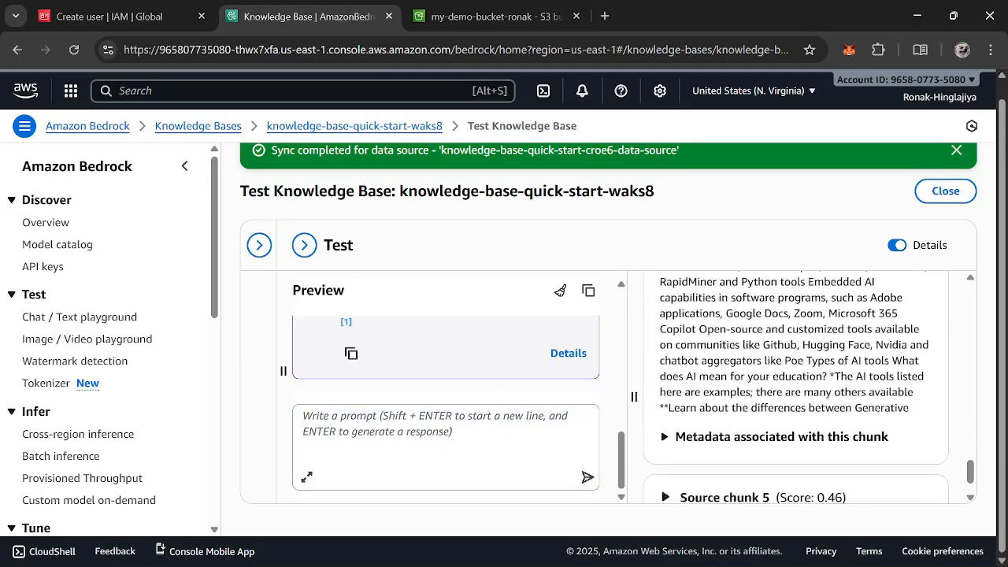
left_click(666, 442)
scroll(673, 449, "down", 6)
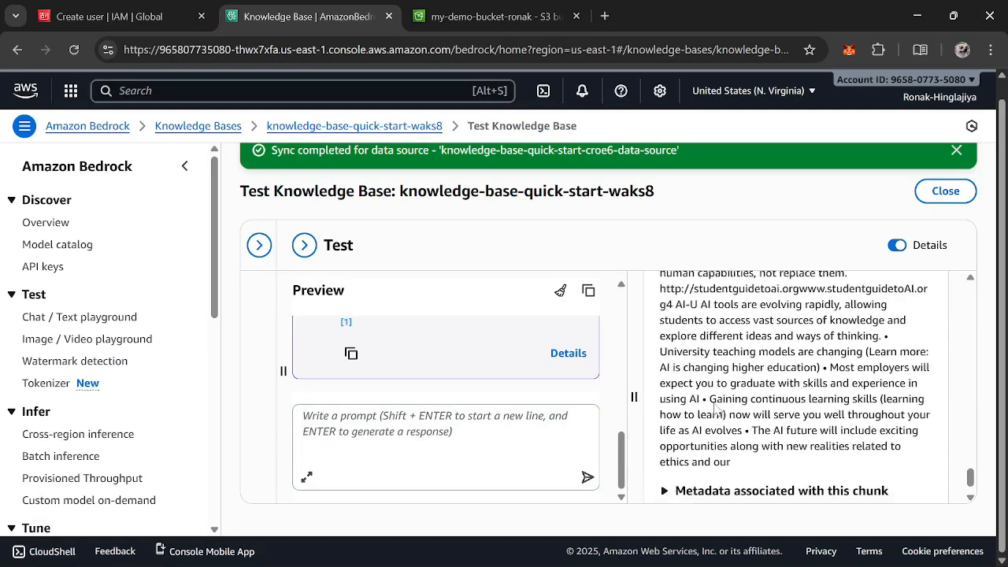
scroll(899, 159, "up", 1)
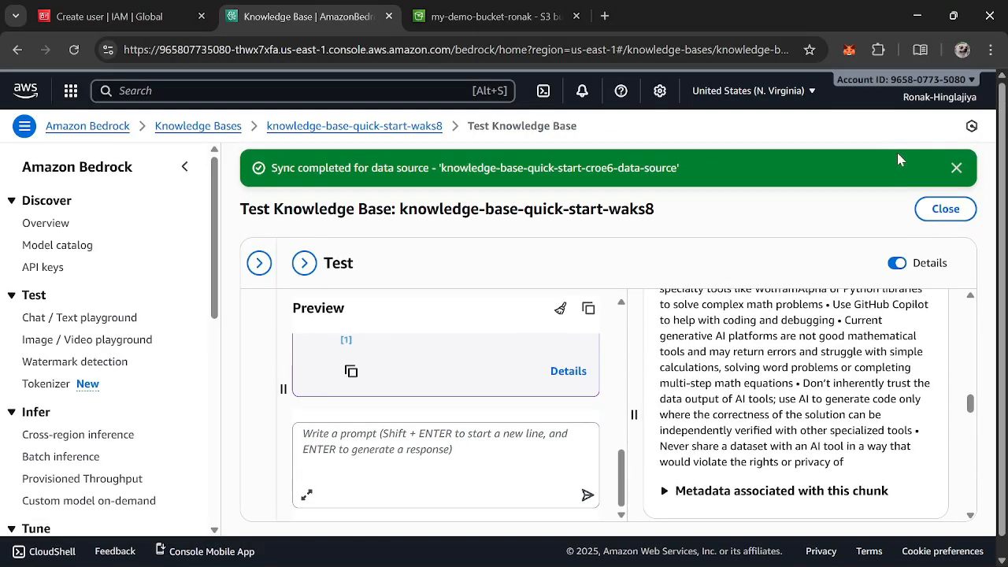
left_click(941, 208)
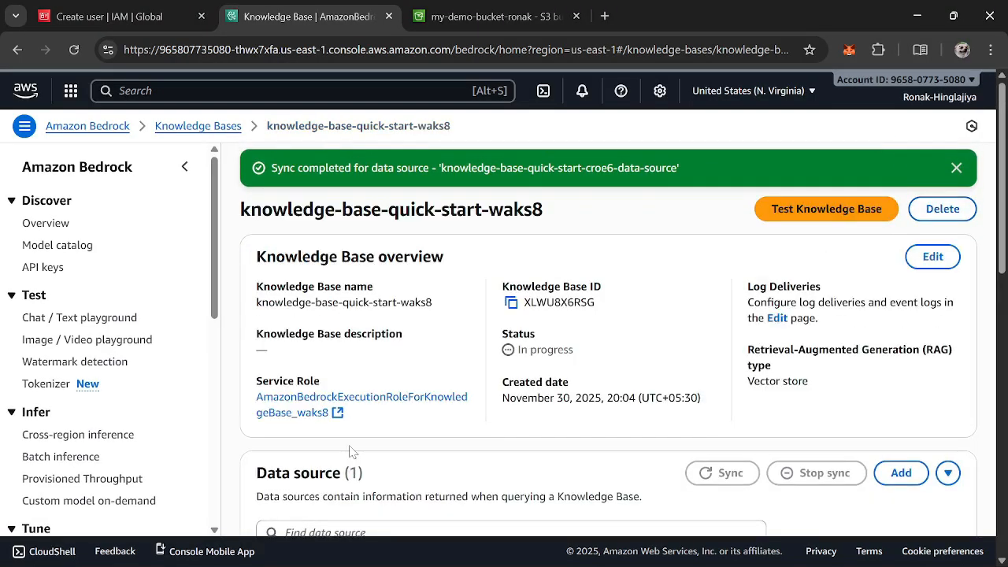
Delete the knowledge base's S3 data source, confirming by entering 'delete'
scroll(478, 349, "down", 5)
scroll(477, 350, "up", 10)
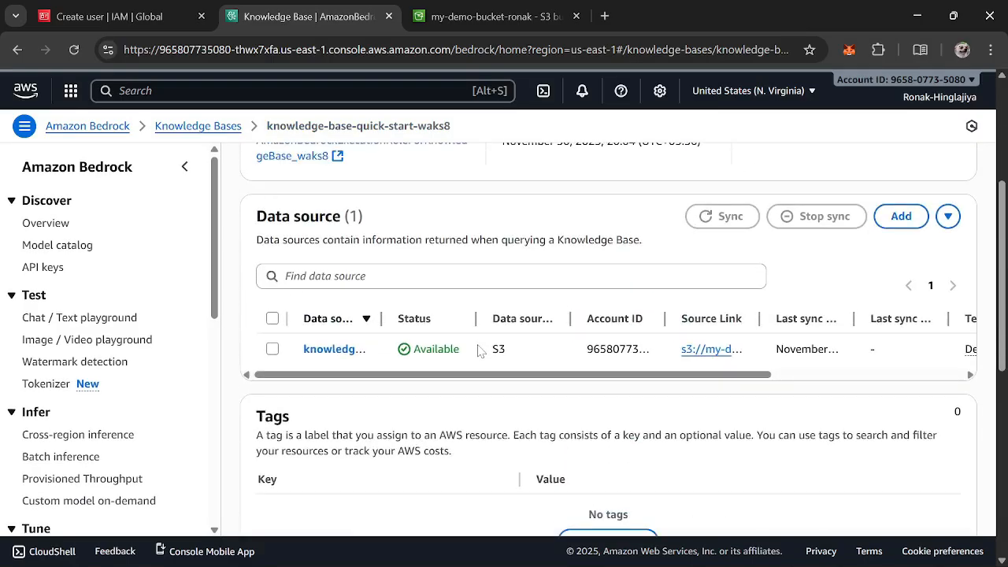
left_click(273, 349)
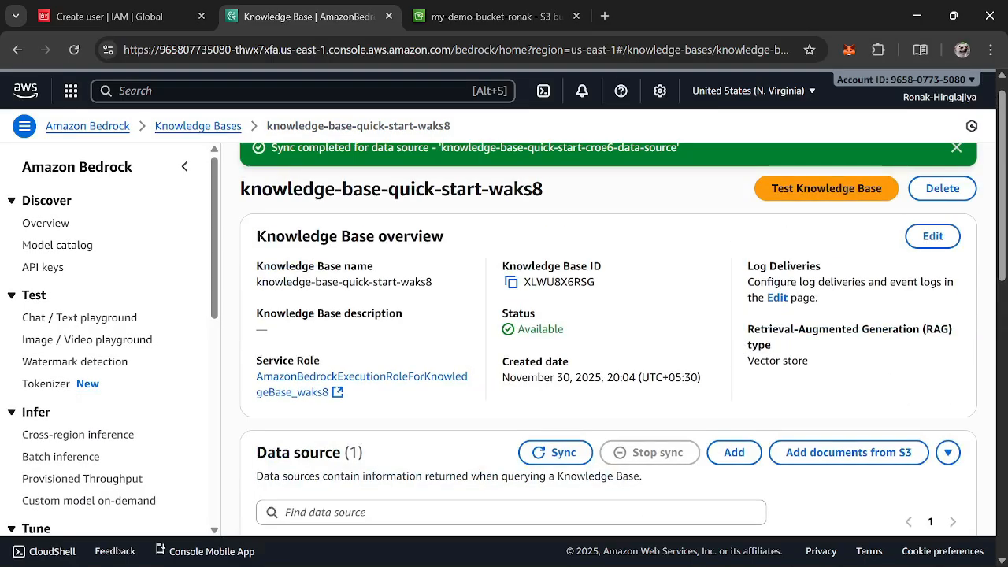
scroll(740, 315, "down", 3)
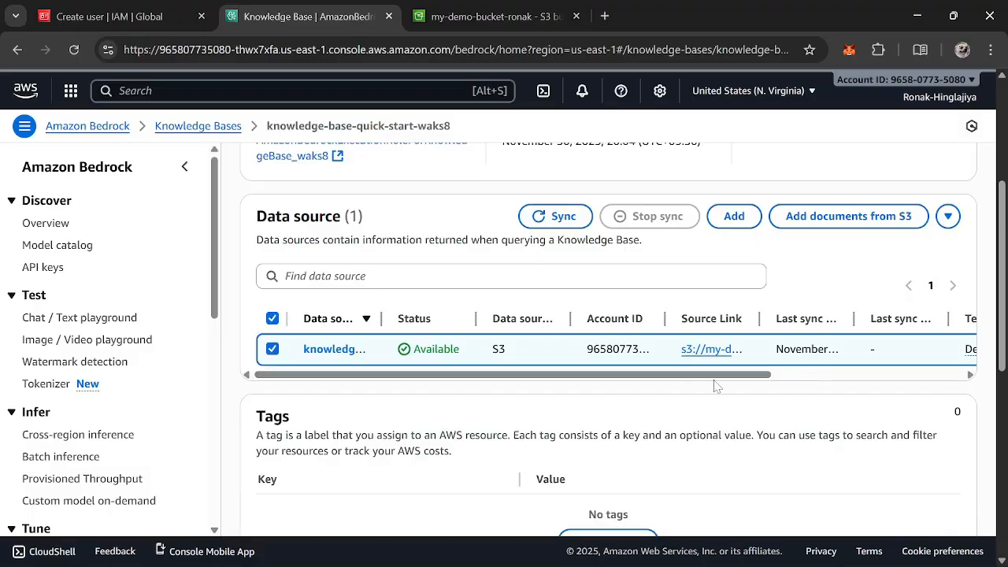
left_click_drag(725, 375, 855, 375)
left_click(949, 217)
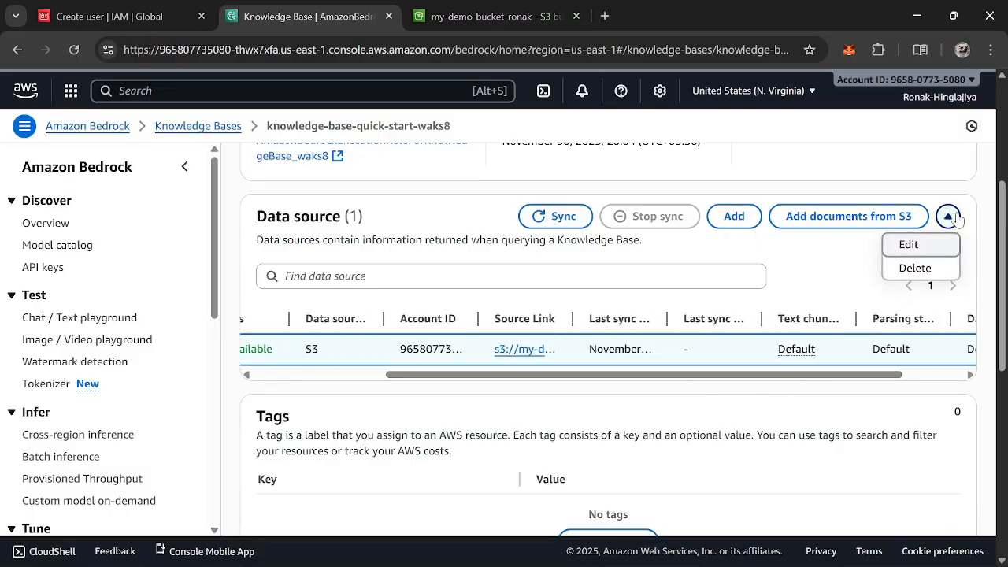
left_click(914, 269)
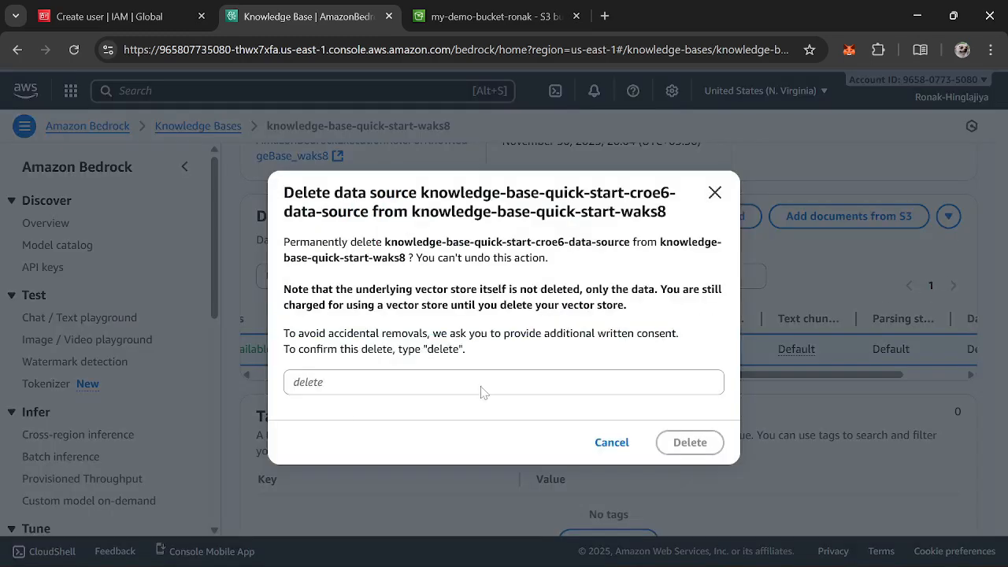
left_click(367, 385)
type("de")
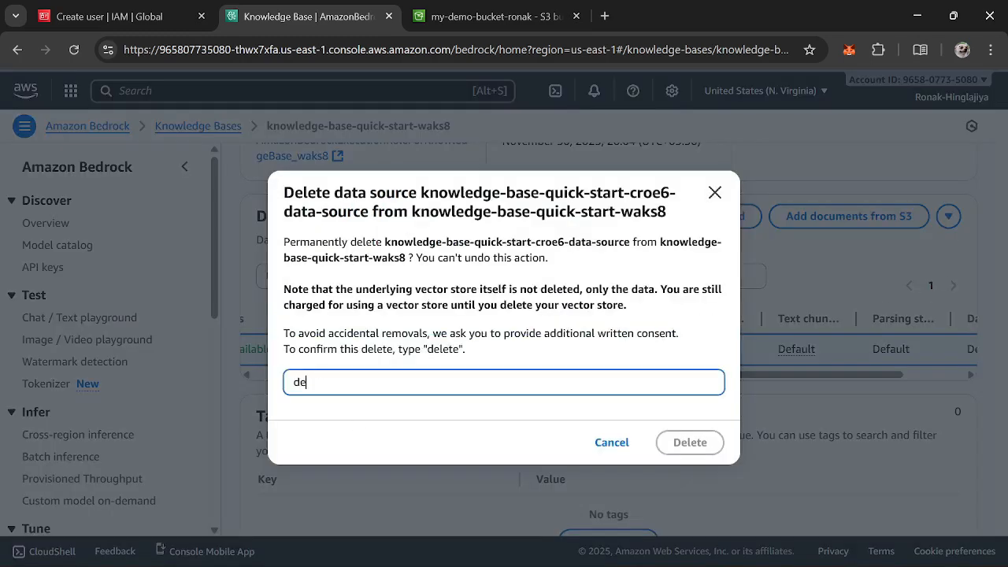
type("lete")
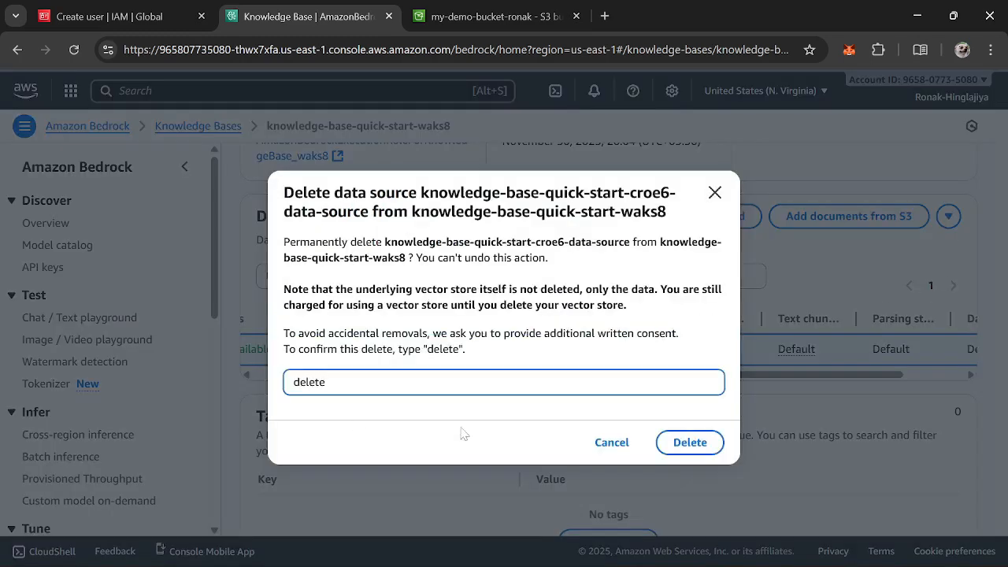
left_click(693, 445)
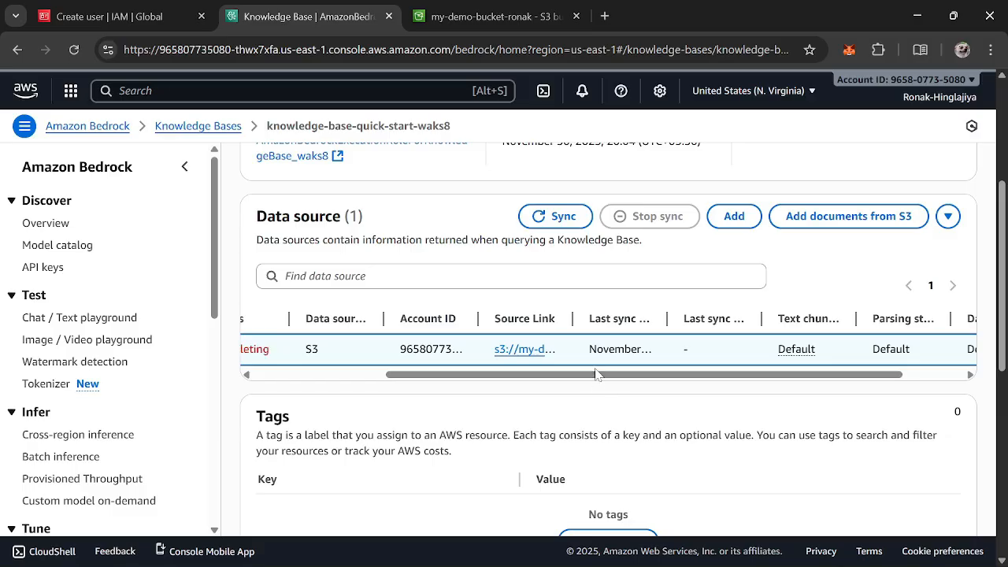
Delete the knowledge-base-quick-start-waks8 knowledge base, confirming by entering 'delete'
left_click_drag(599, 375, 307, 382)
scroll(454, 367, "up", 1)
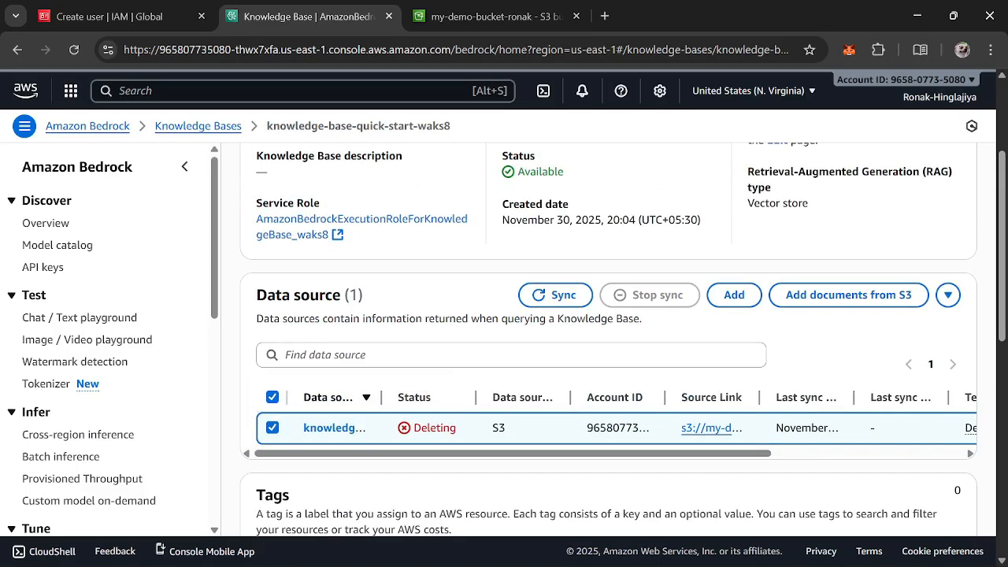
scroll(453, 365, "up", 2)
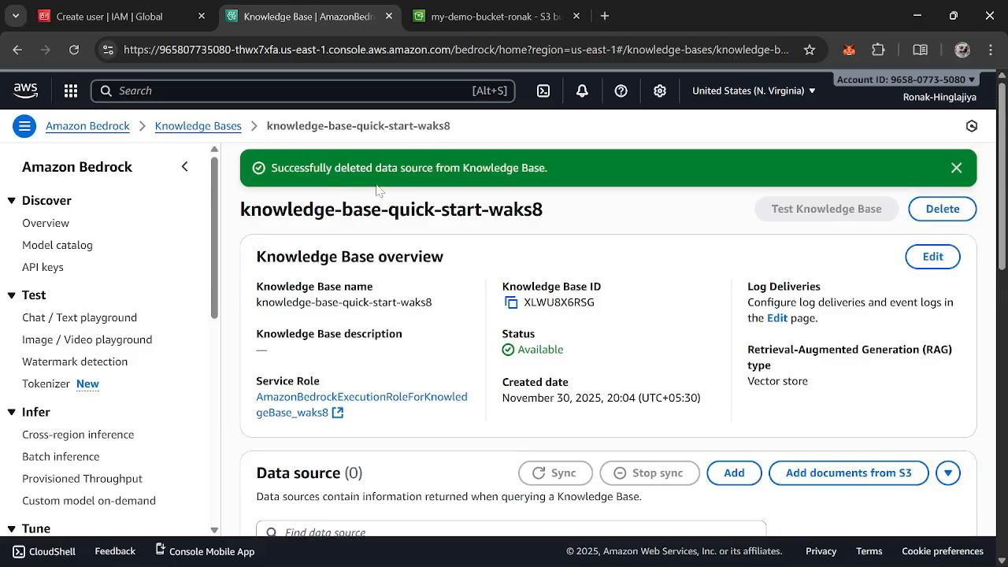
left_click(958, 210)
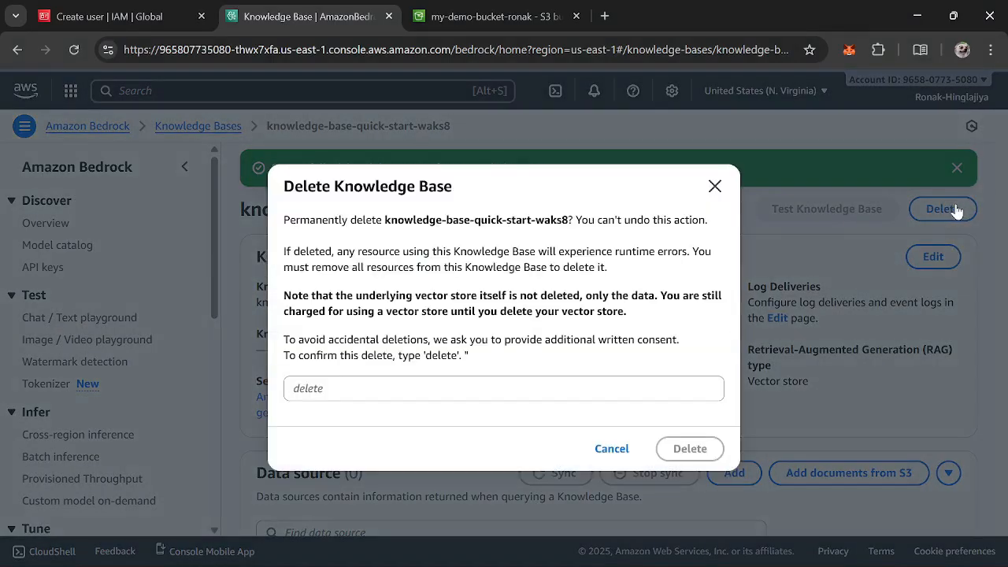
left_click(324, 391)
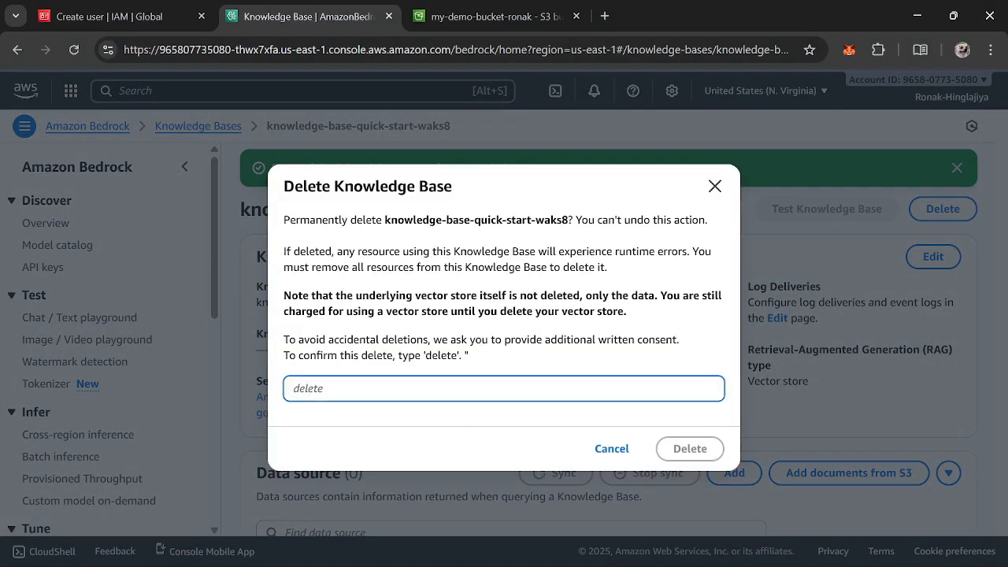
type("delo")
type("te")
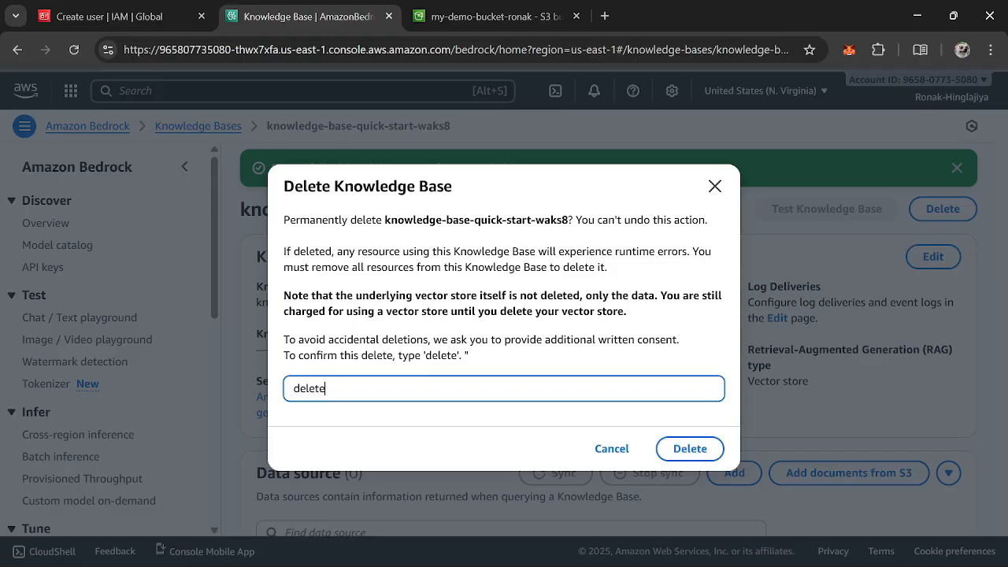
left_click(705, 444)
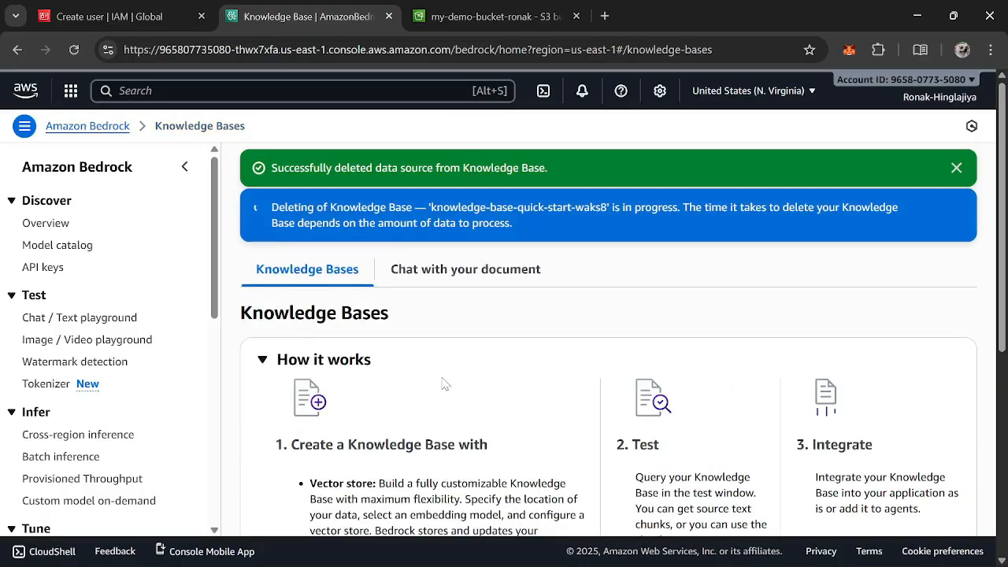
Switch to the S3 tab and navigate back through the bucket pages to the general purpose buckets list
scroll(443, 384, "down", 1)
scroll(443, 384, "down", 4)
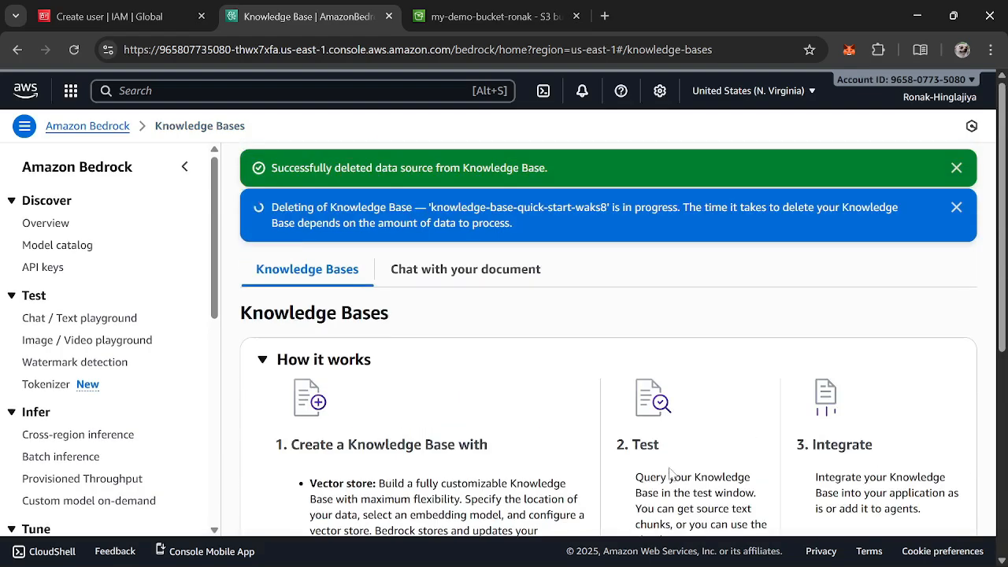
scroll(415, 370, "down", 4)
left_click(497, 16)
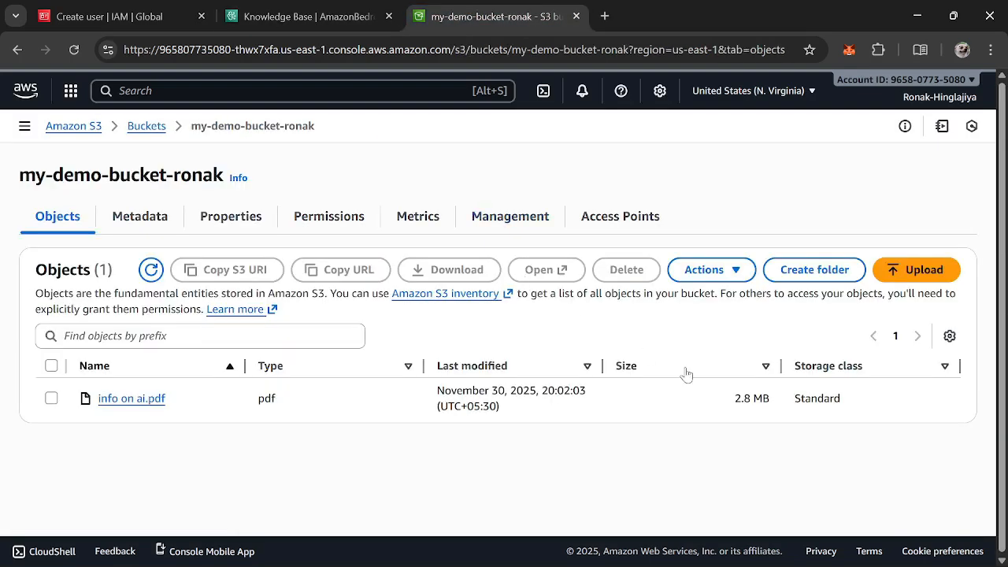
left_click(17, 50)
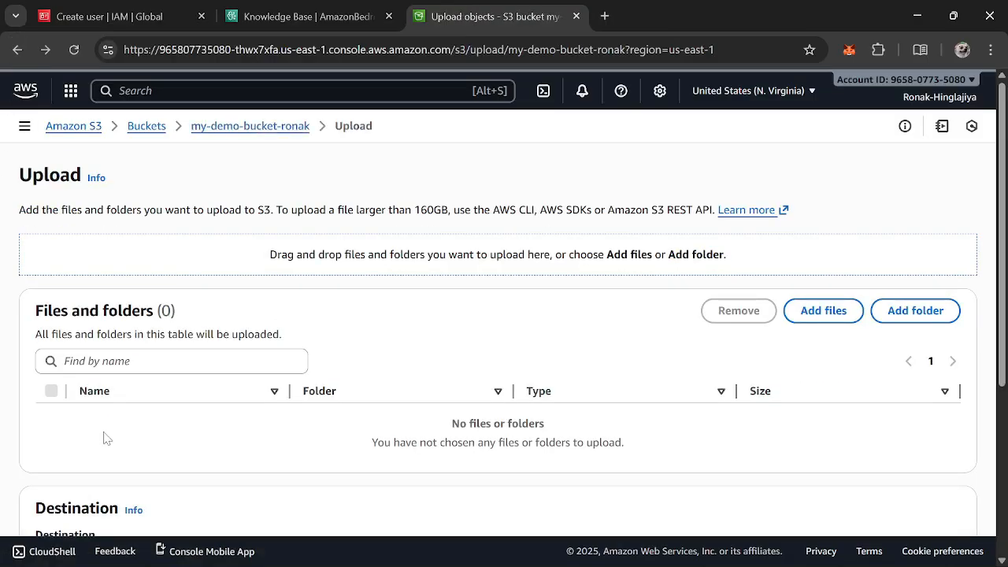
scroll(203, 376, "down", 3)
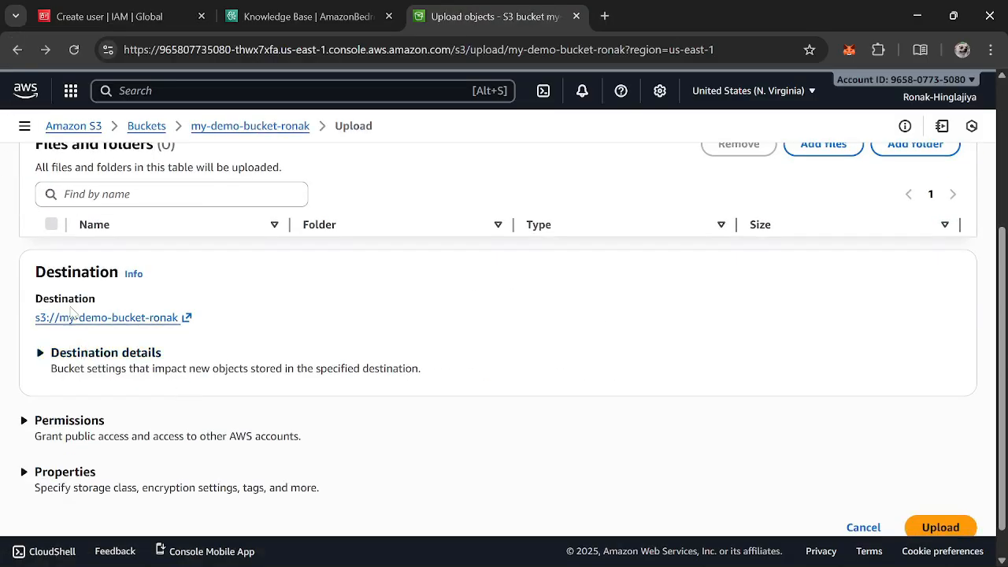
scroll(71, 315, "up", 3)
scroll(504, 416, "down", 3)
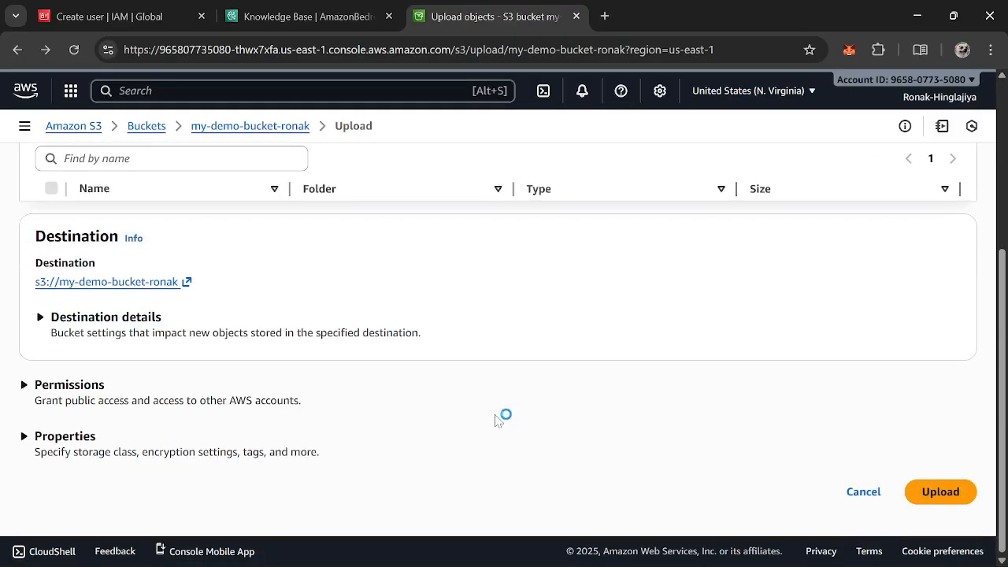
scroll(252, 413, "up", 3)
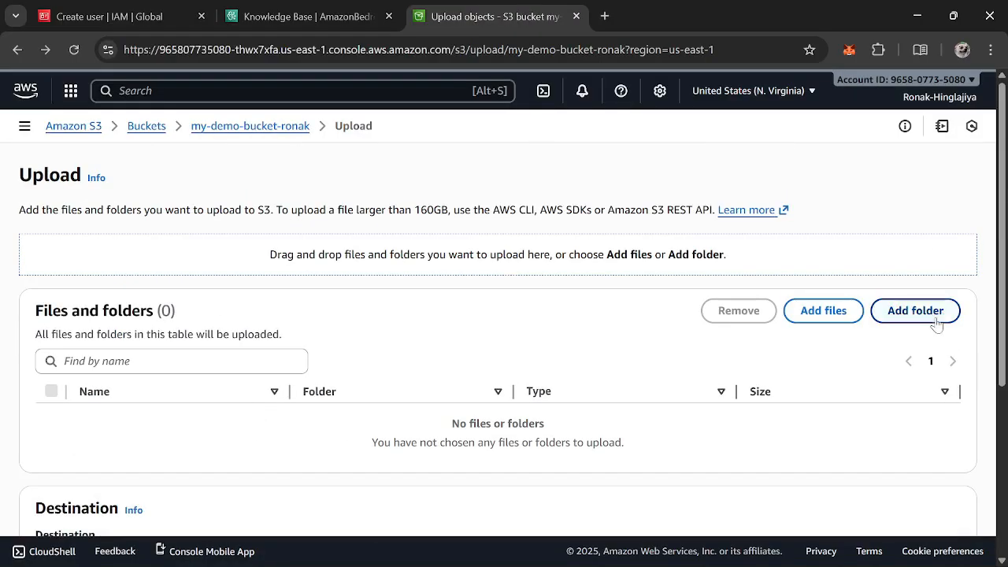
left_click(14, 51)
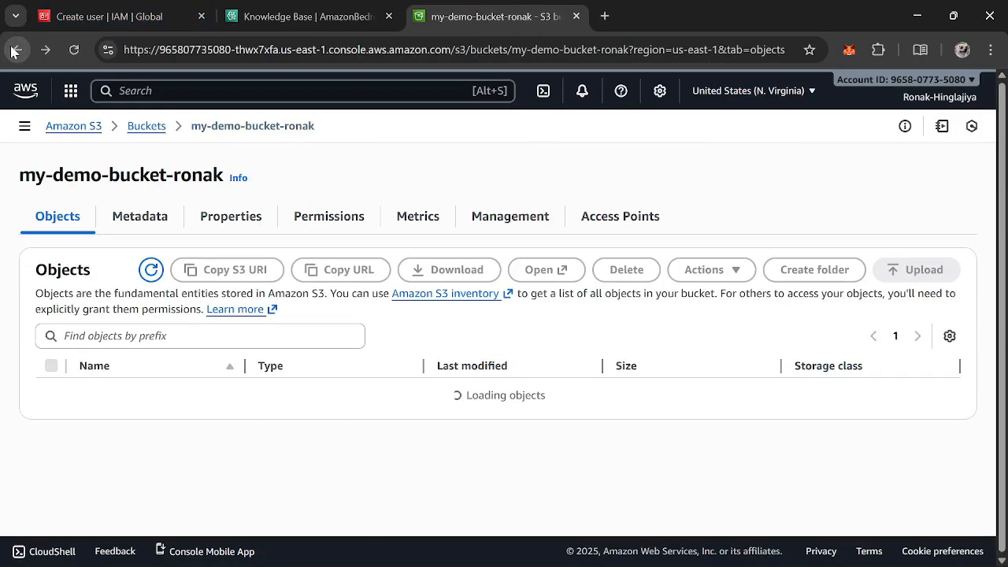
left_click(15, 51)
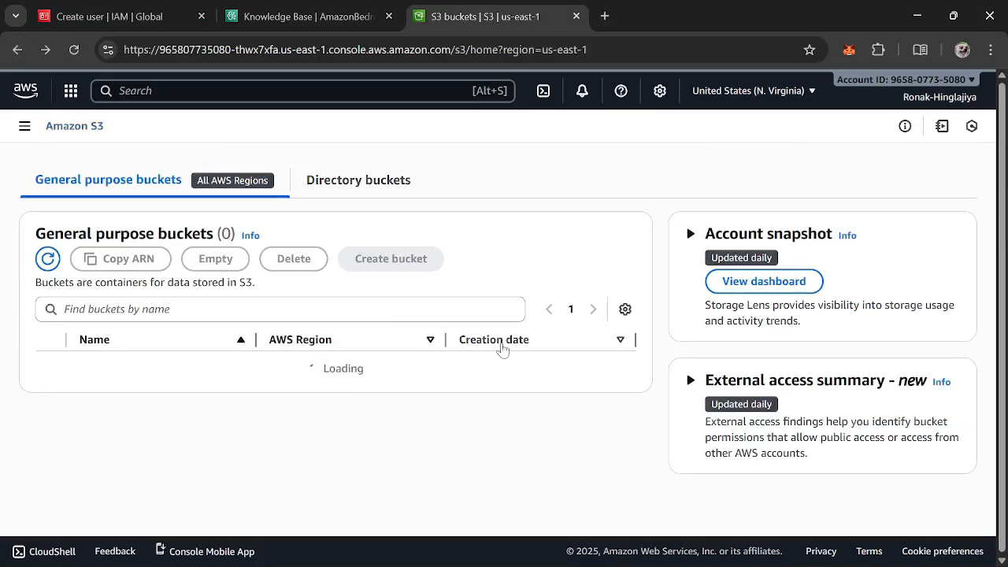
Try to delete the my-demo-bucket-ronak bucket, opening the empty-bucket page before backing out to the bucket list
left_click(52, 372)
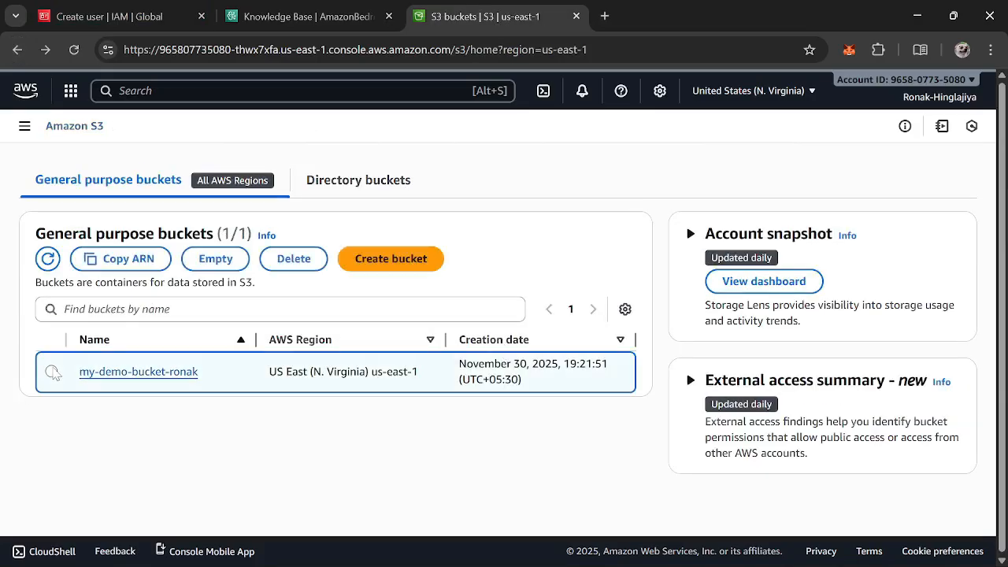
left_click(291, 260)
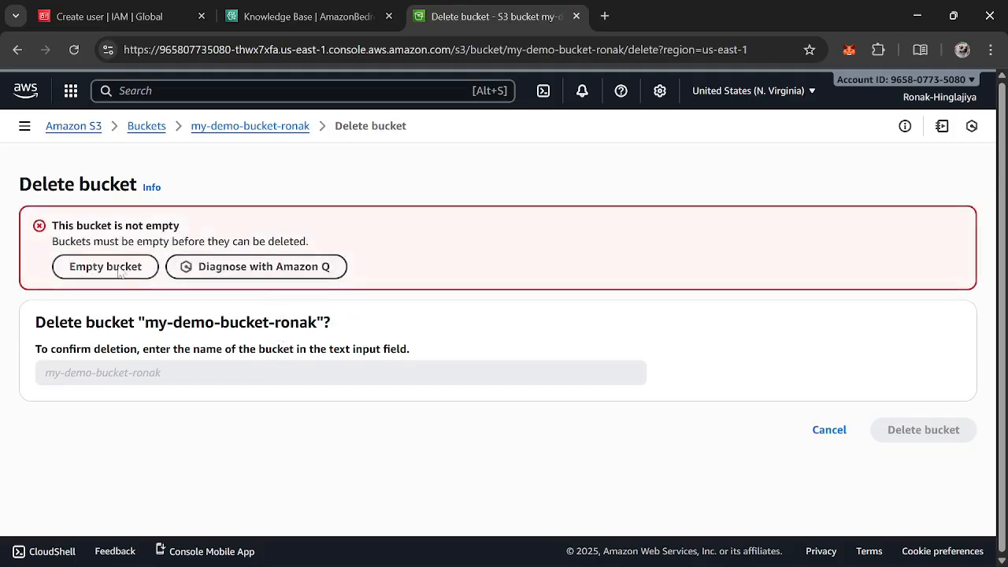
left_click(96, 268)
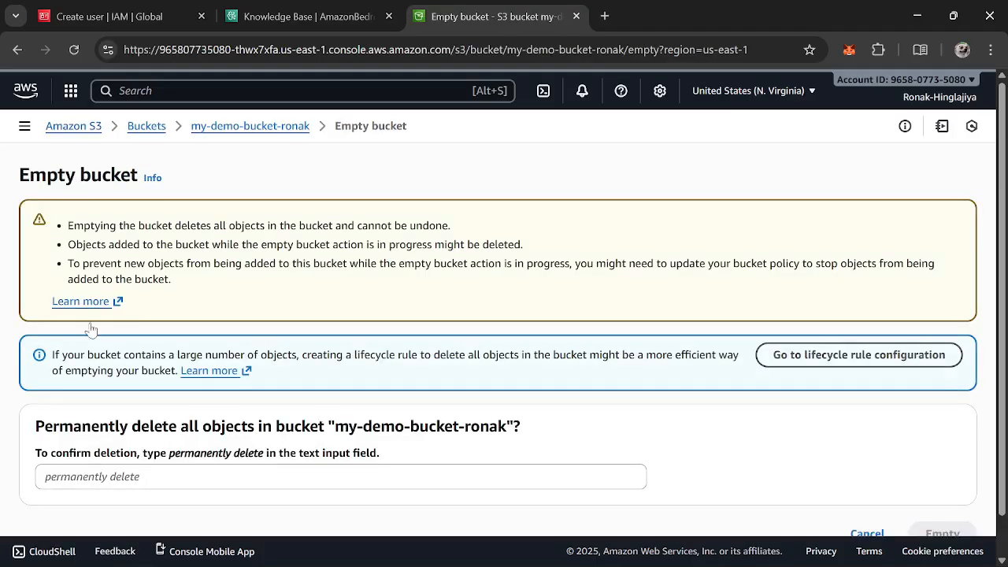
left_click(19, 50)
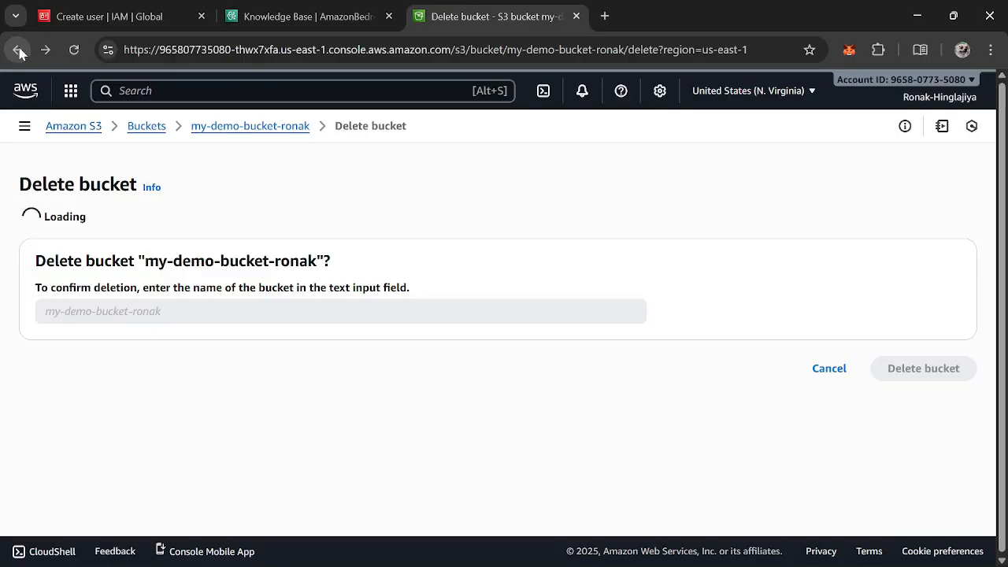
left_click(19, 52)
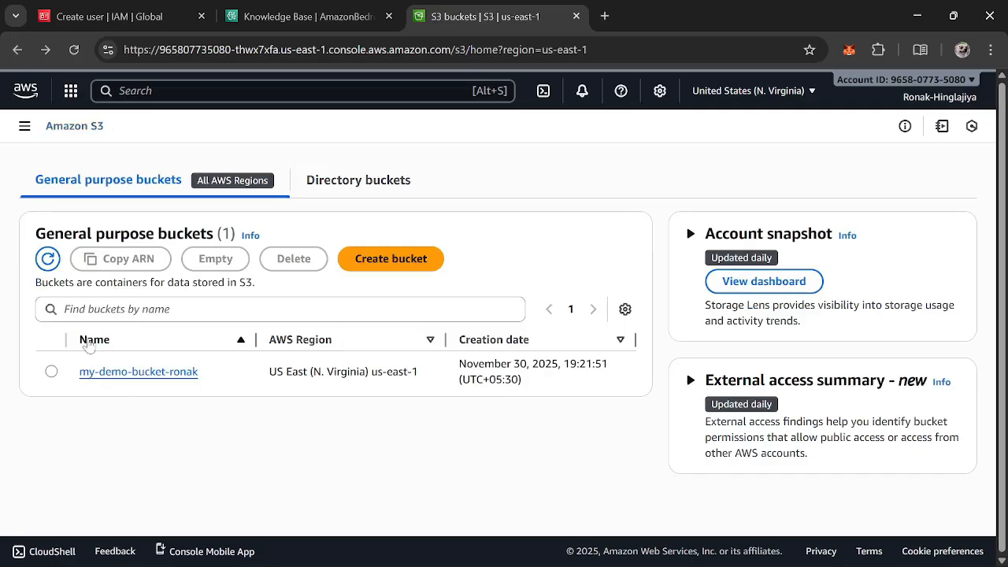
Delete the info on ai.pdf object from my-demo-bucket-ronak, confirming with 'permanently delete', and close the status page
left_click(151, 372)
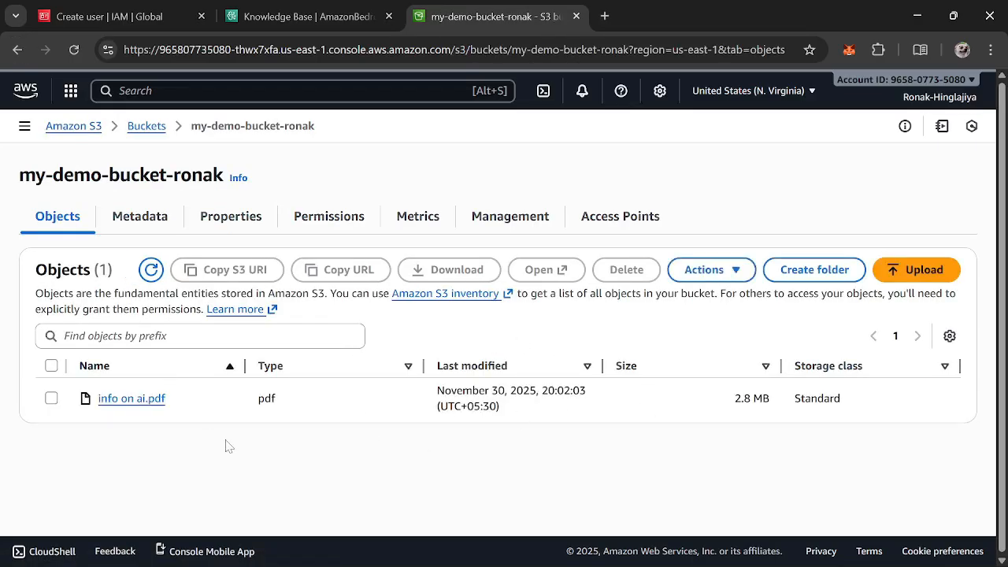
left_click(51, 399)
left_click(627, 269)
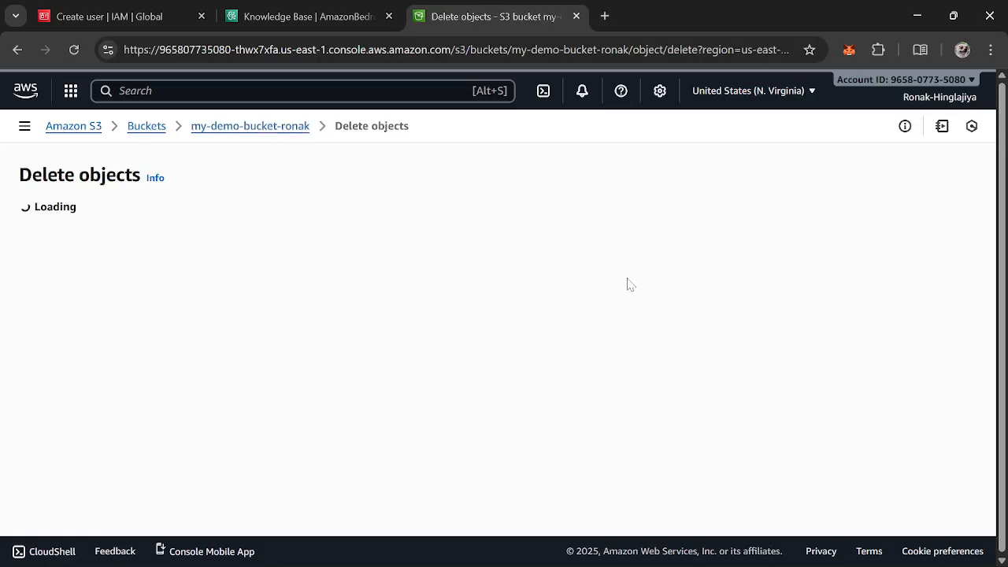
scroll(331, 371, "down", 1)
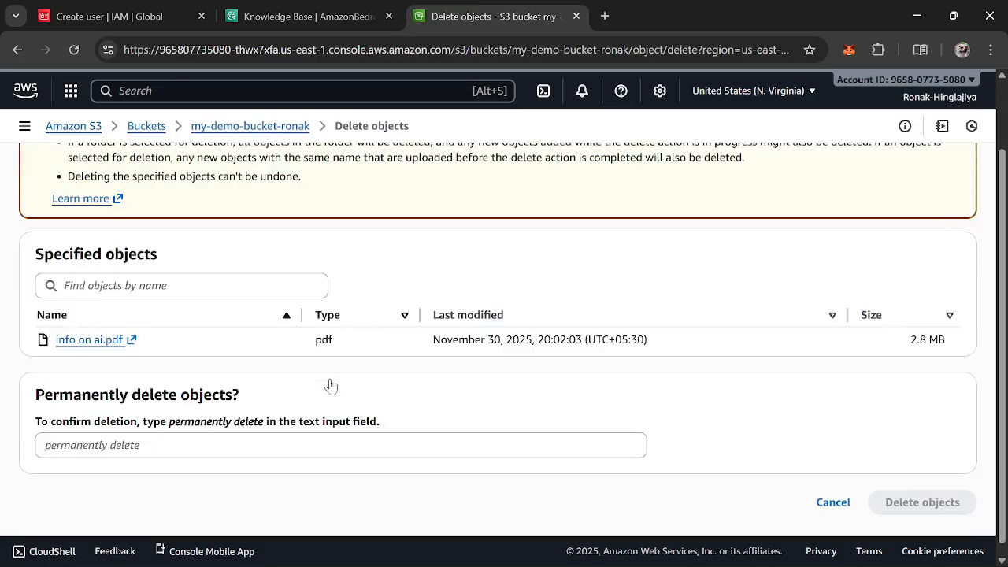
left_click(340, 434)
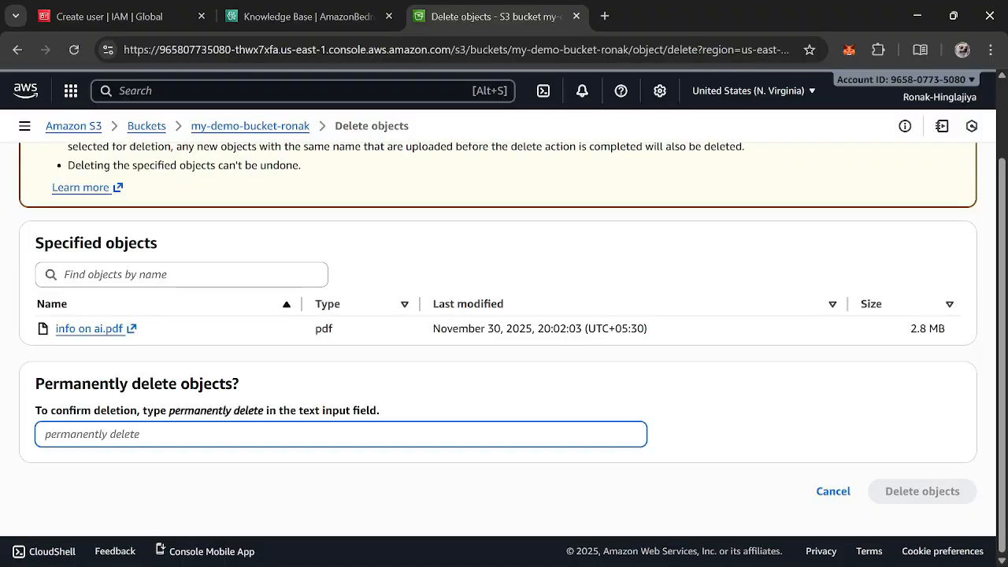
type("p")
key("BackSpace")
key("BackSpace")
key("BackSpace")
key("BackSpace")
key("BackSpace")
key("BackSpace")
type("permananently delete")
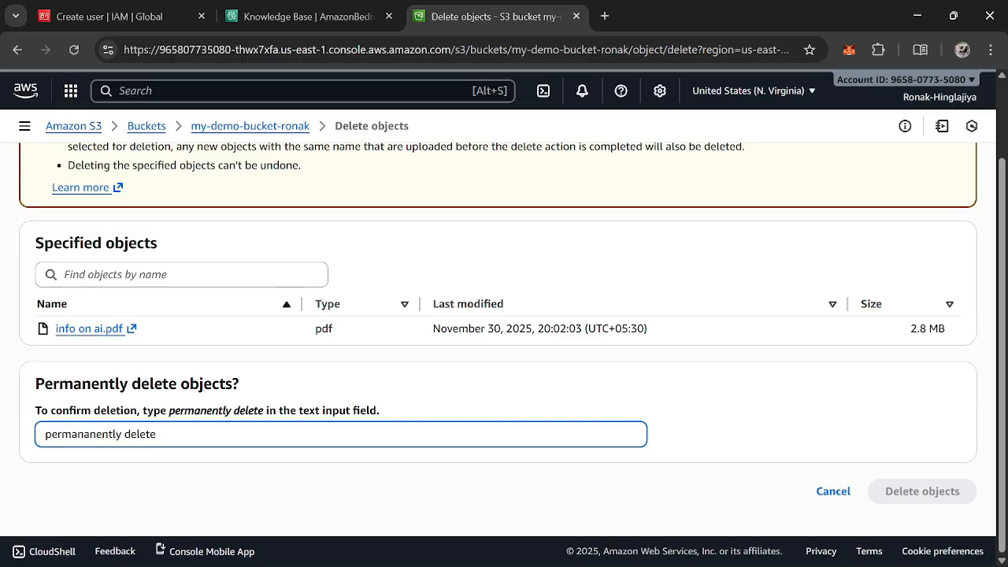
key("Delete")
key("Delete")
left_click(887, 492)
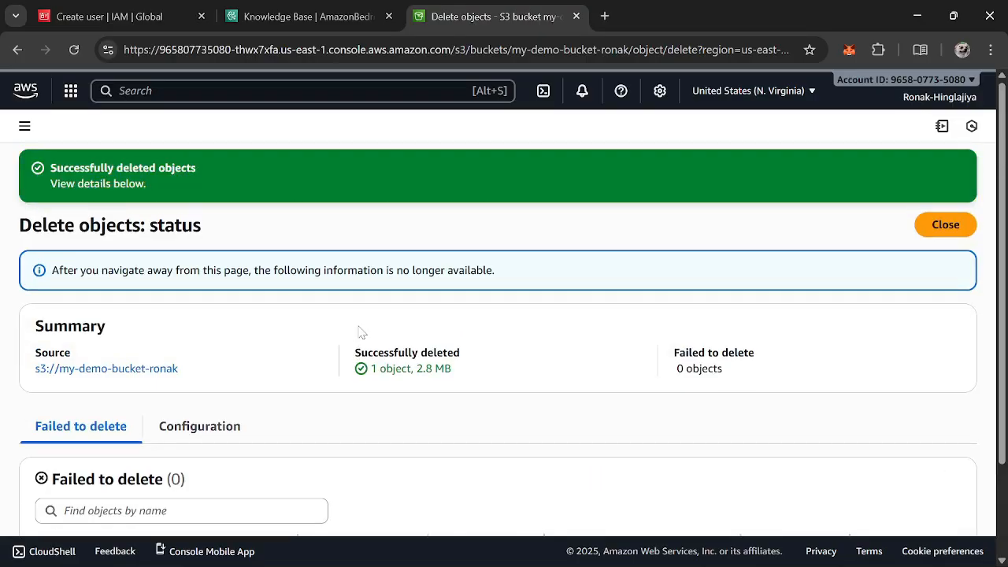
left_click(936, 220)
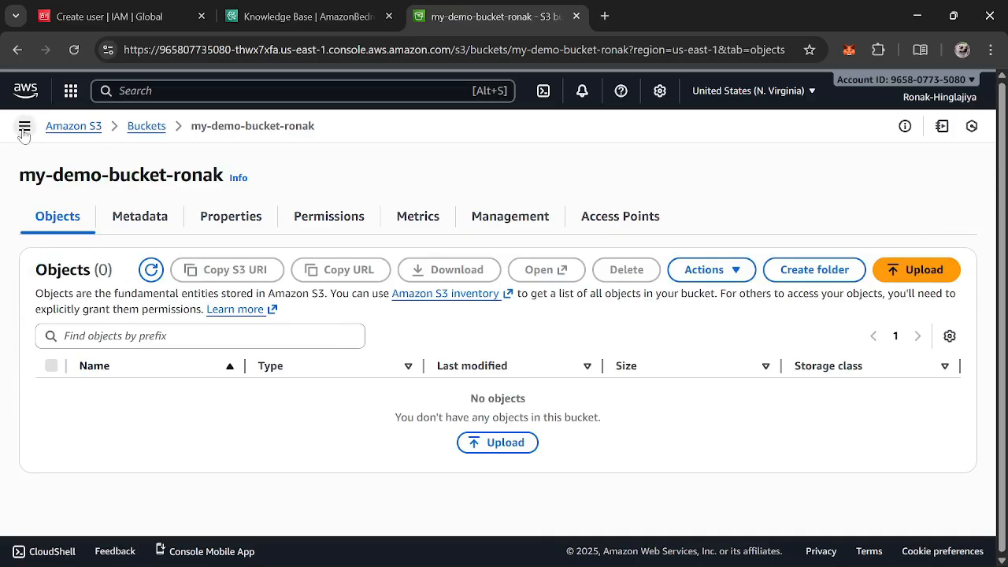
Delete the my-demo-bucket-ronak bucket, confirming by entering its name
left_click(17, 50)
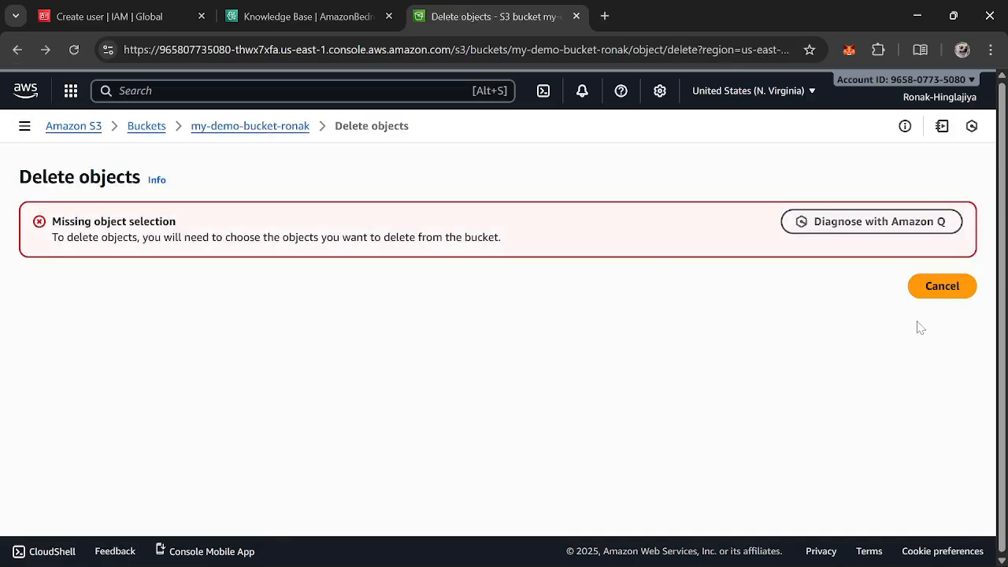
left_click(245, 128)
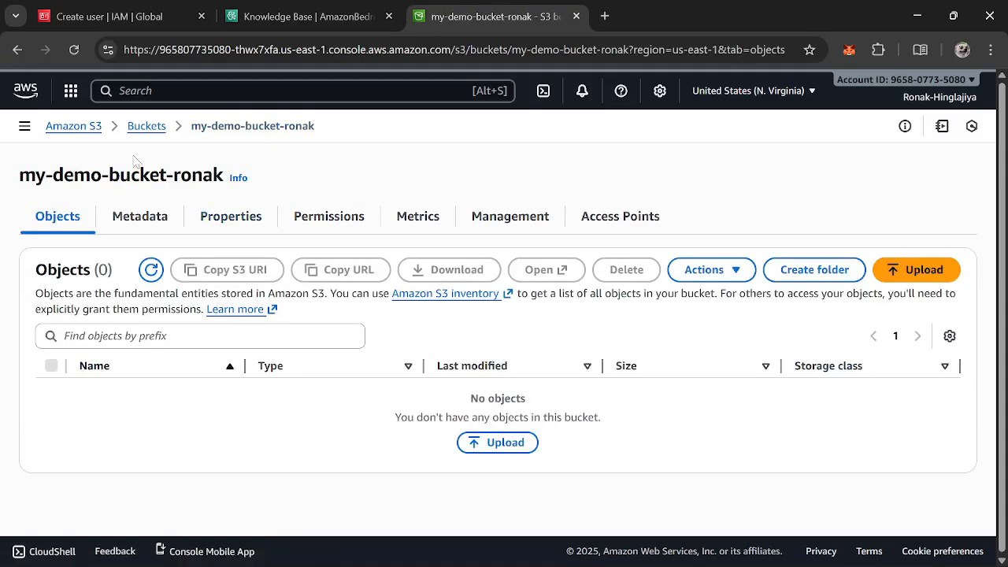
left_click(144, 127)
left_click(52, 370)
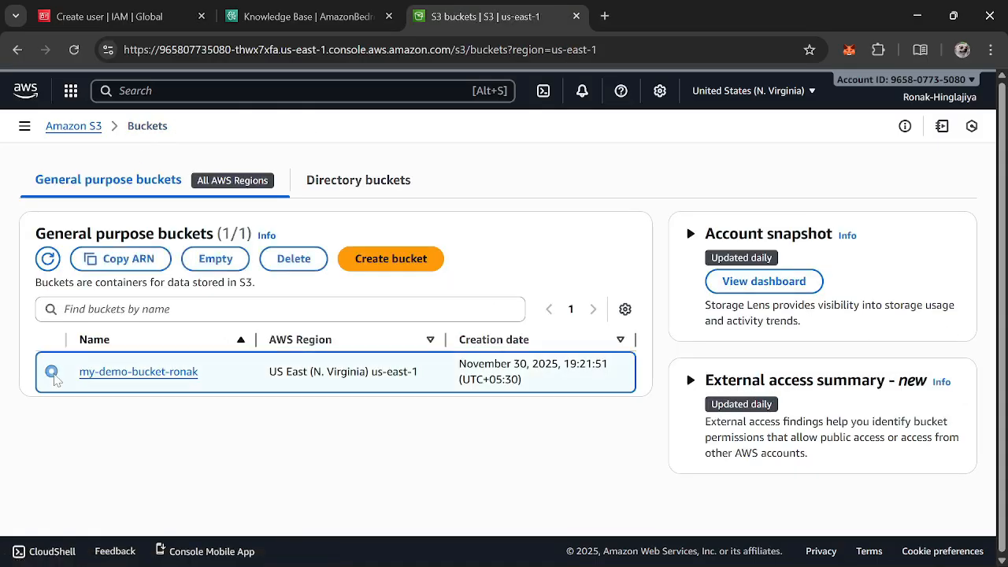
left_click(293, 258)
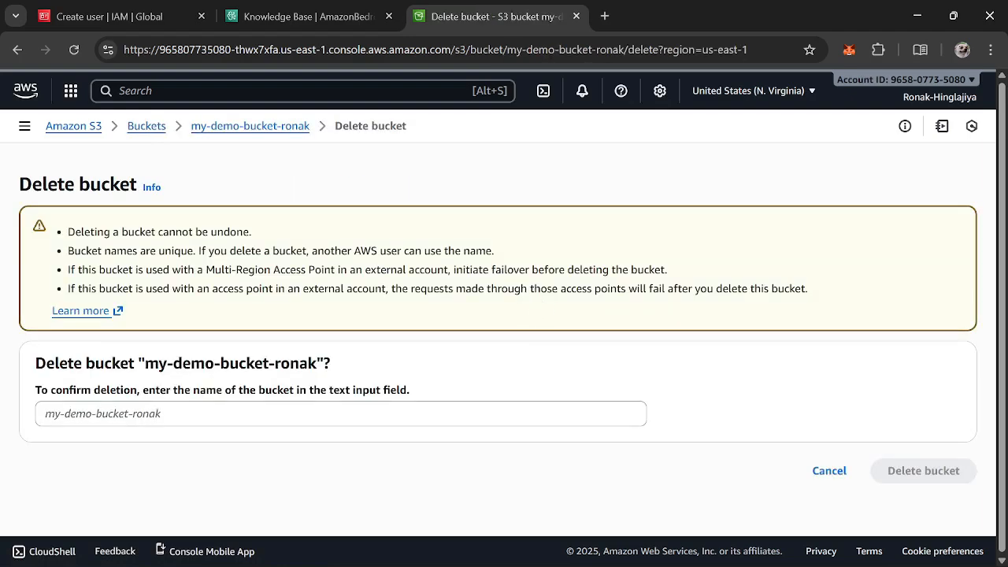
left_click(245, 415)
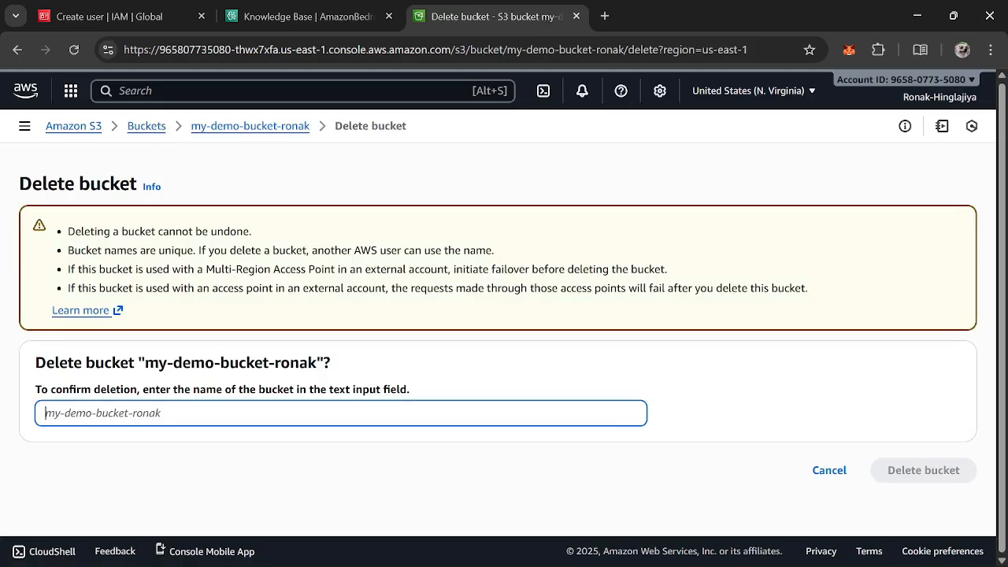
type("my-demo-buck")
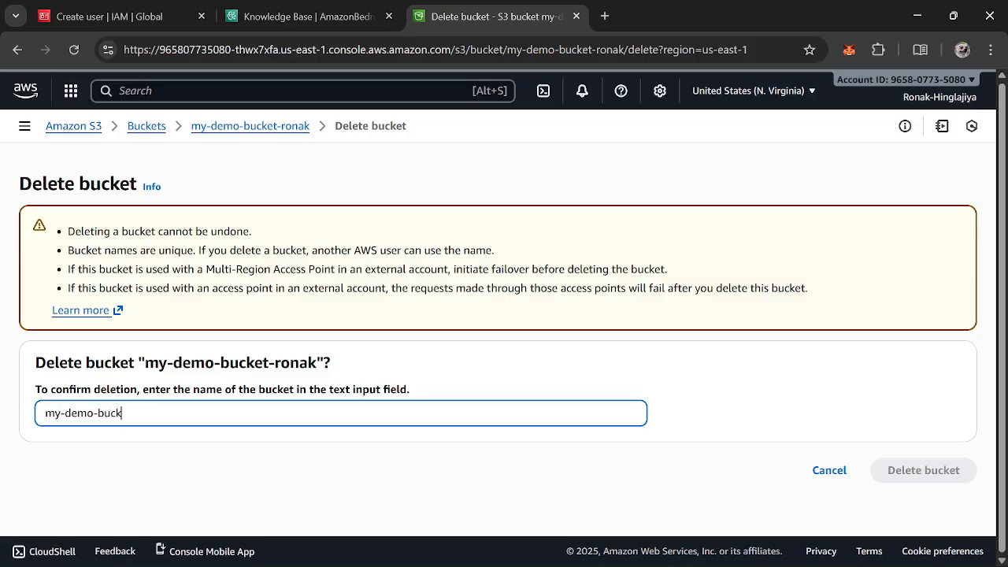
type("et-ronak")
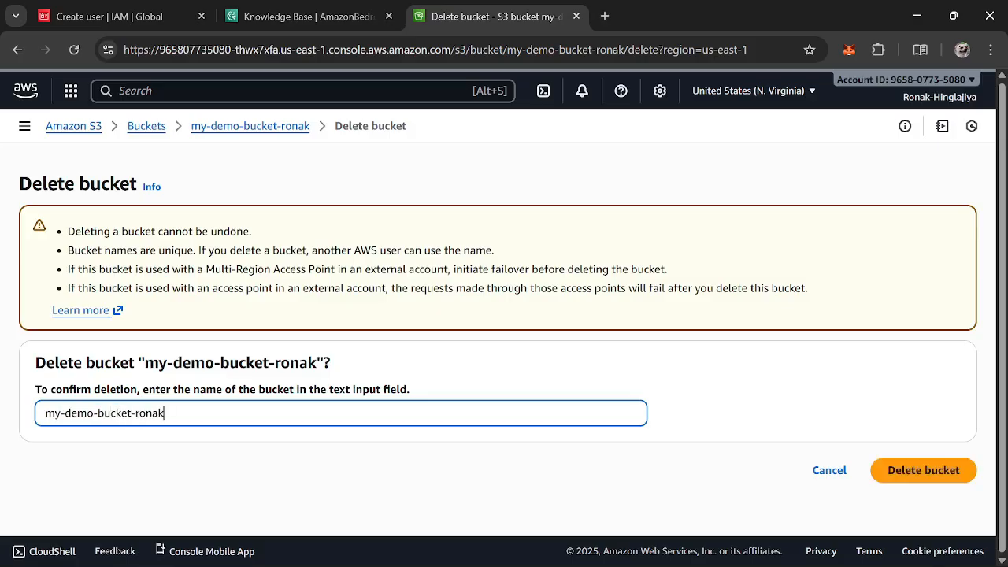
left_click(898, 469)
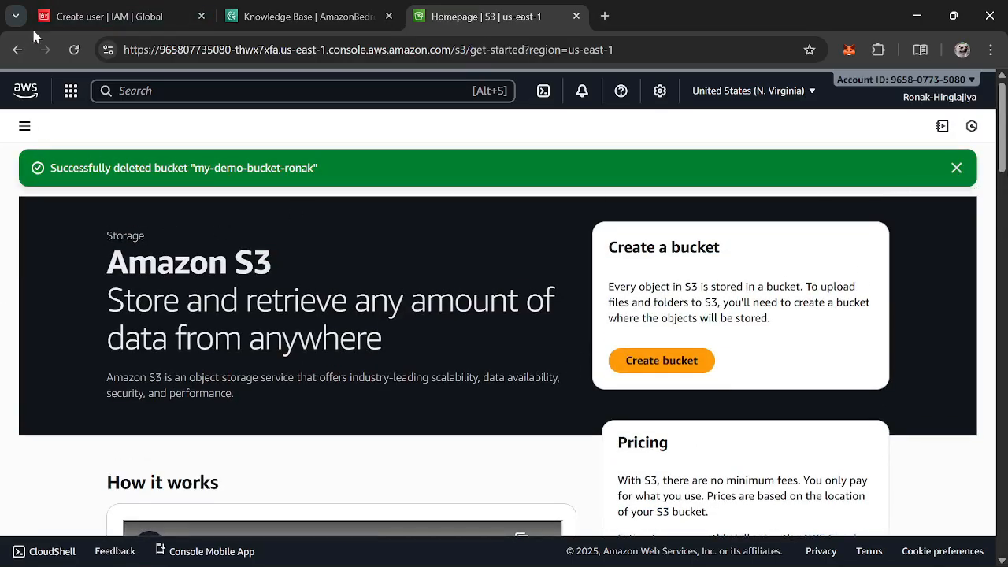
Check the knowledge base's deletion status in the Bedrock tab
left_click(16, 50)
left_click(381, 8)
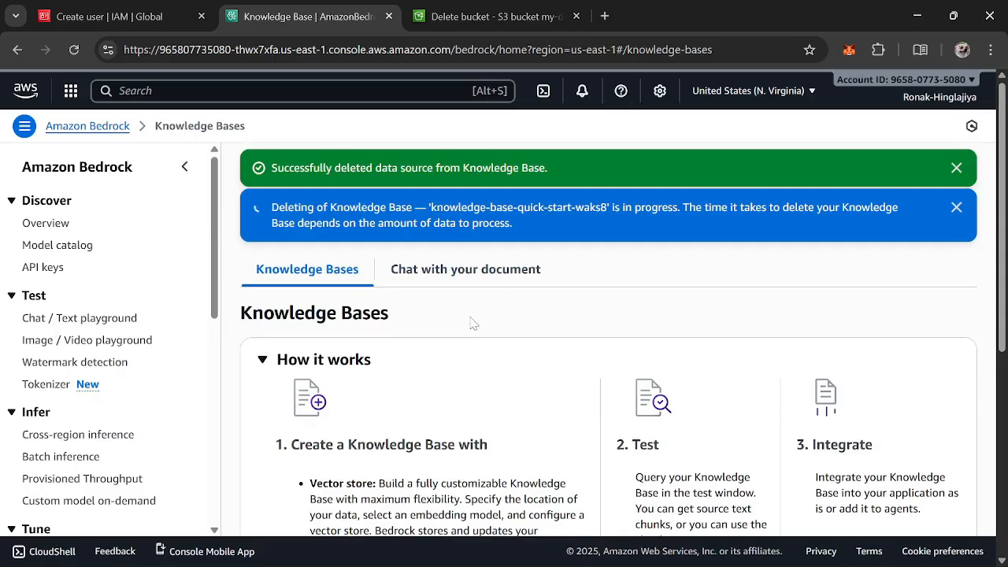
scroll(450, 340, "down", 5)
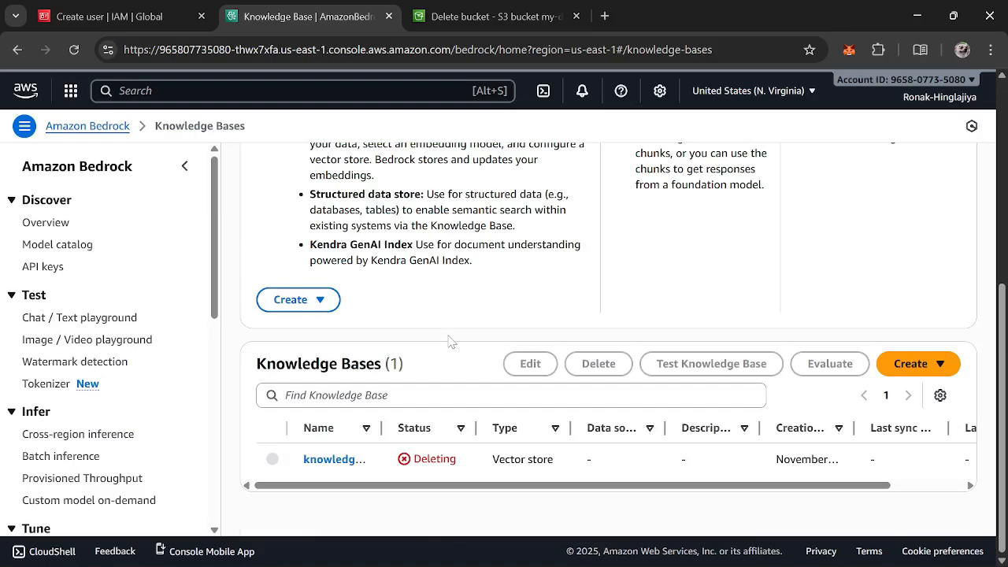
scroll(450, 340, "up", 5)
key("ctrl+Tab")
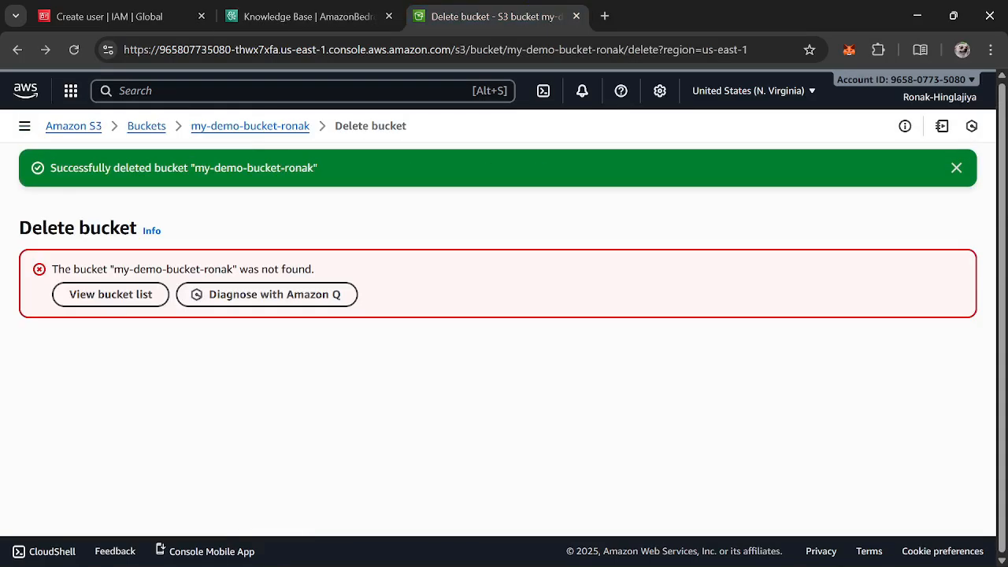
Try to open Amazon OpenSearch Service by searching the console for opensearch
left_click(70, 90)
left_click(32, 93)
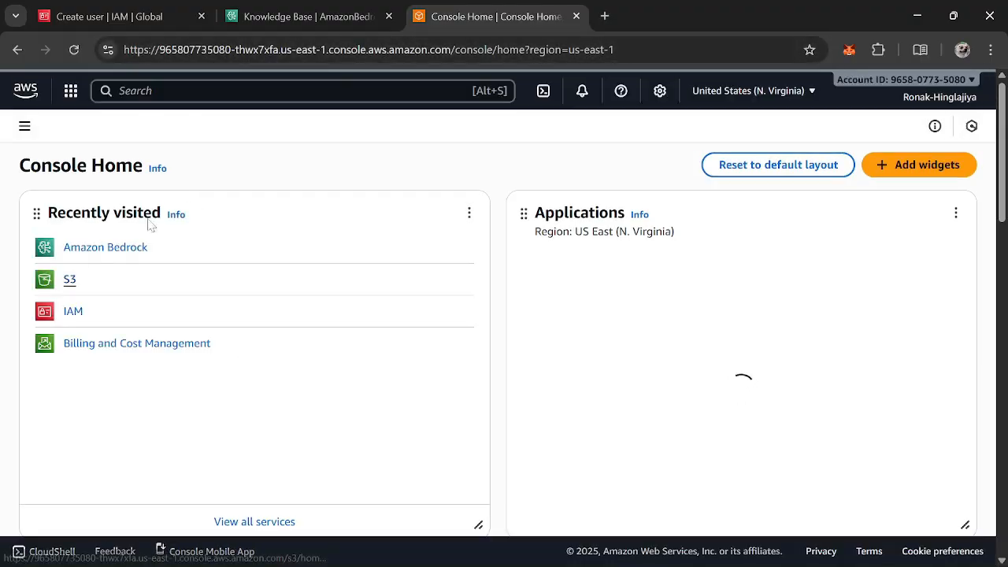
left_click(185, 98)
type("open")
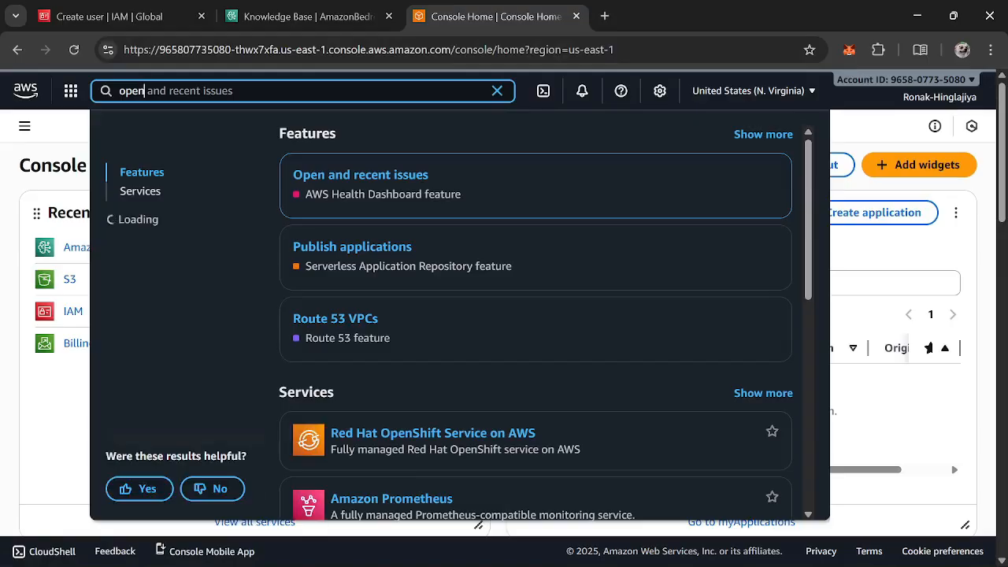
type("search")
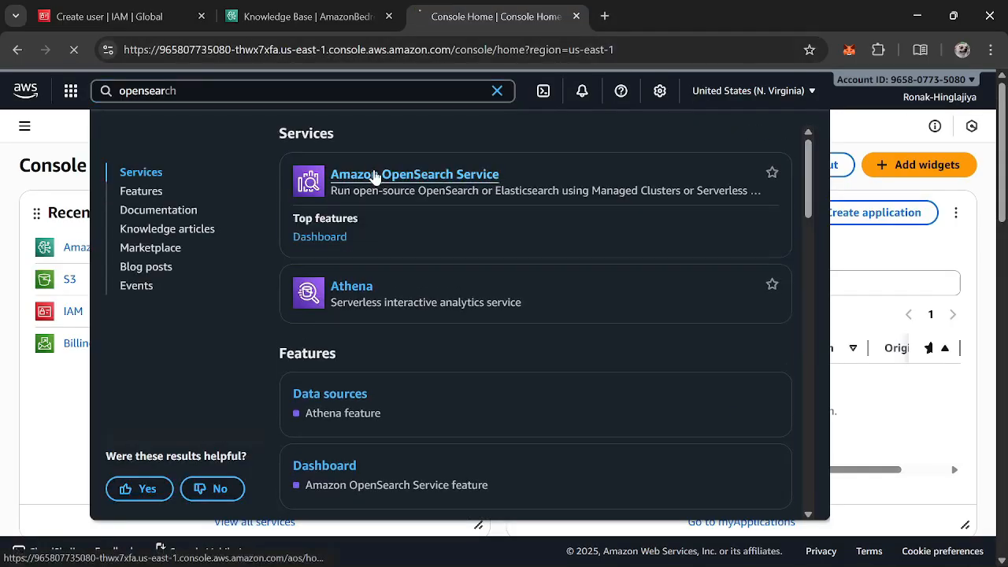
left_click(374, 172)
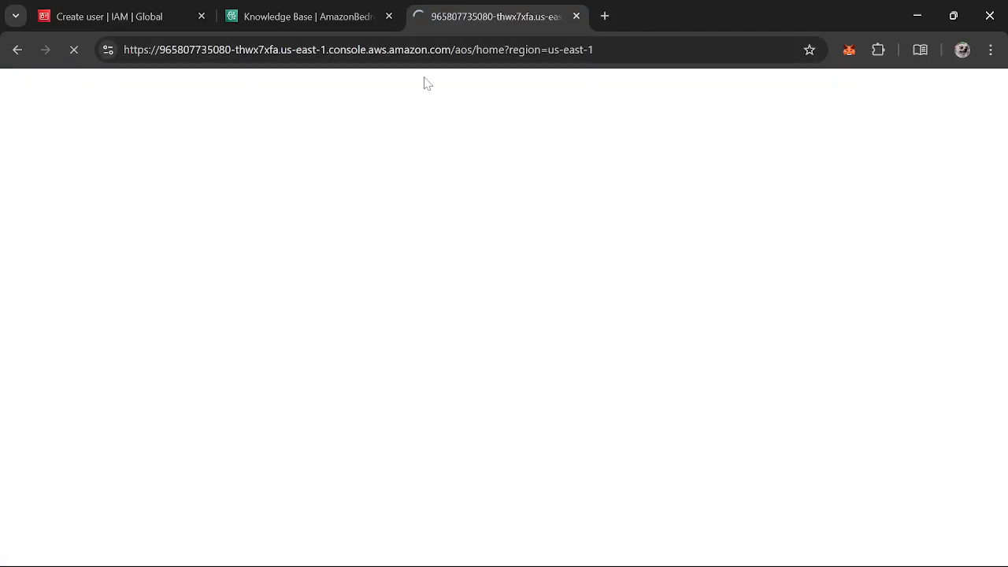
Retry opening Amazon OpenSearch Service by searching the console for opensearch, then close the extra tab it opens
left_click(349, 19)
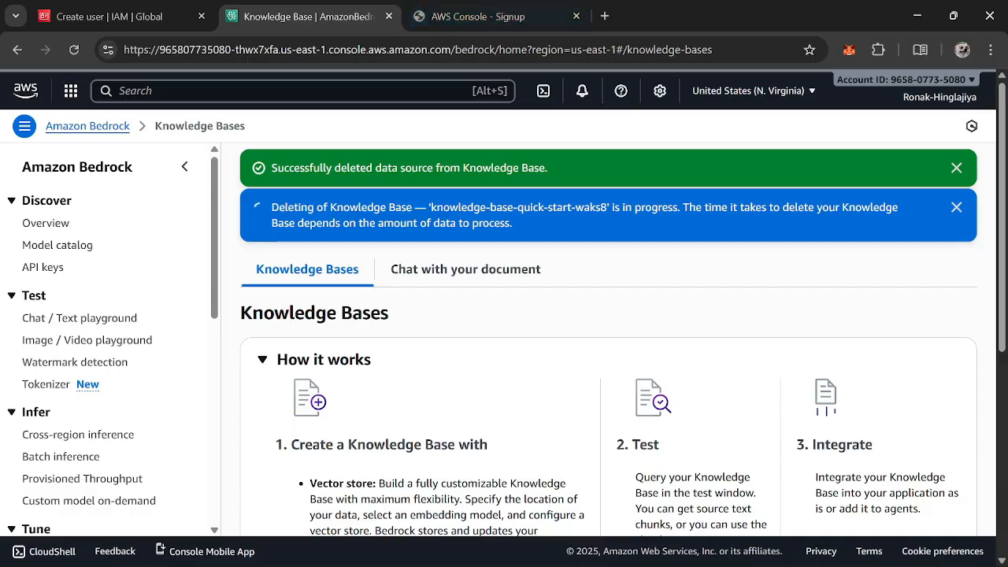
scroll(551, 315, "down", 5)
left_click(441, 15)
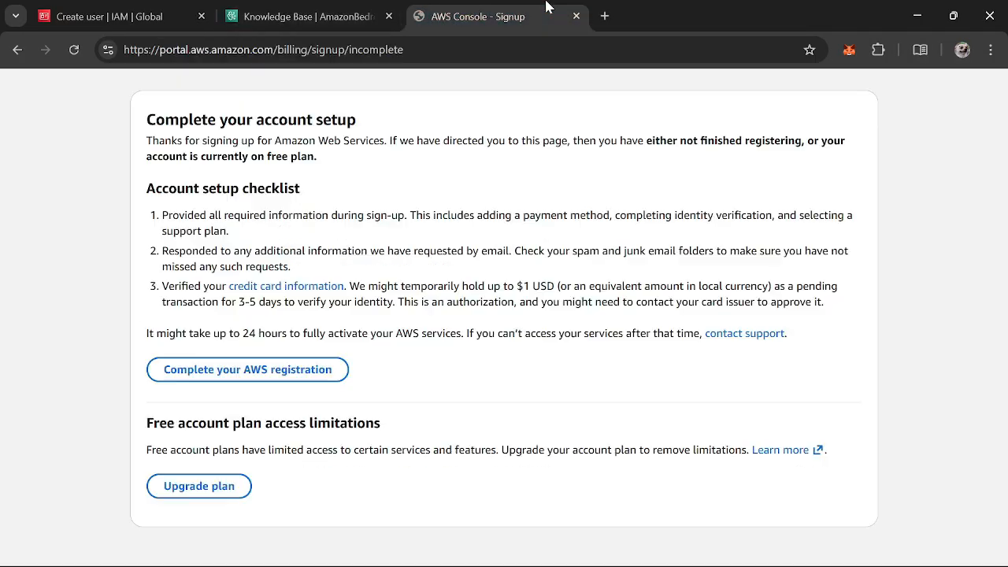
left_click(17, 49)
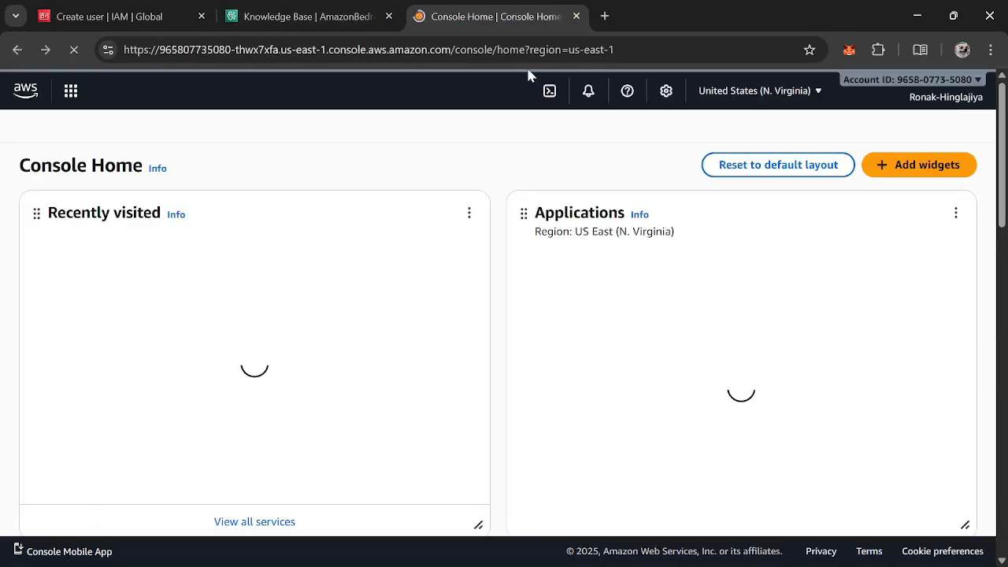
left_click(353, 90)
type("o")
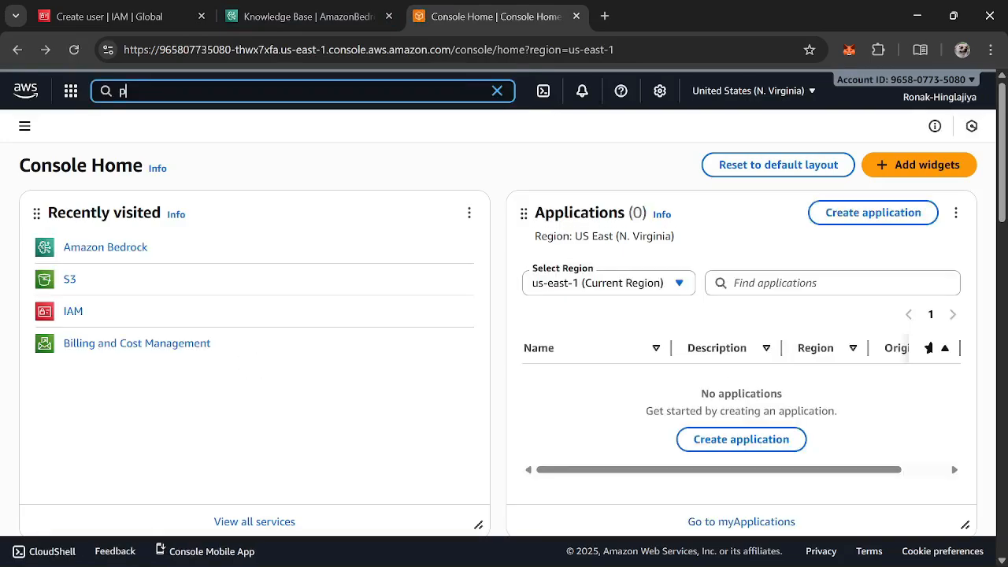
key("BackSpace")
type("opensource")
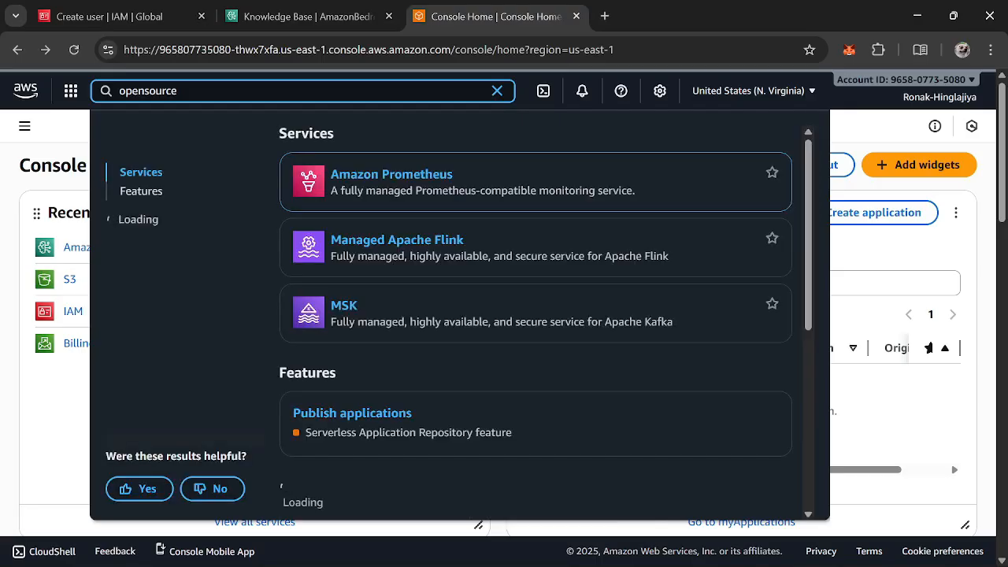
key("BackSpace")
key("BackSpace")
key("BackSpace")
key("BackSpace")
key("BackSpace")
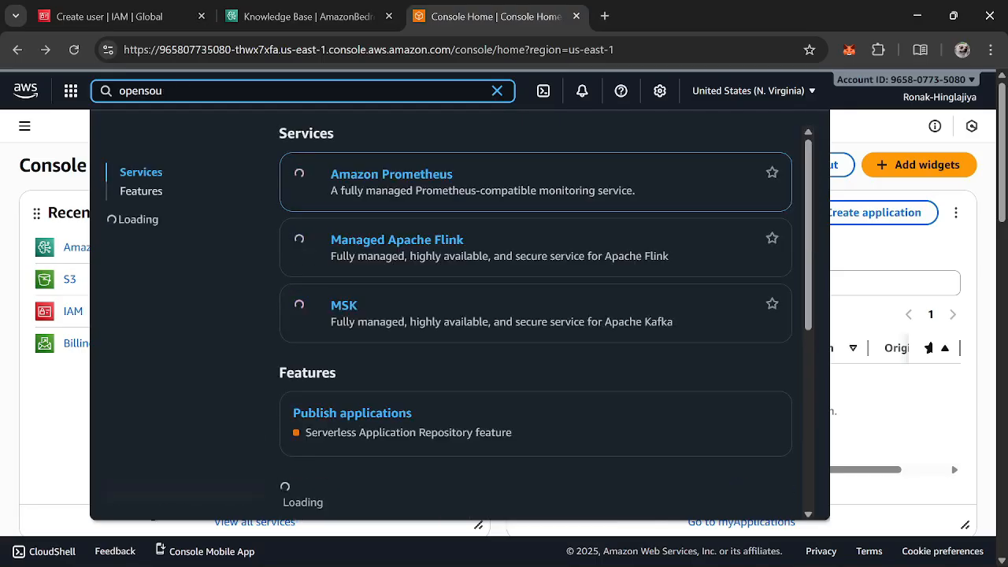
type("earch")
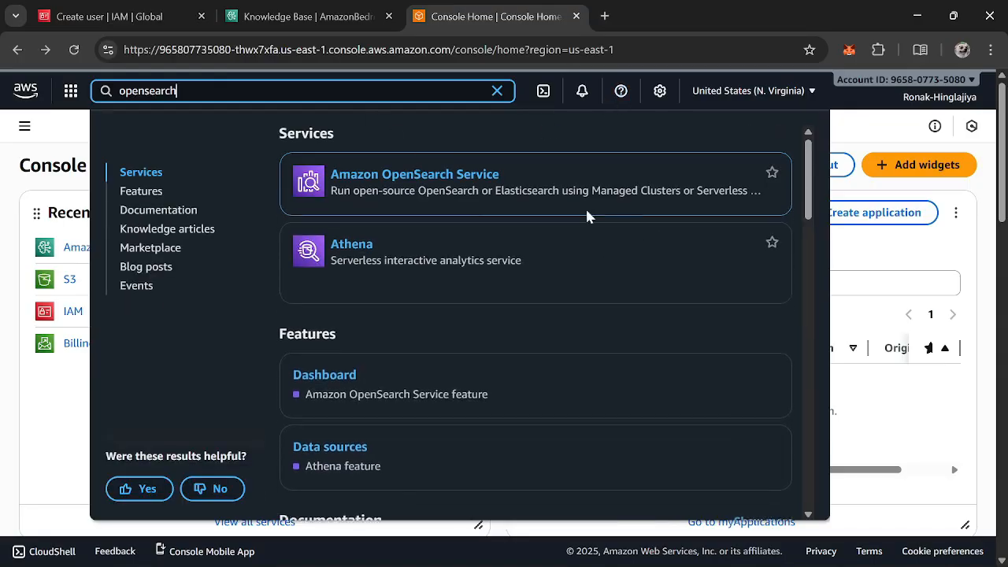
left_click(328, 240, "ctrl")
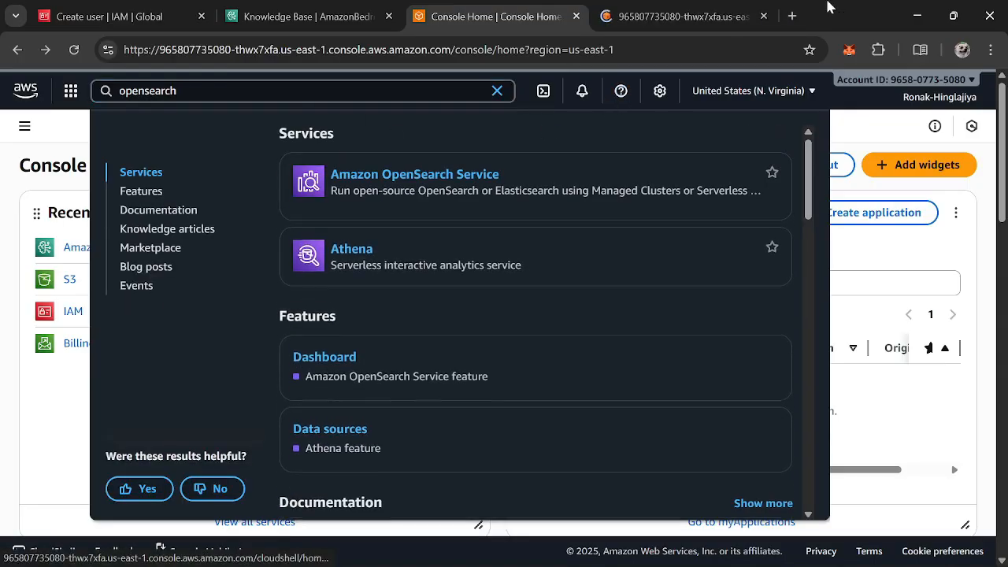
left_click(640, 16)
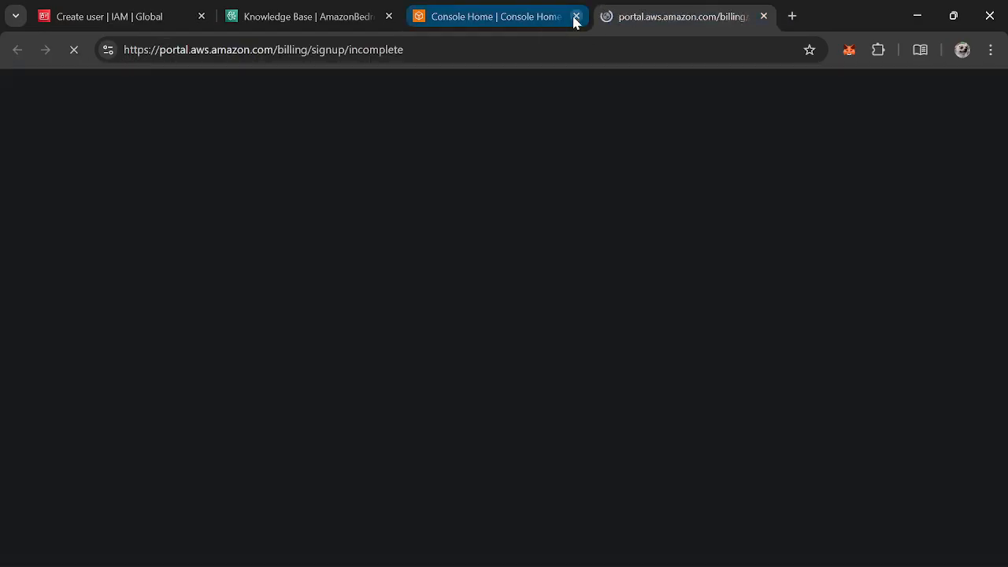
left_click(576, 16)
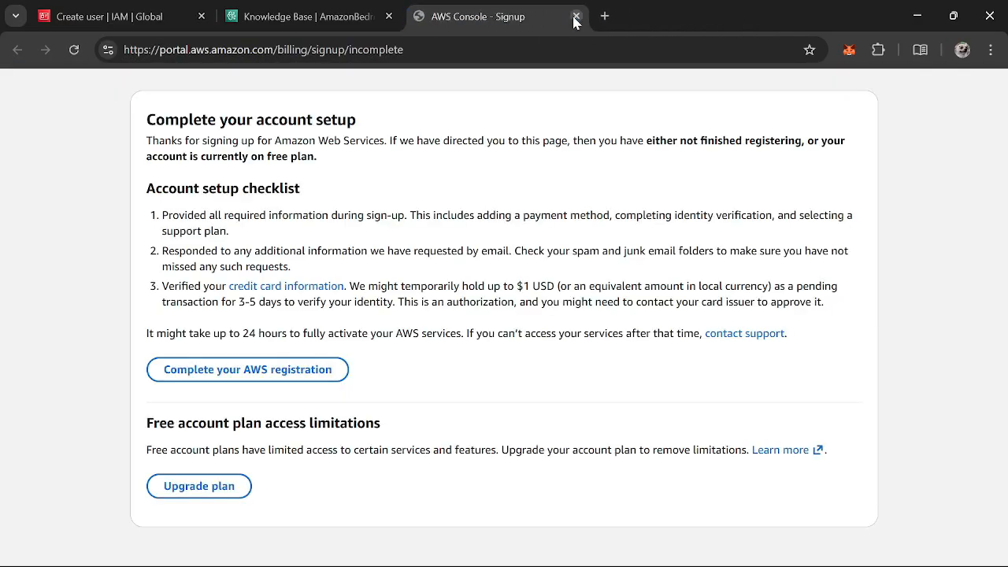
Return to Bedrock and monitor the Knowledge Bases list until the knowledge base's deletion finishes
left_click(282, 8)
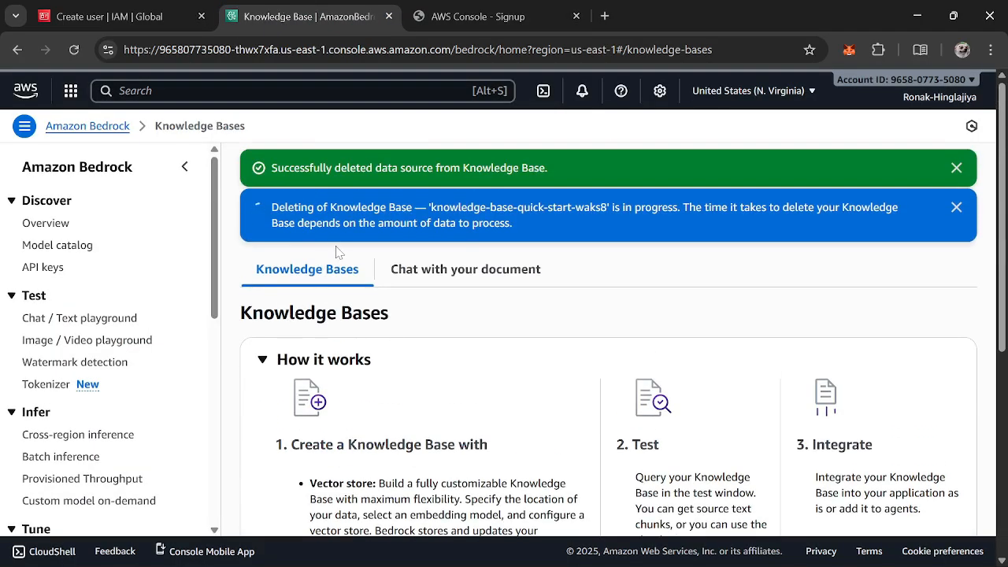
scroll(338, 252, "down", 3)
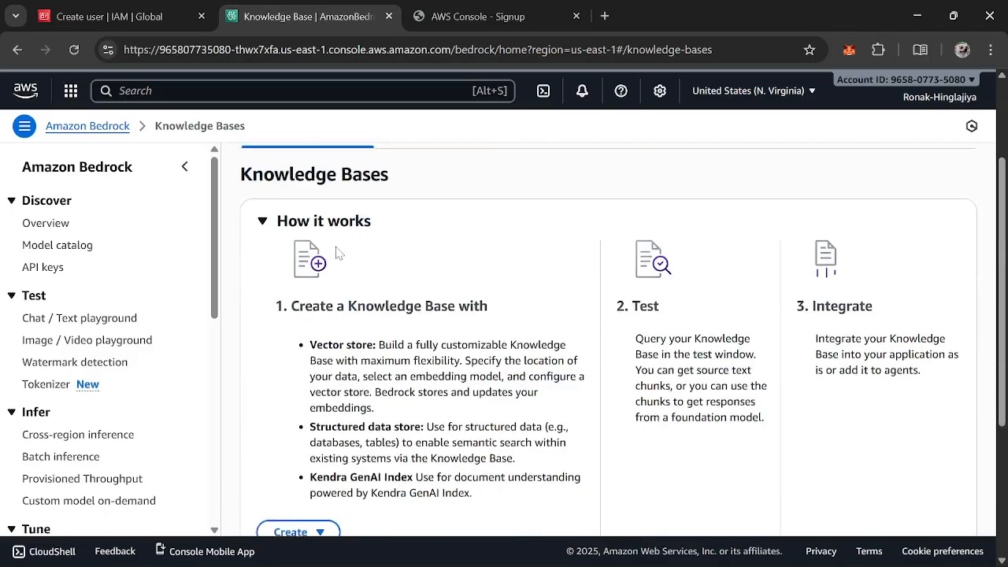
scroll(339, 252, "down", 3)
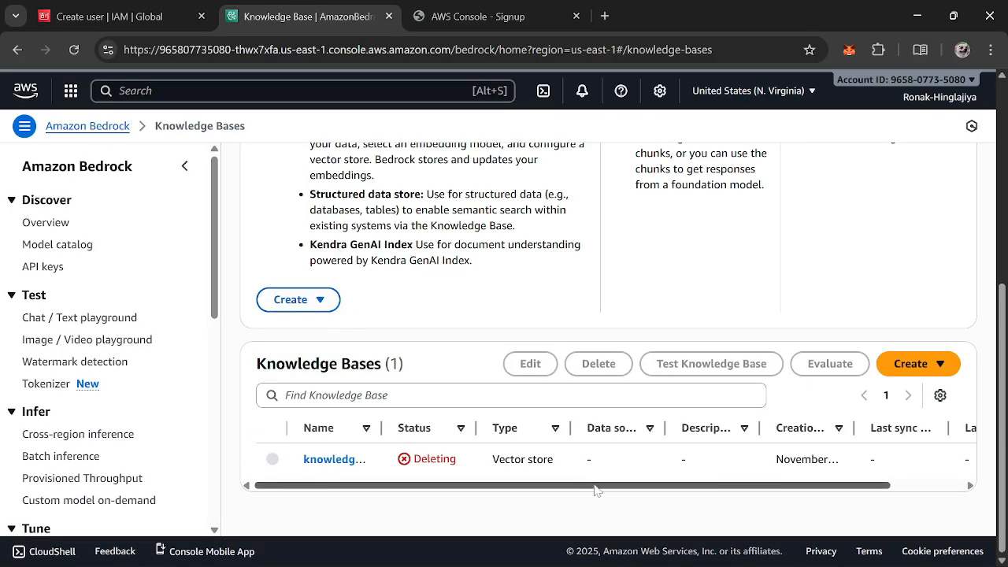
left_click_drag(596, 486, 329, 497)
scroll(307, 315, "up", 6)
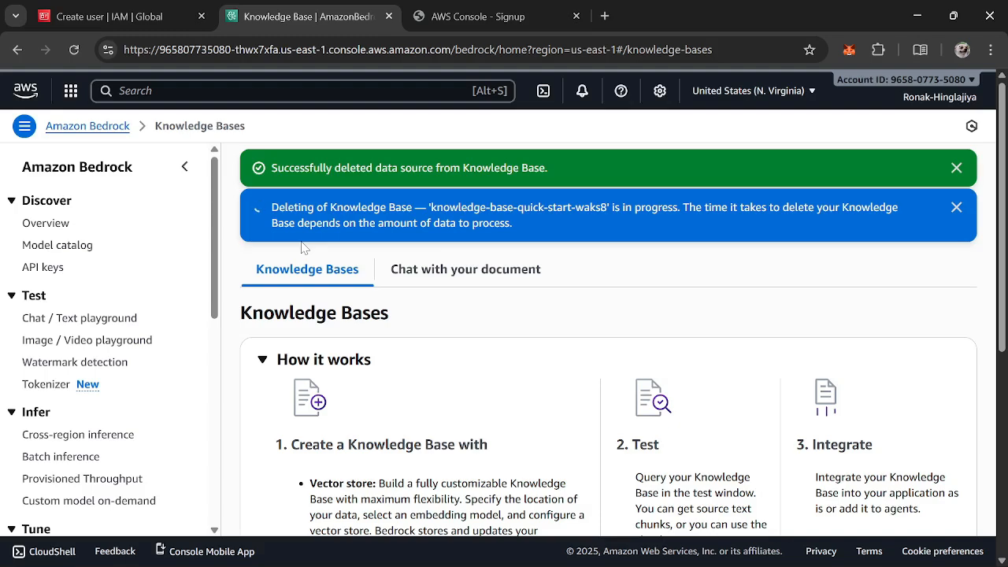
mouse_move(698, 561)
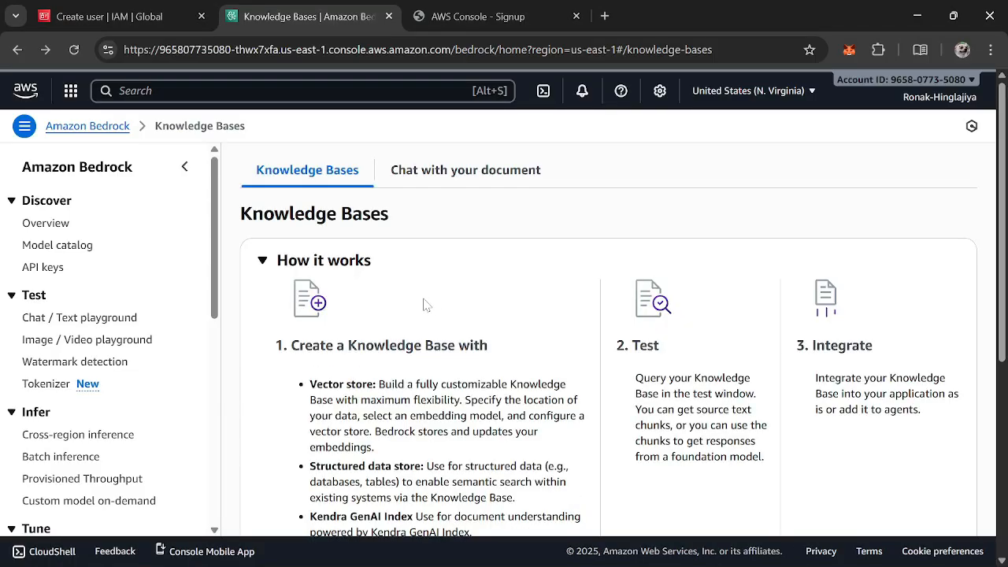
scroll(423, 304, "down", 4)
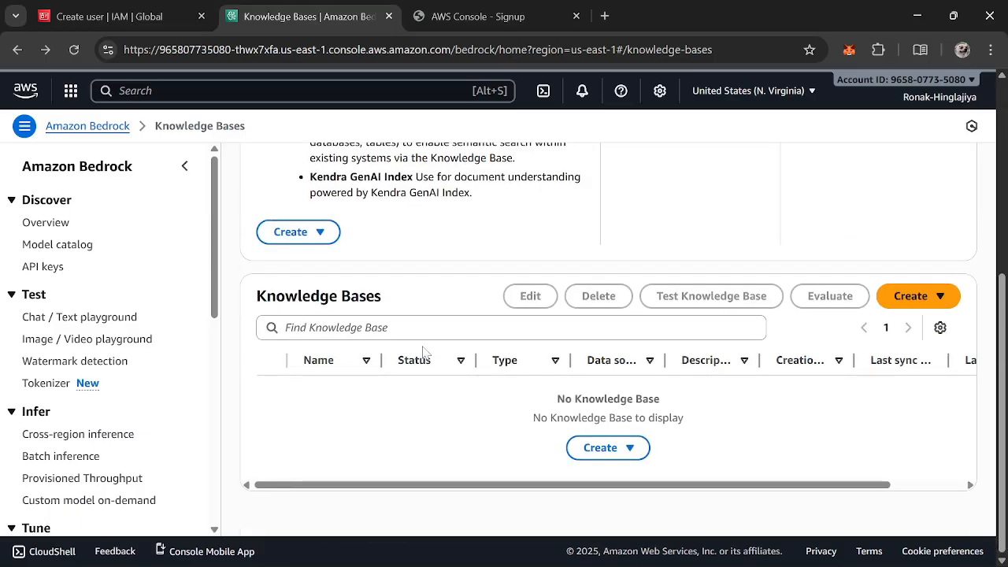
scroll(423, 352, "up", 4)
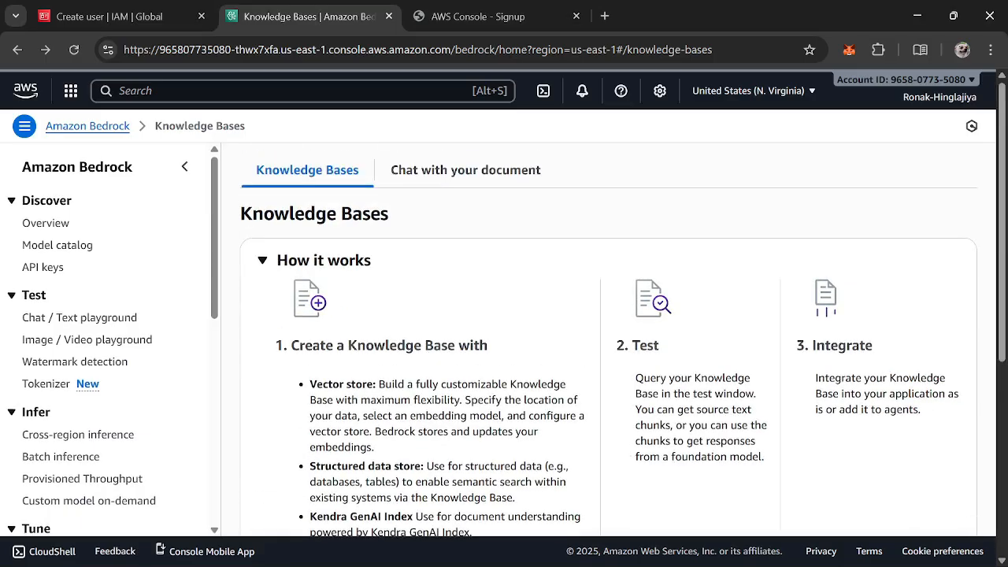